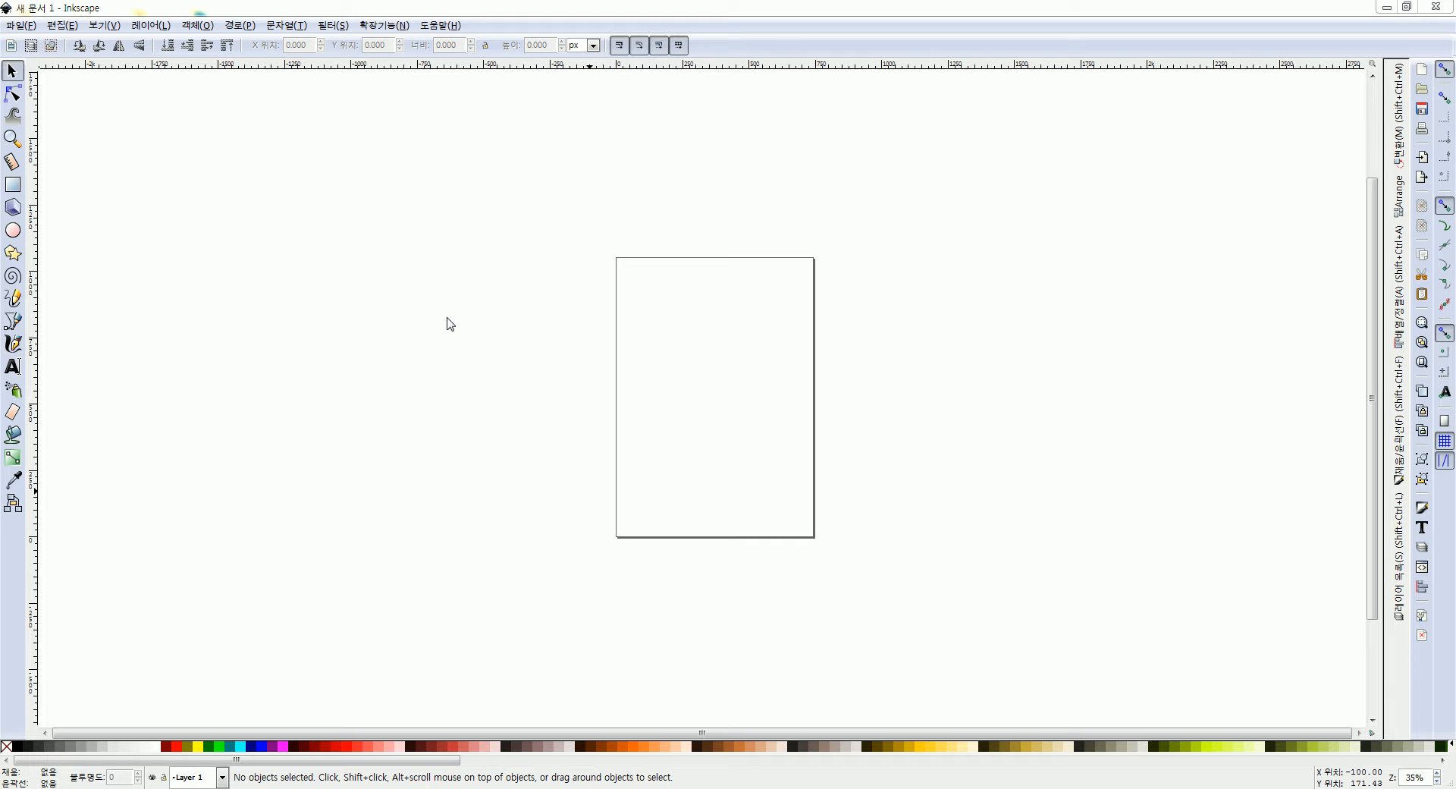
- Import the WKSDK-2 cat keychain image as an embedded bitmap, with DPI from file and automatic rendering mode
left_click(24, 25)
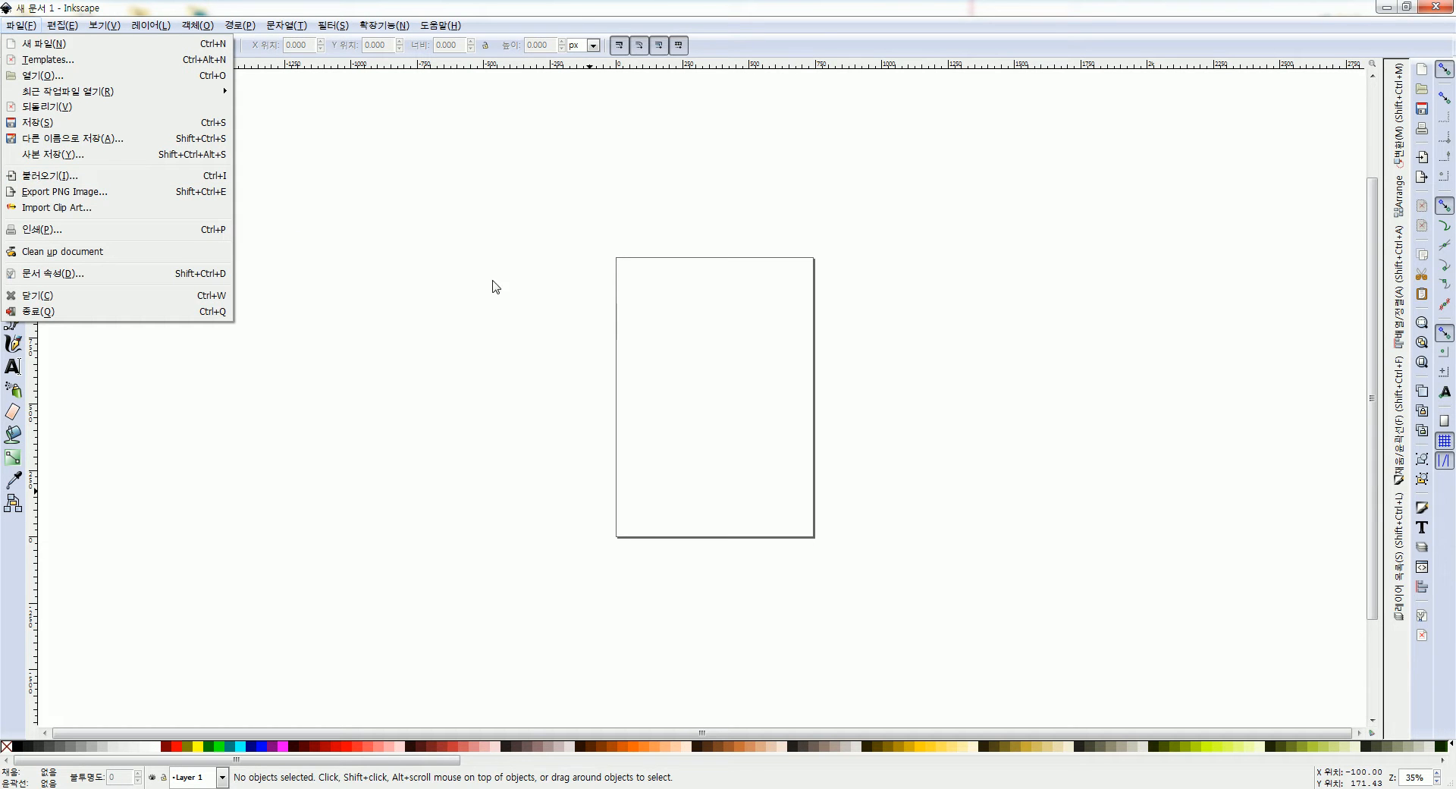
left_click(186, 176)
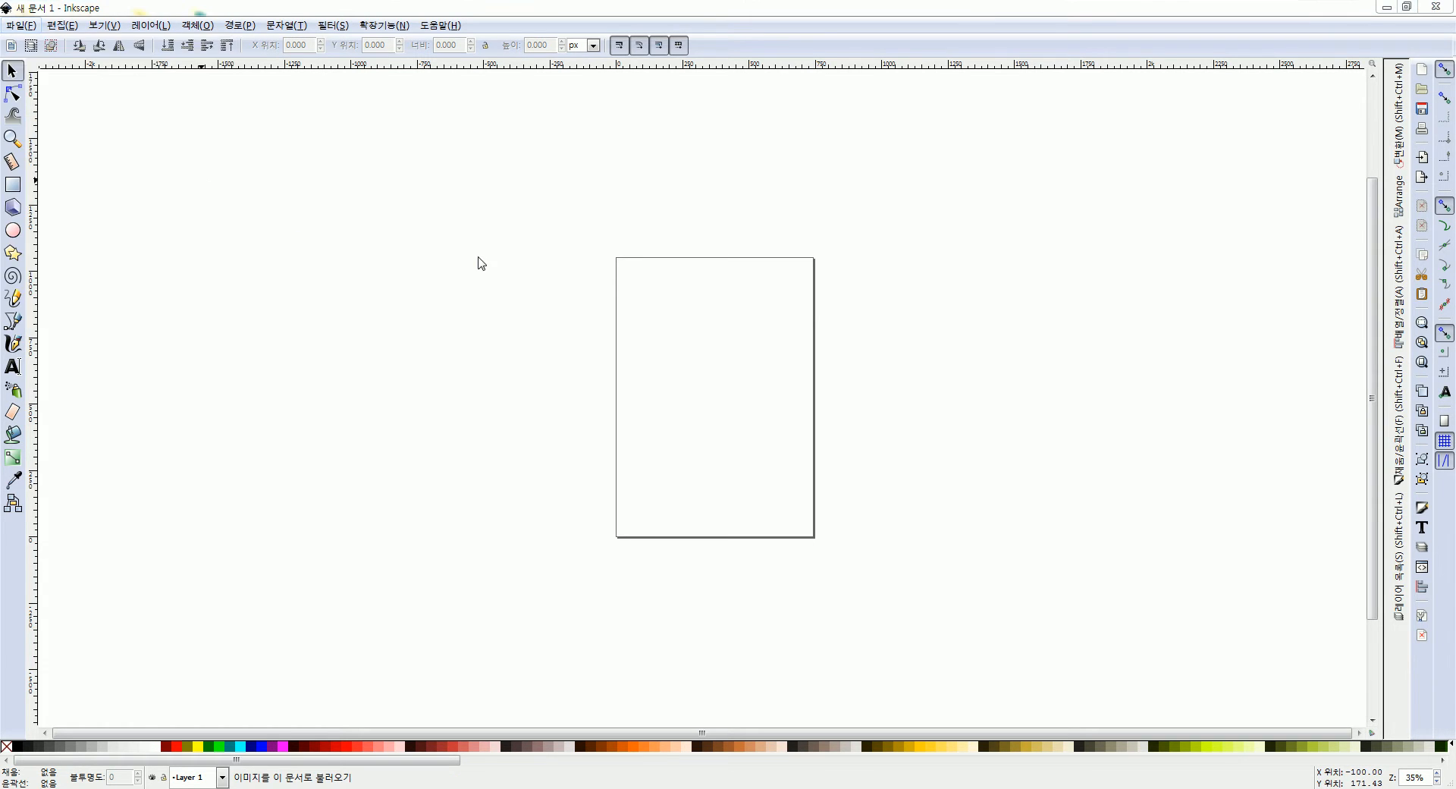
left_click_drag(456, 116, 455, 206)
left_click(136, 201)
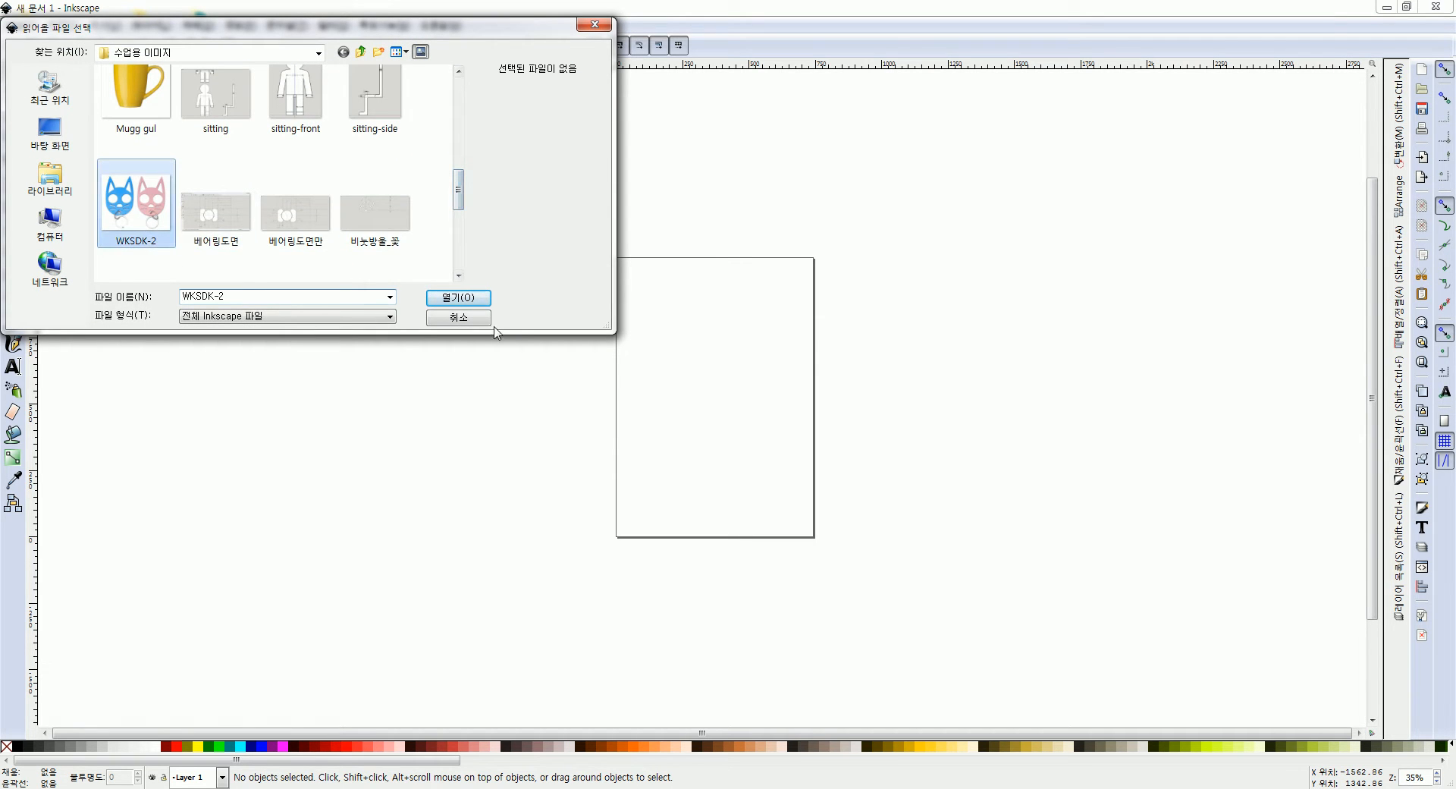
left_click(481, 298)
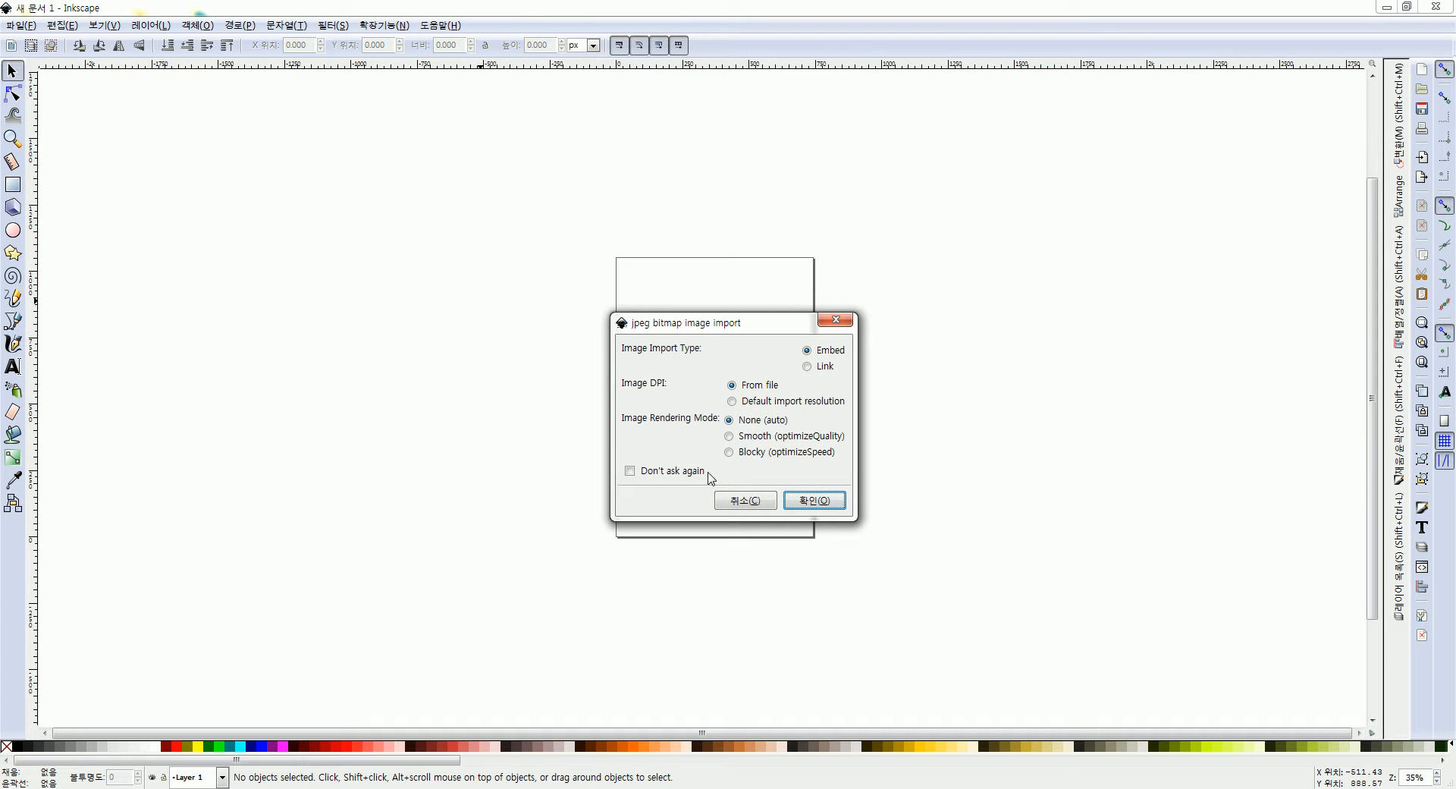
left_click(810, 500)
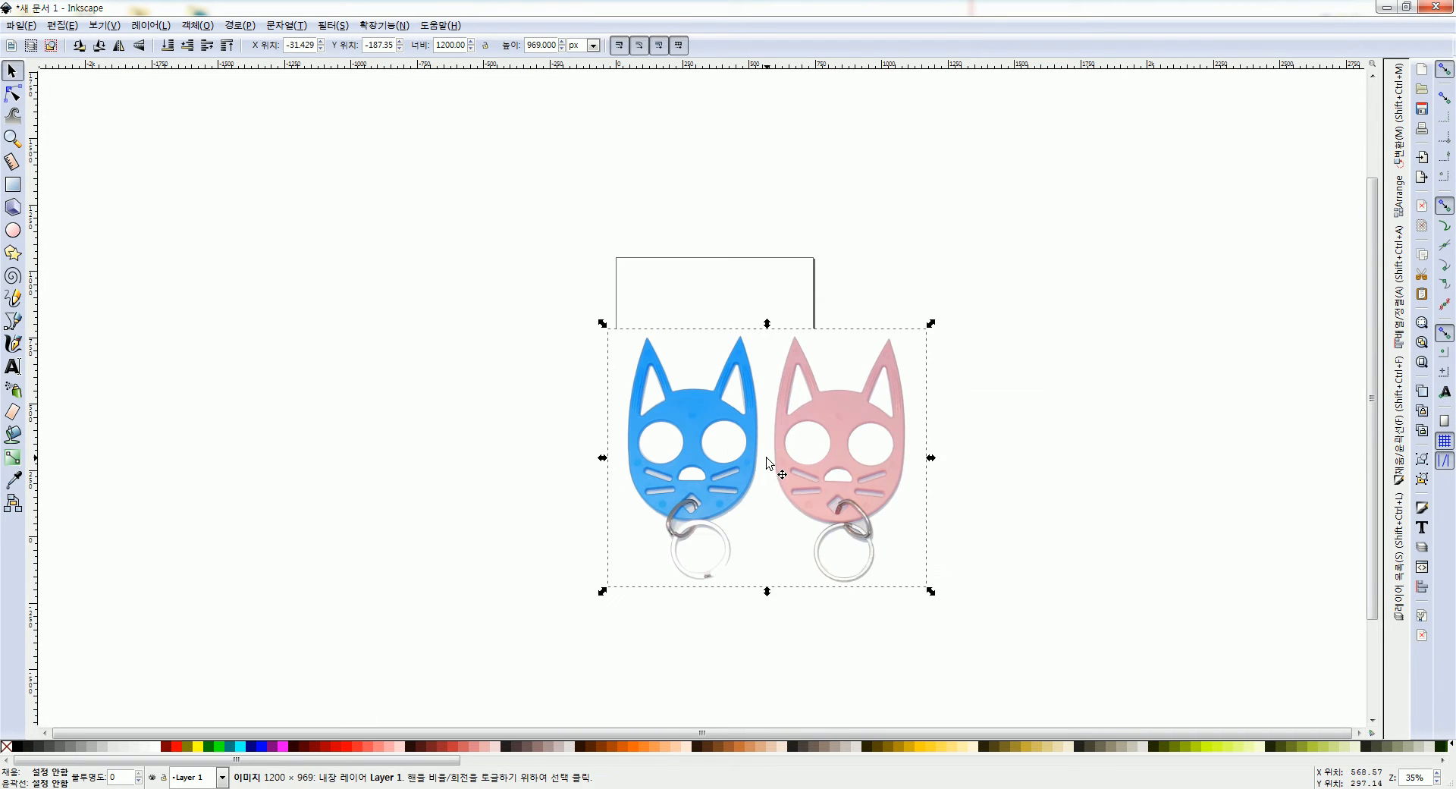
- Move the imported image up onto the page, to about X 40, Y 35.5 px, and deselect it
left_click_drag(731, 450, 750, 389)
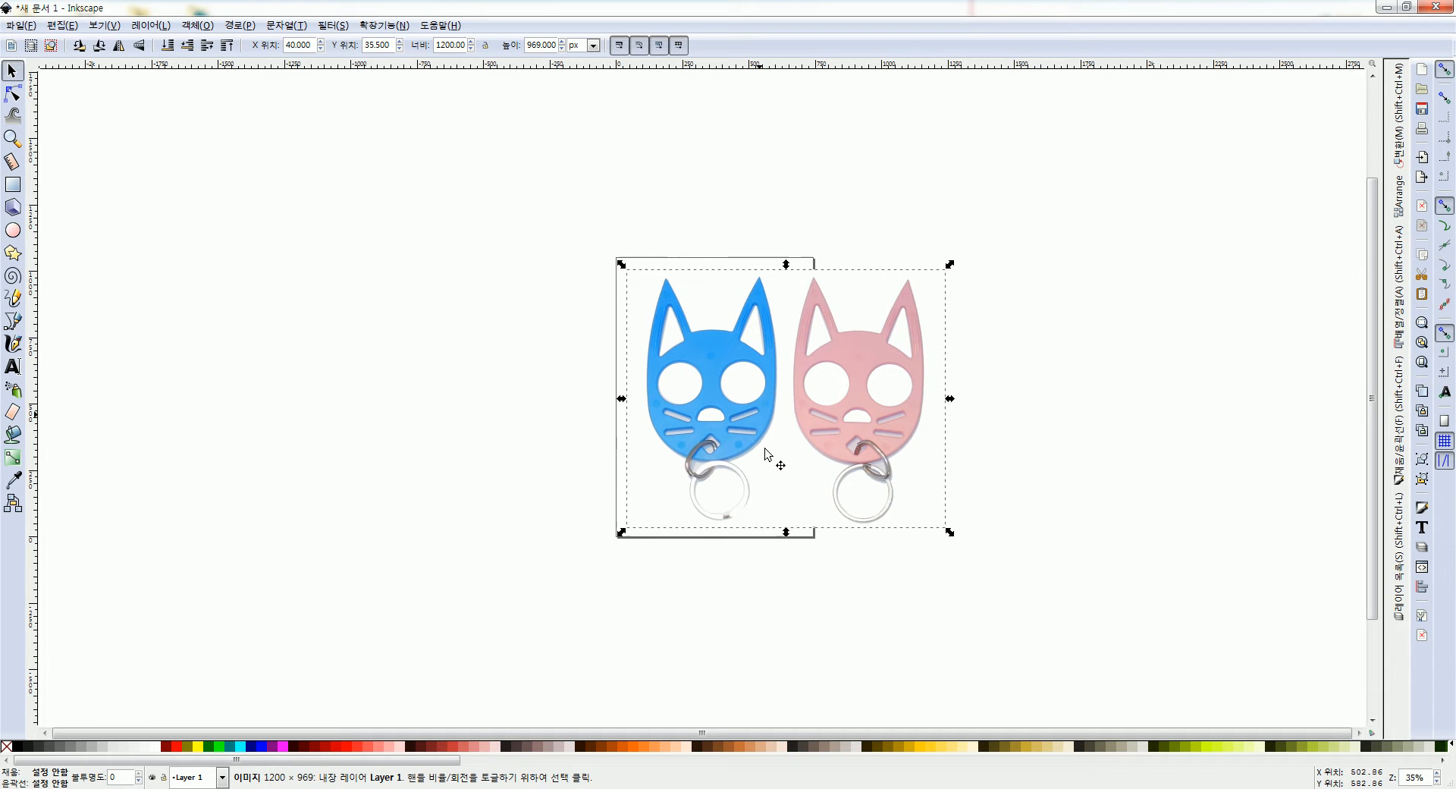
left_click(585, 489)
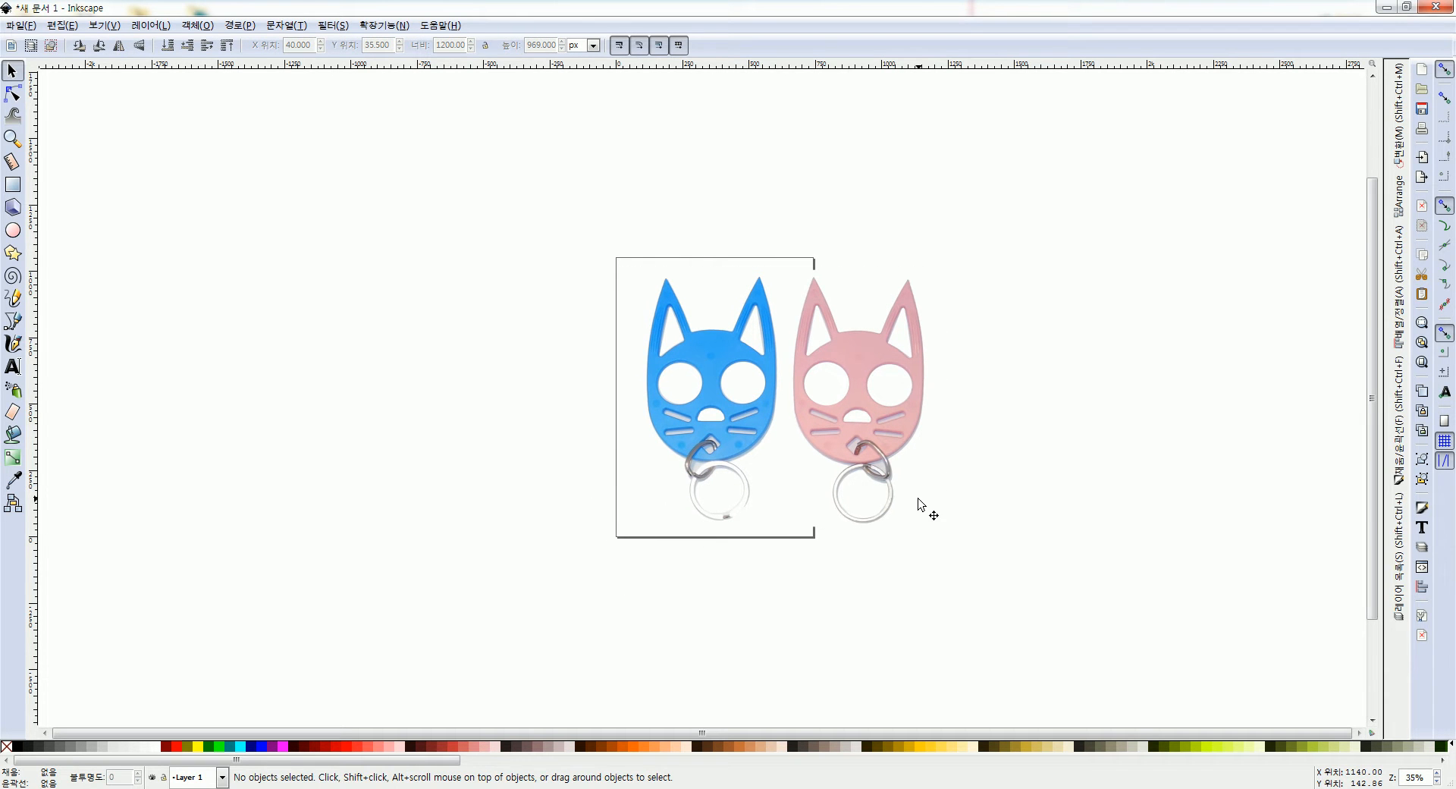
scroll(902, 507, "up", 2, "ctrl")
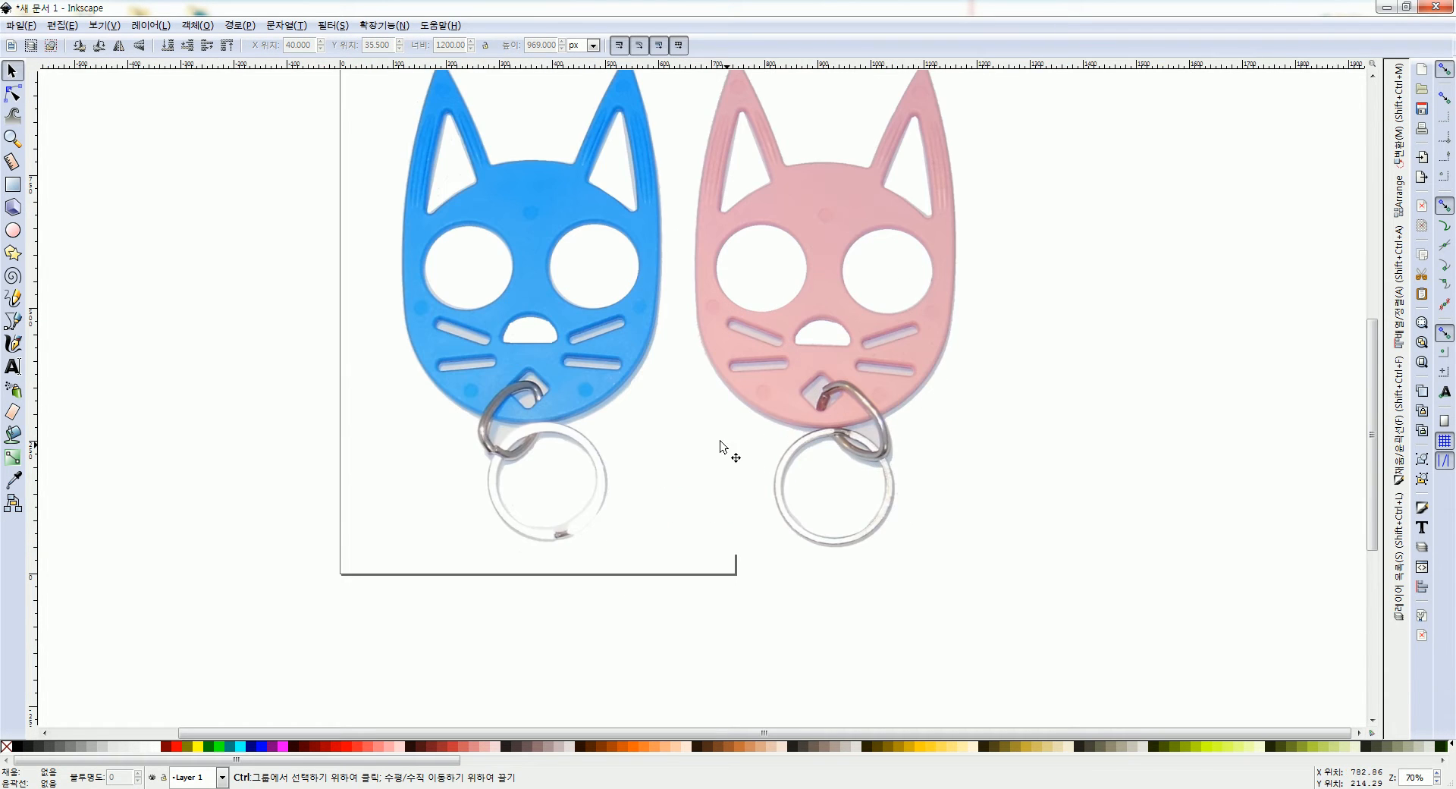
left_click_drag(711, 444, 777, 540)
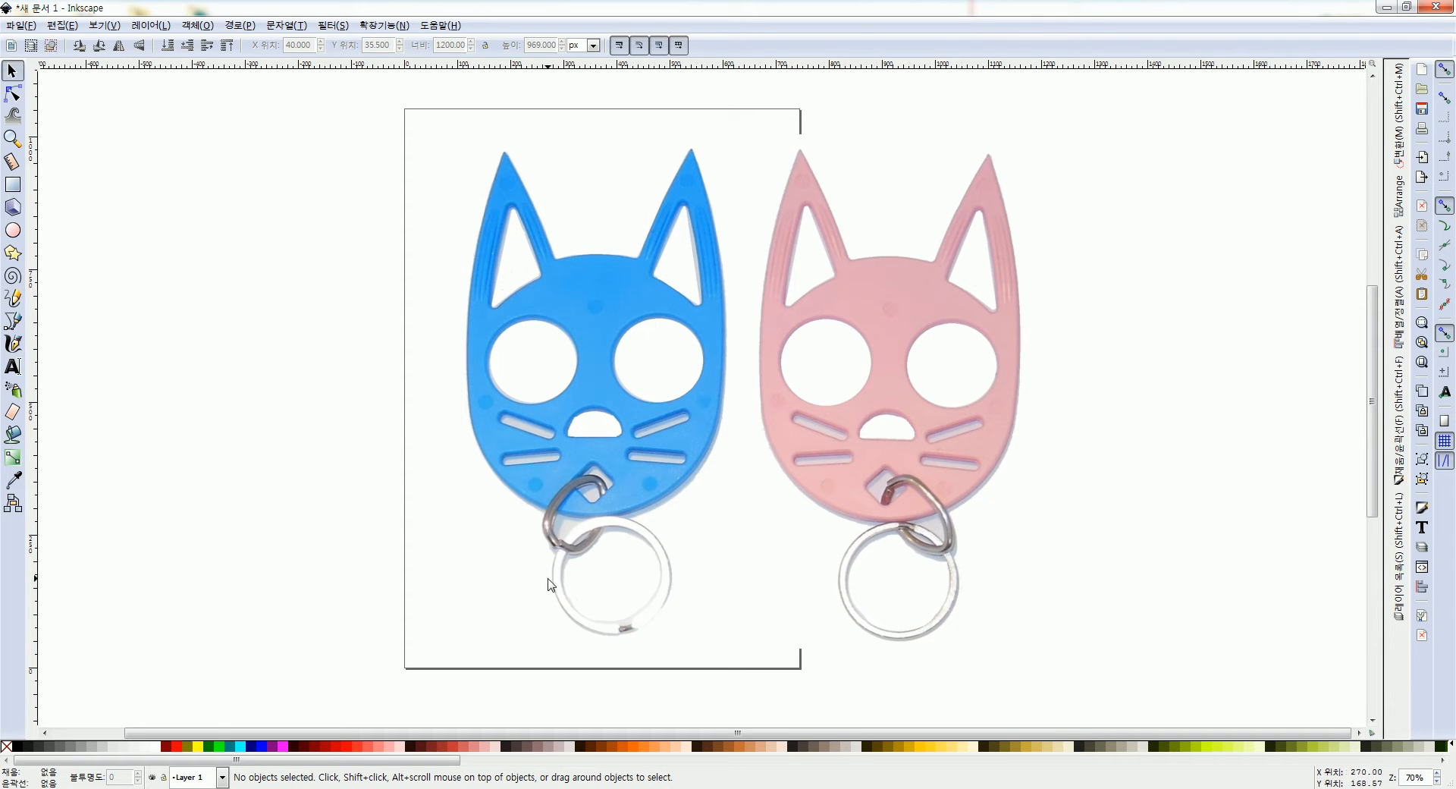
- Set the cat keychain image's opacity to 80
left_click(674, 449)
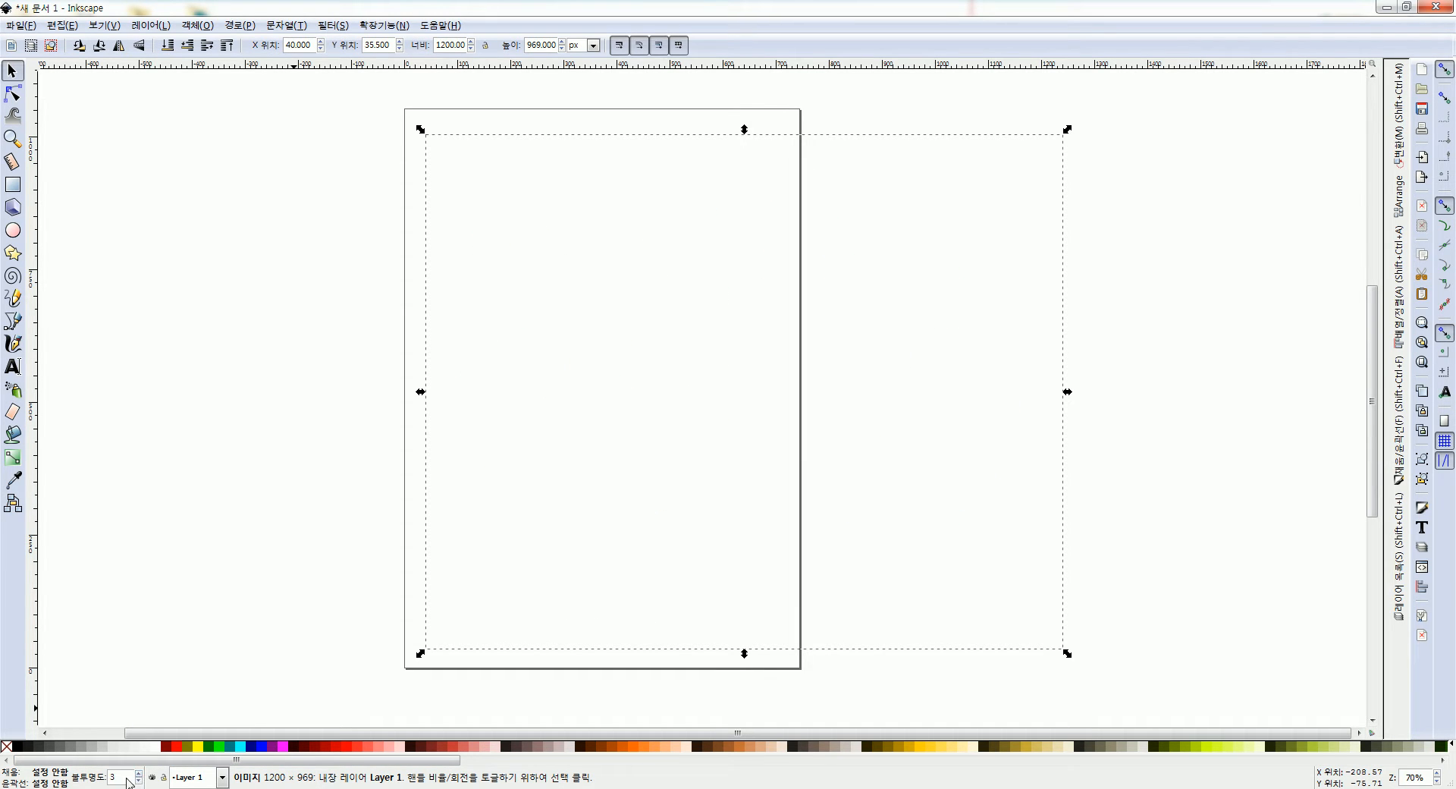
left_click_drag(123, 782, 91, 777)
key("Return")
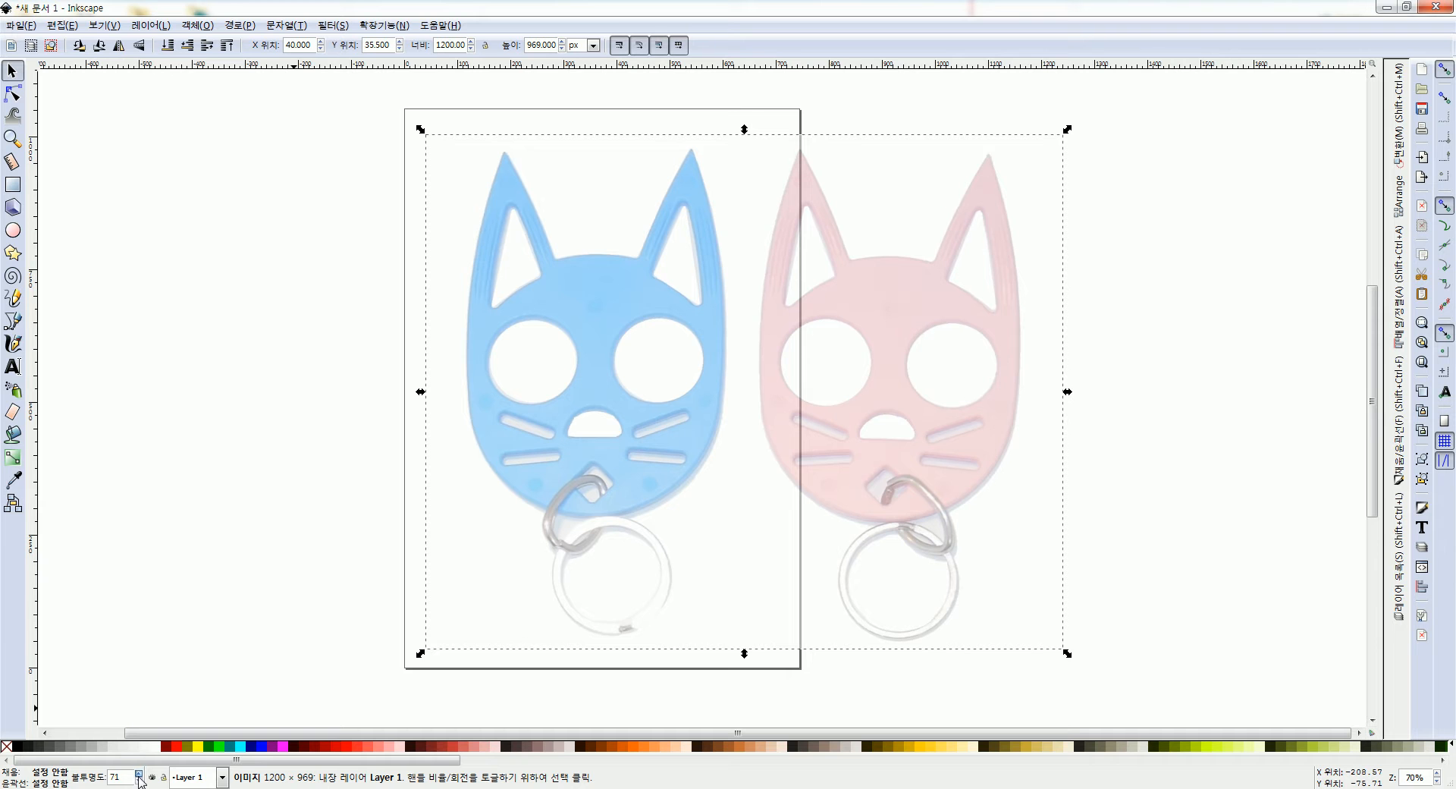
left_click_drag(130, 776, 67, 779)
type("80")
key("Return")
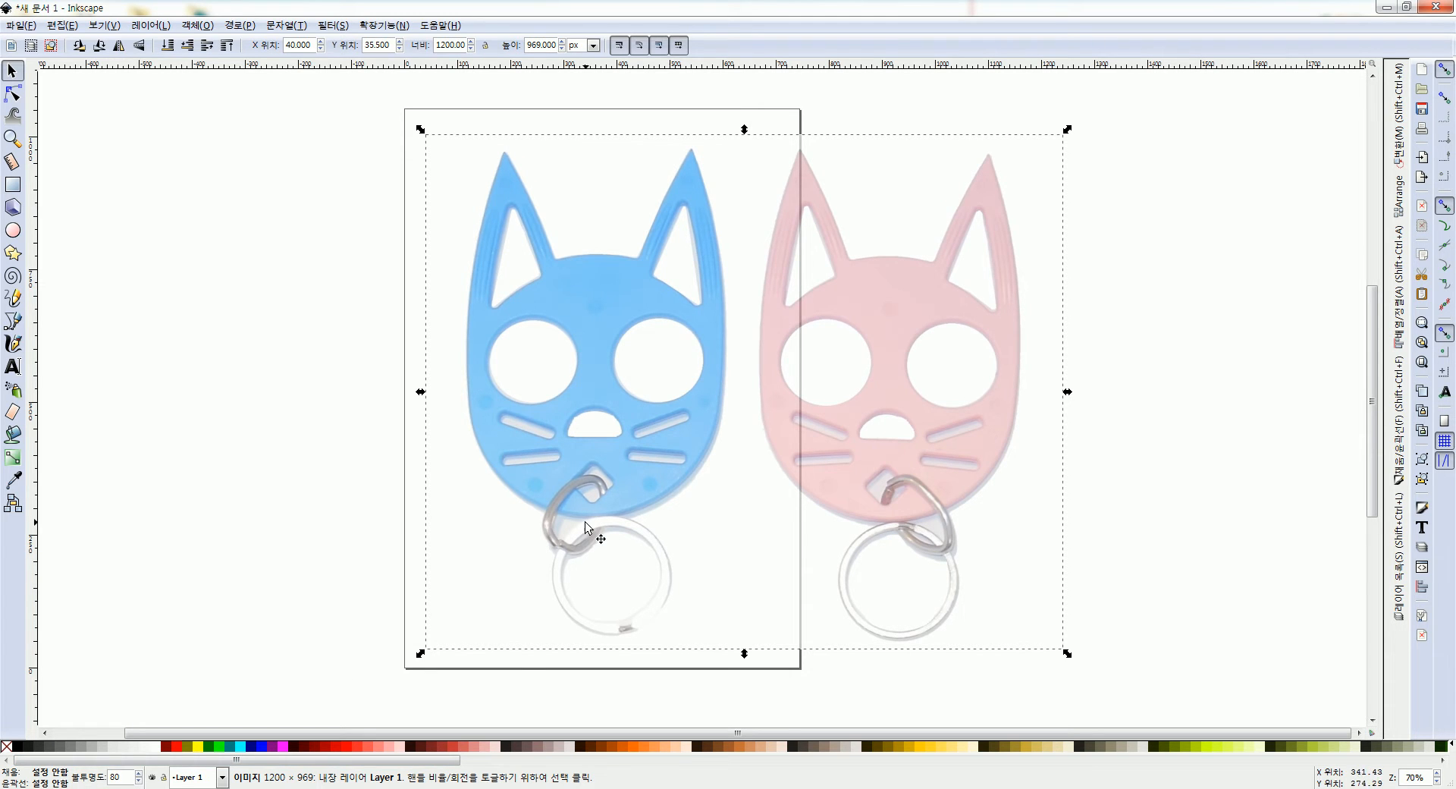
left_click(295, 379)
left_click(541, 373)
- Show the layer list and add a new layer named Layer 2 above the current one
left_click(167, 28)
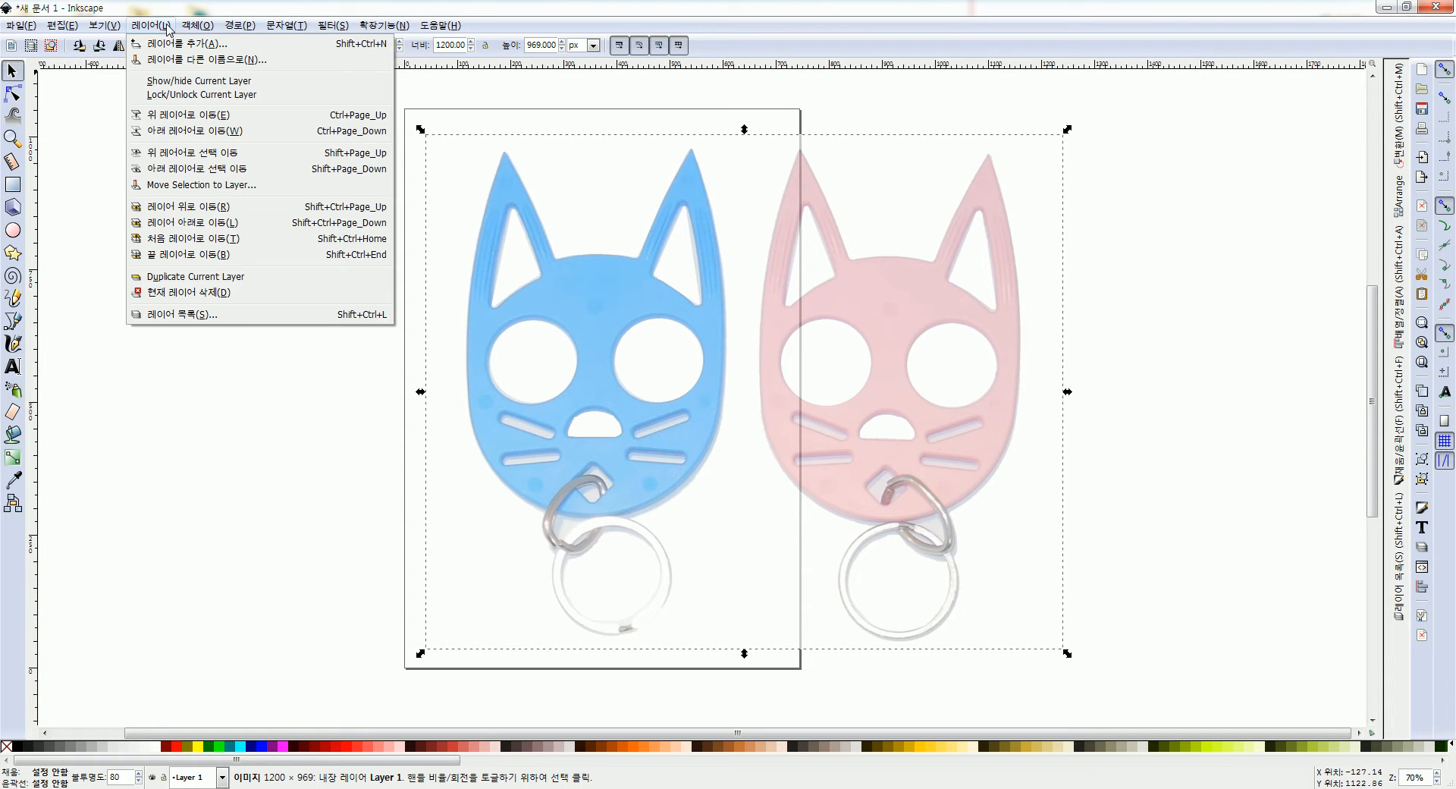
left_click(203, 318)
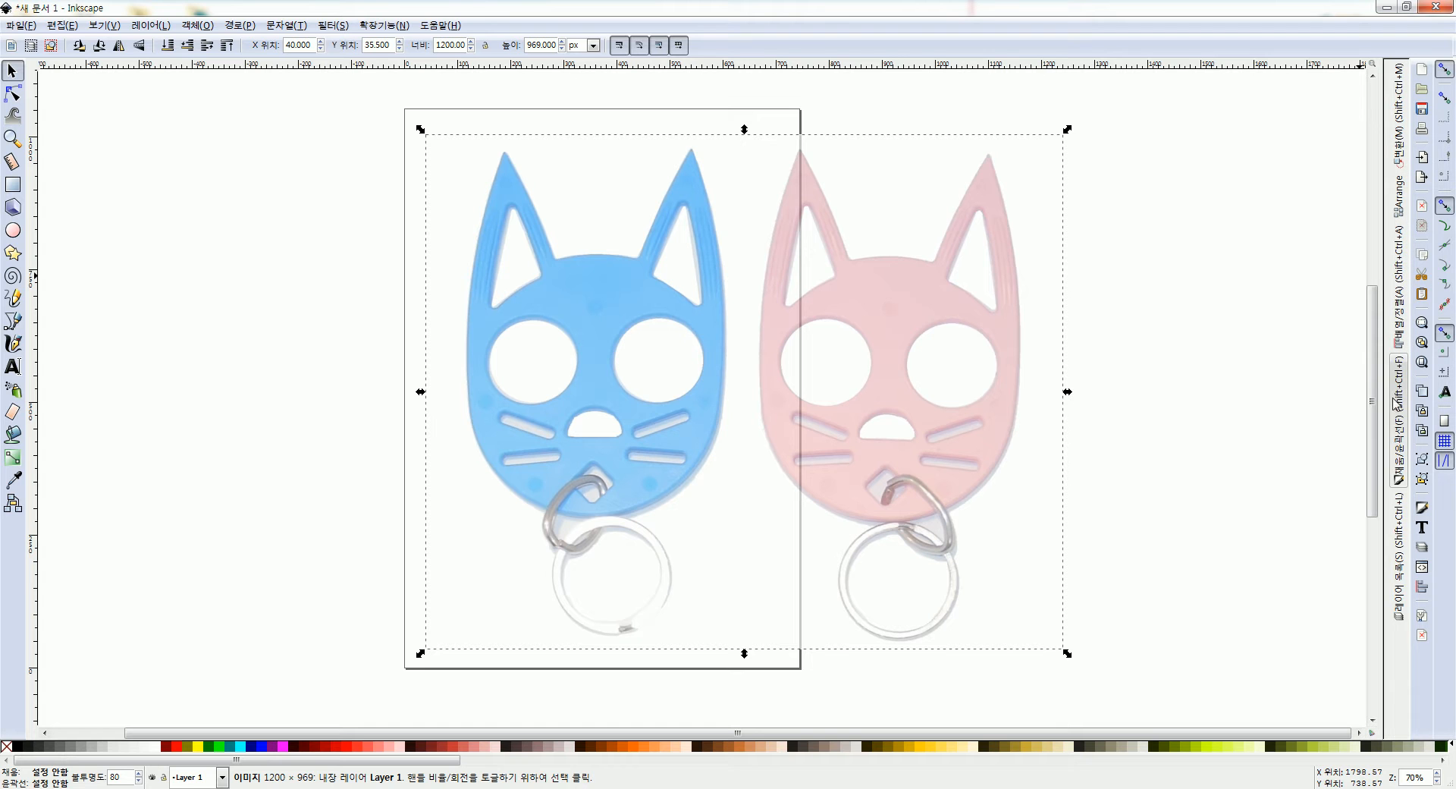
left_click(1397, 557)
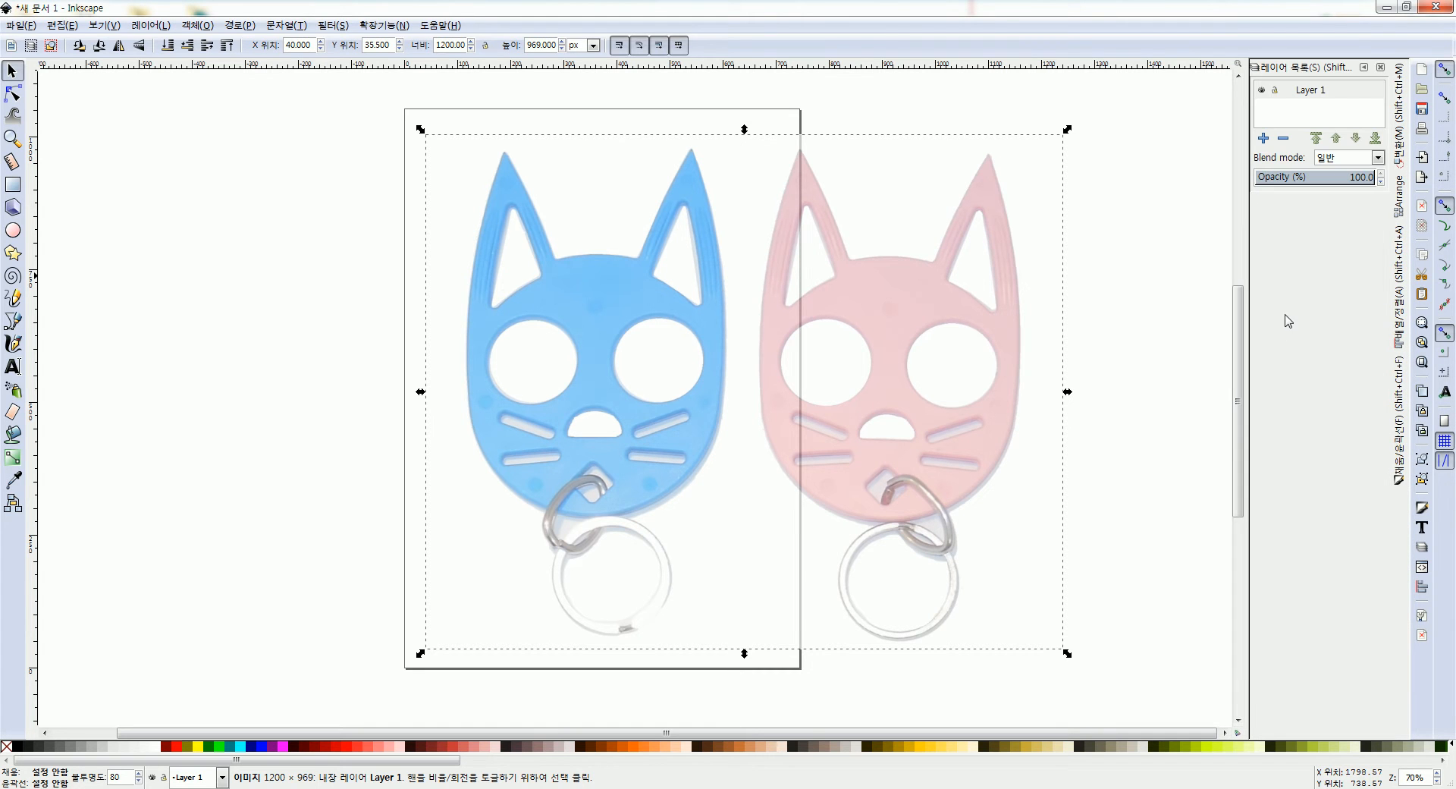
left_click_drag(1247, 306, 1172, 307)
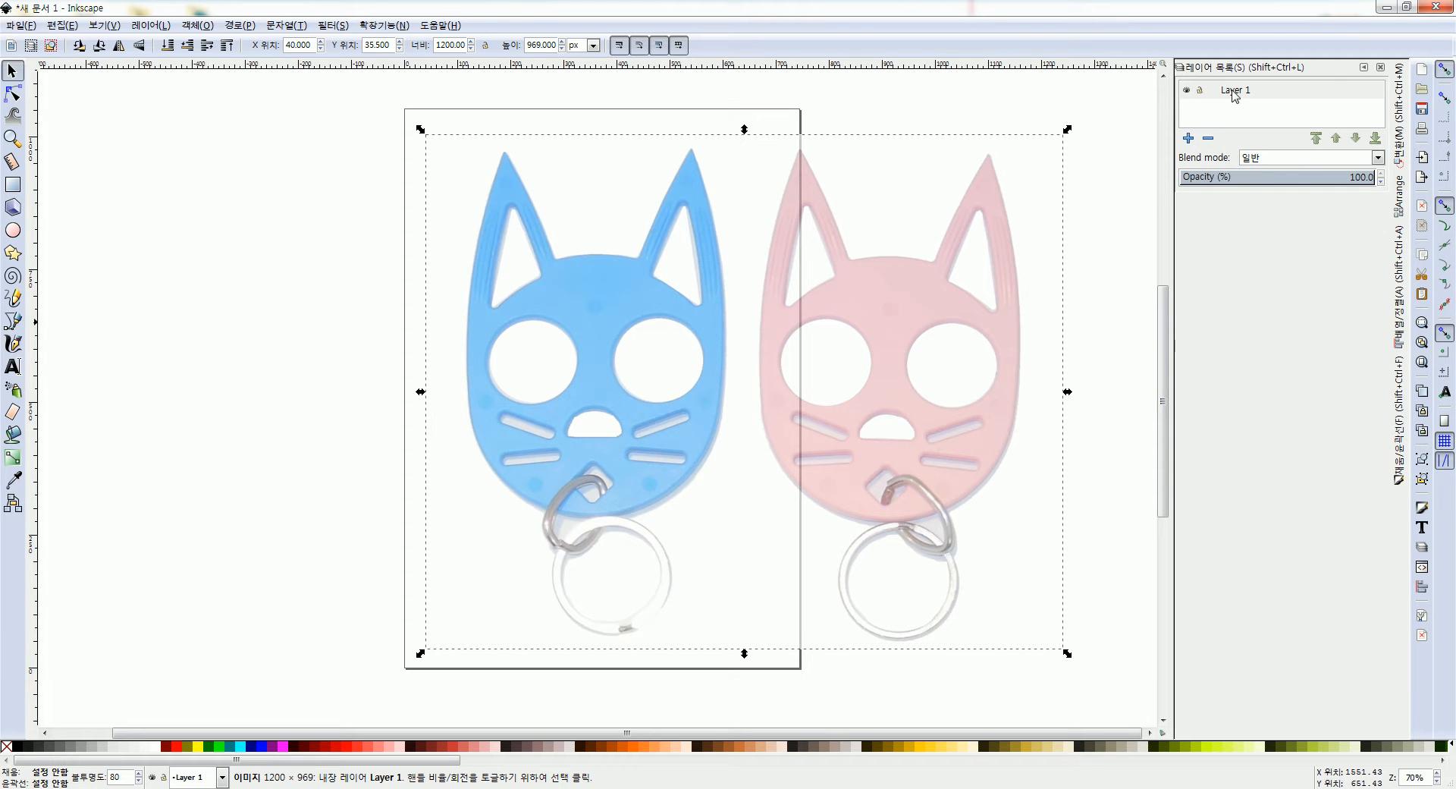
left_click(1187, 141)
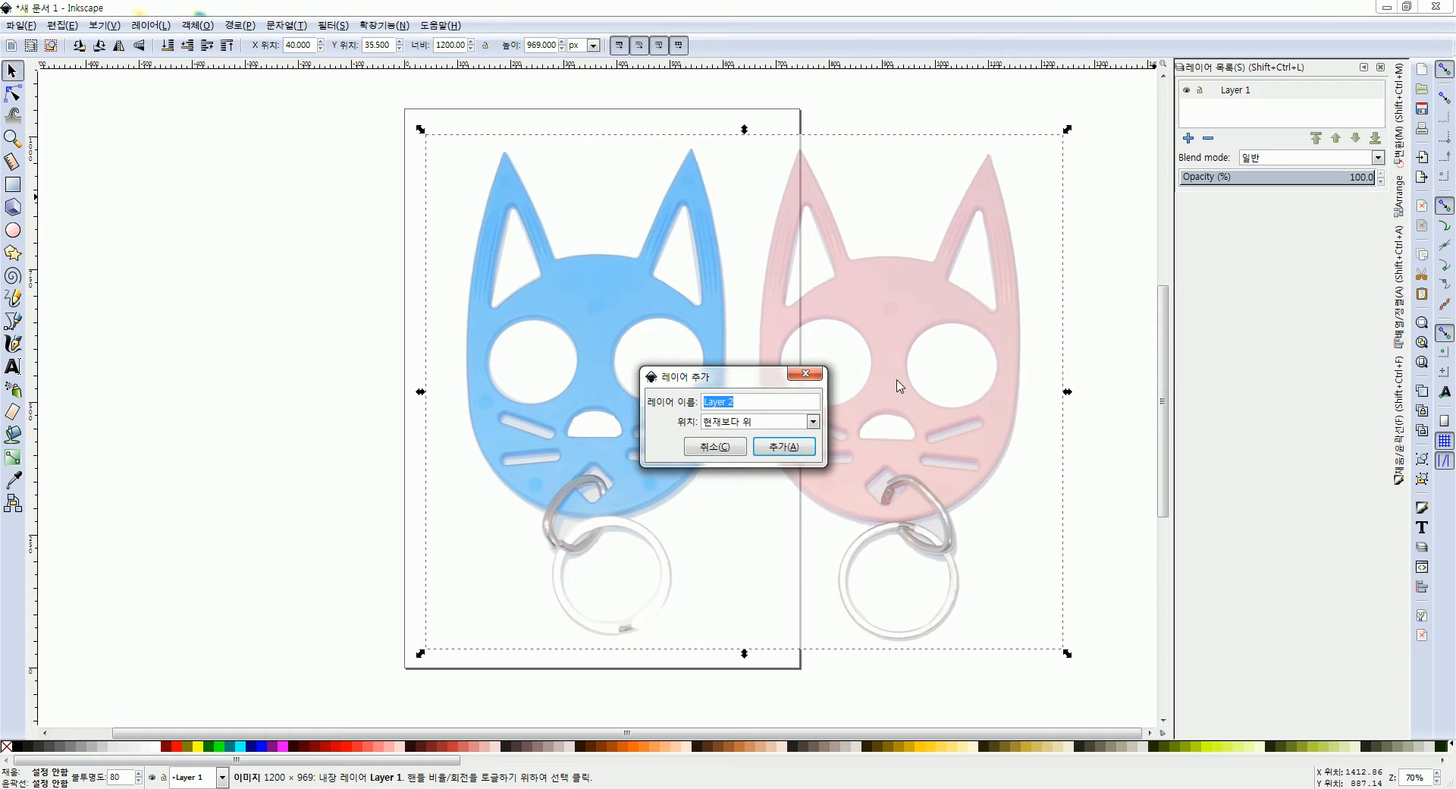
left_click(781, 448)
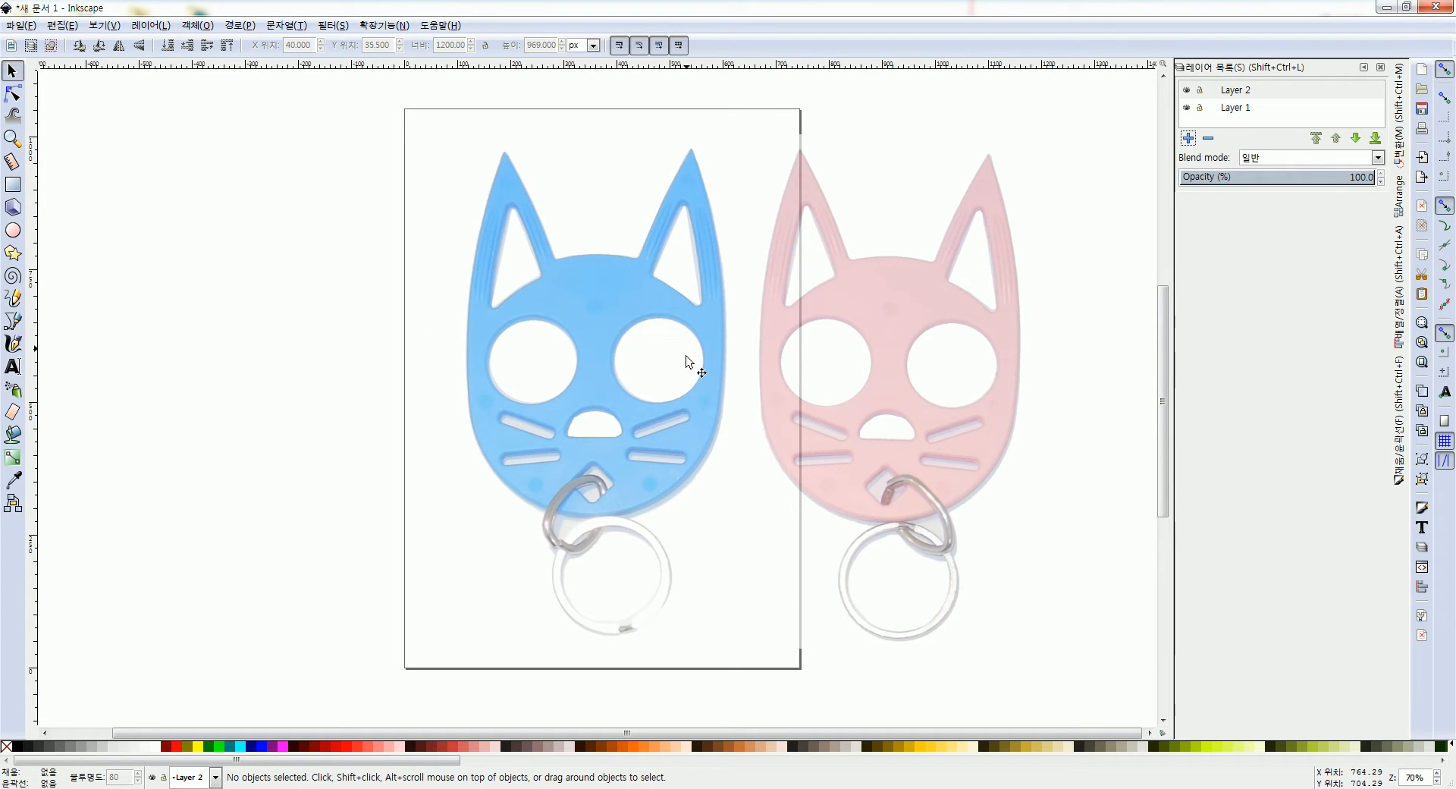
- Lock Layer 1 with the reference image and make Layer 2 the active layer
left_click(1189, 110)
left_click(1188, 110)
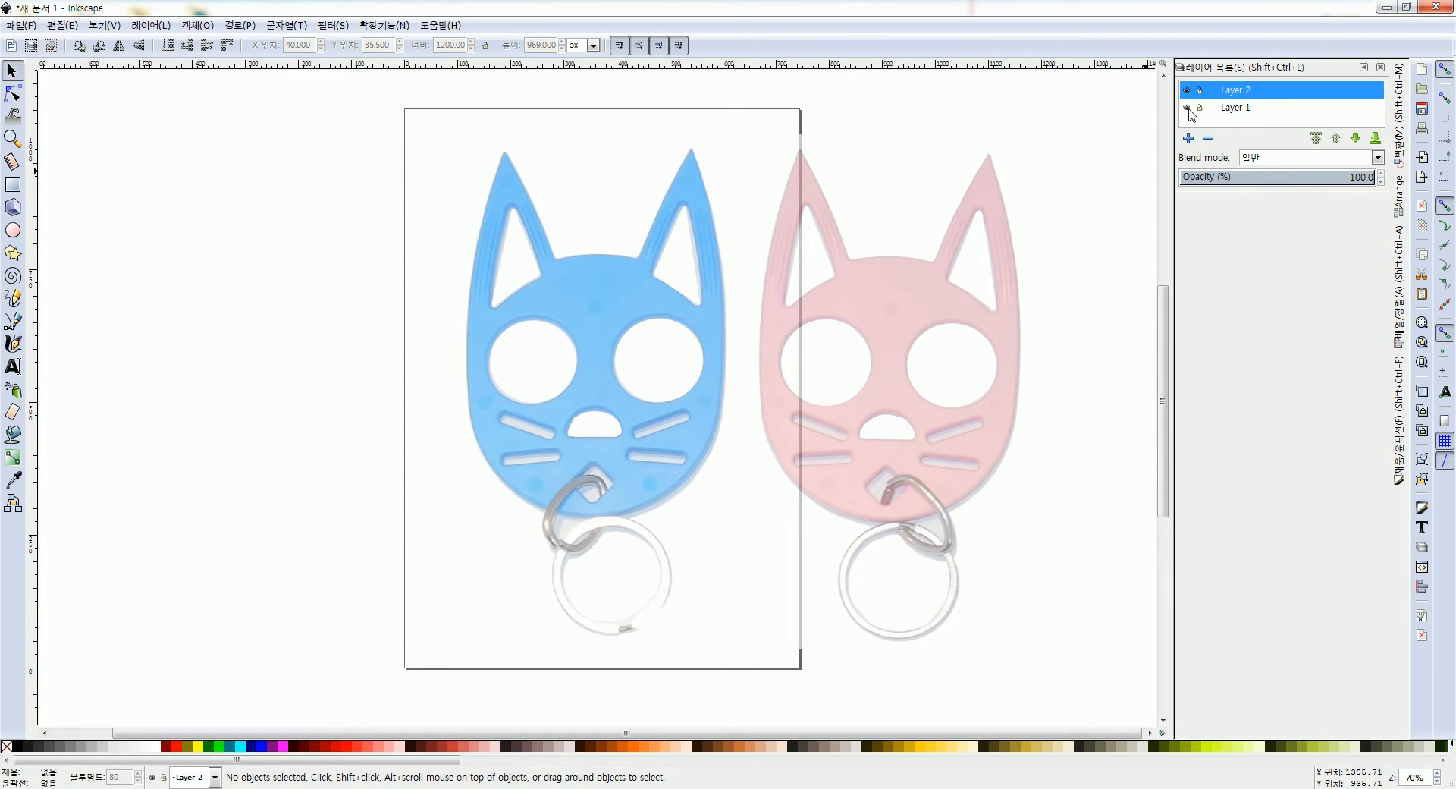
left_click(1199, 110)
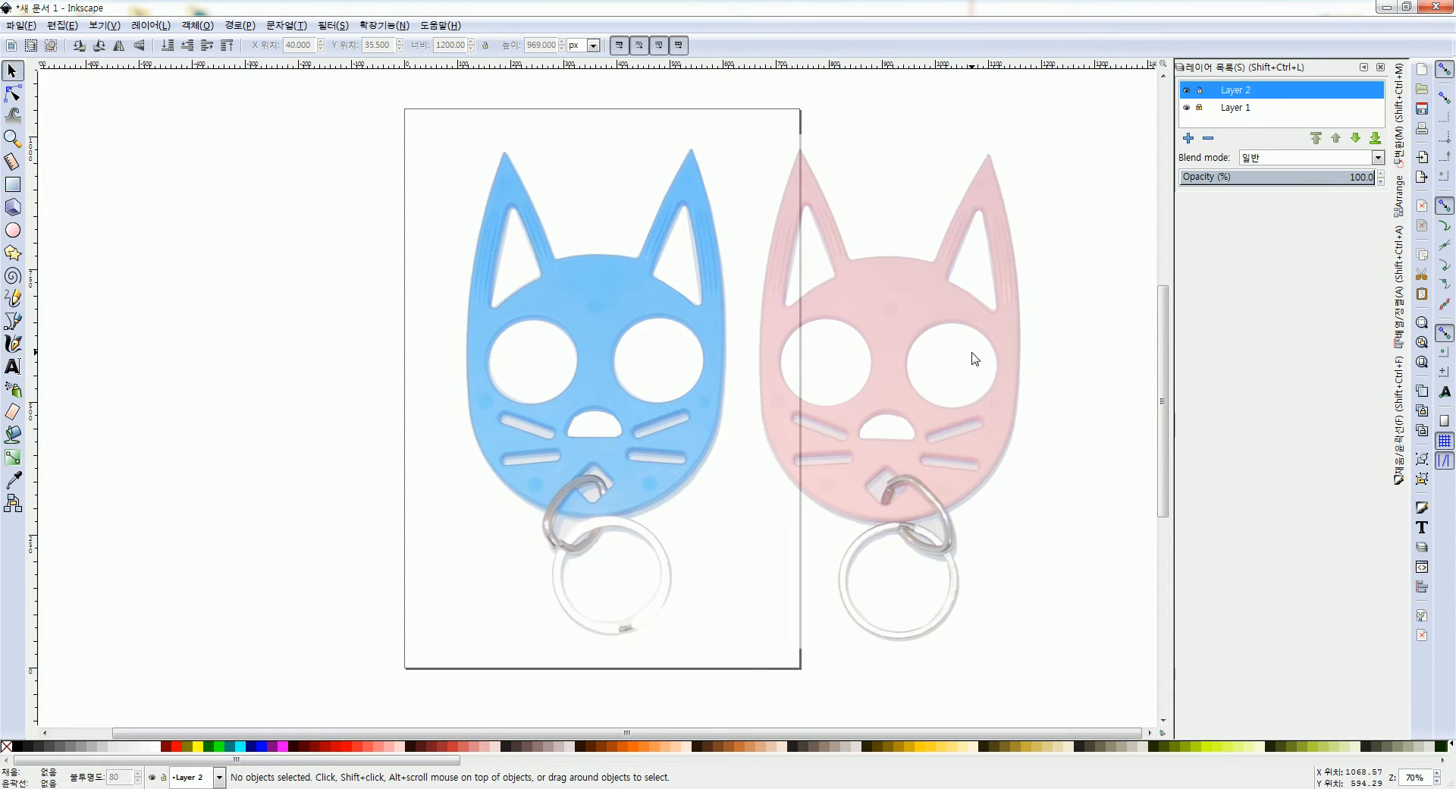
left_click(1222, 91)
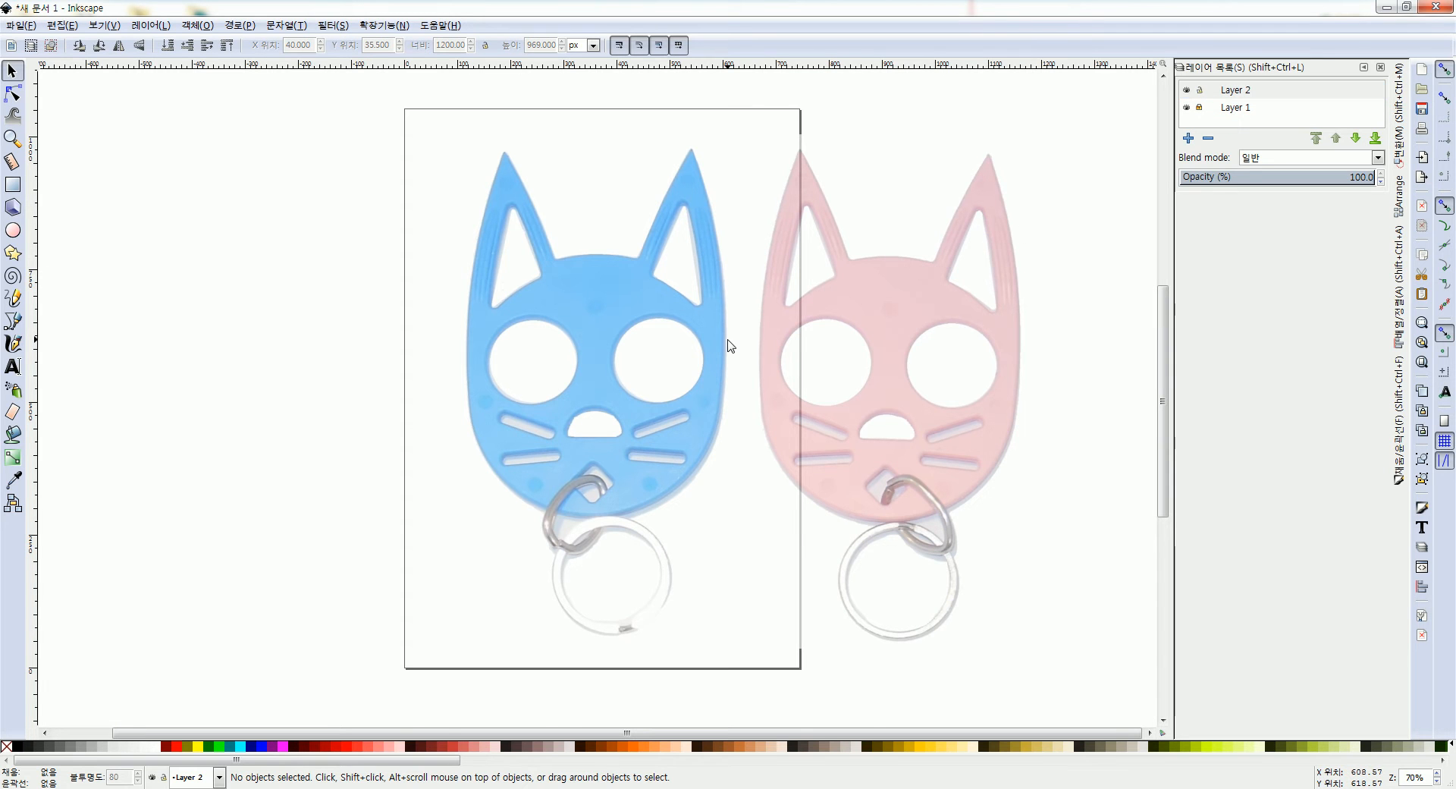
- Trace the blue cat head with straight Bezier segments from the chin up its left side to the left ear tip
scroll(728, 340, "up", 2)
left_click_drag(599, 317, 724, 413)
scroll(723, 418, "down", 1)
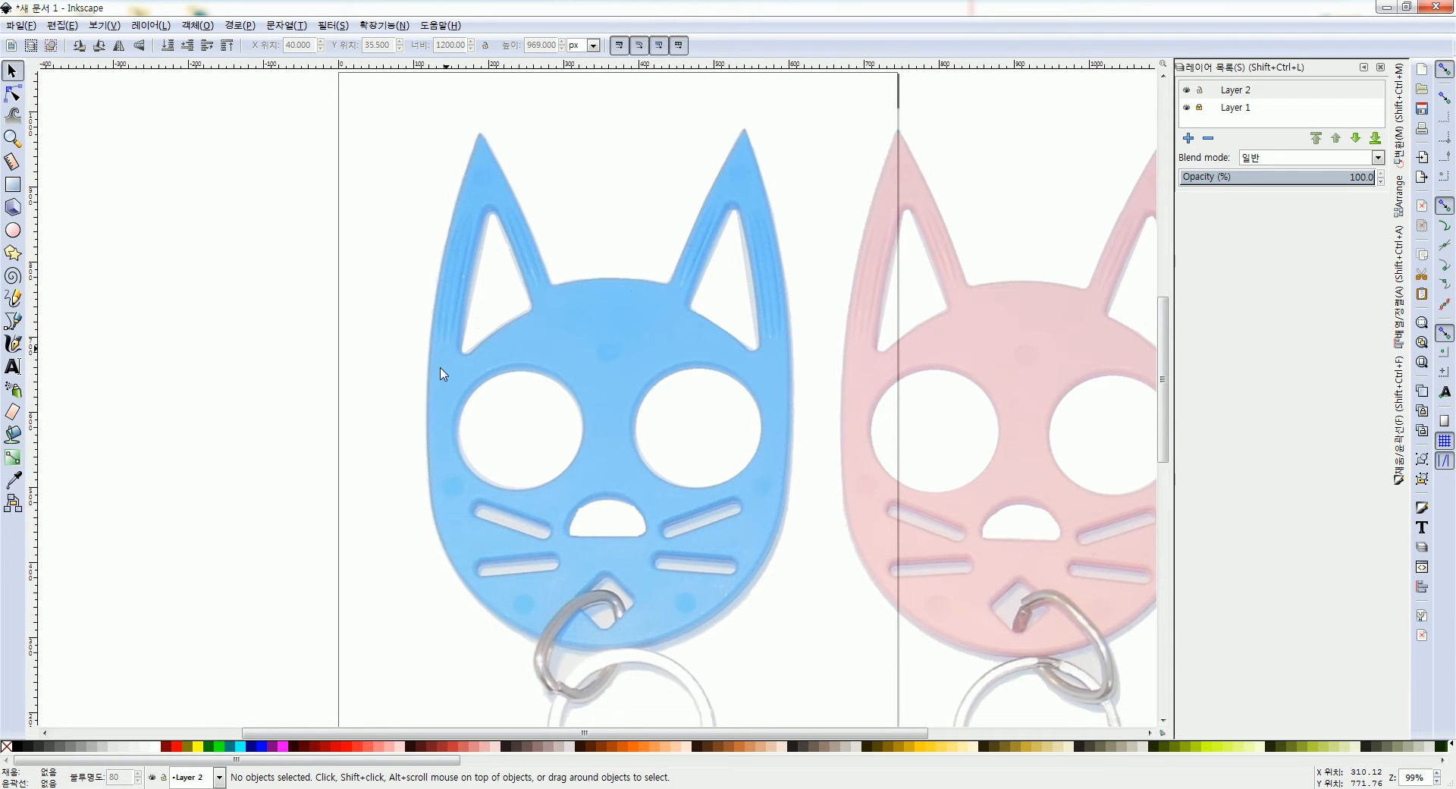
left_click(14, 323)
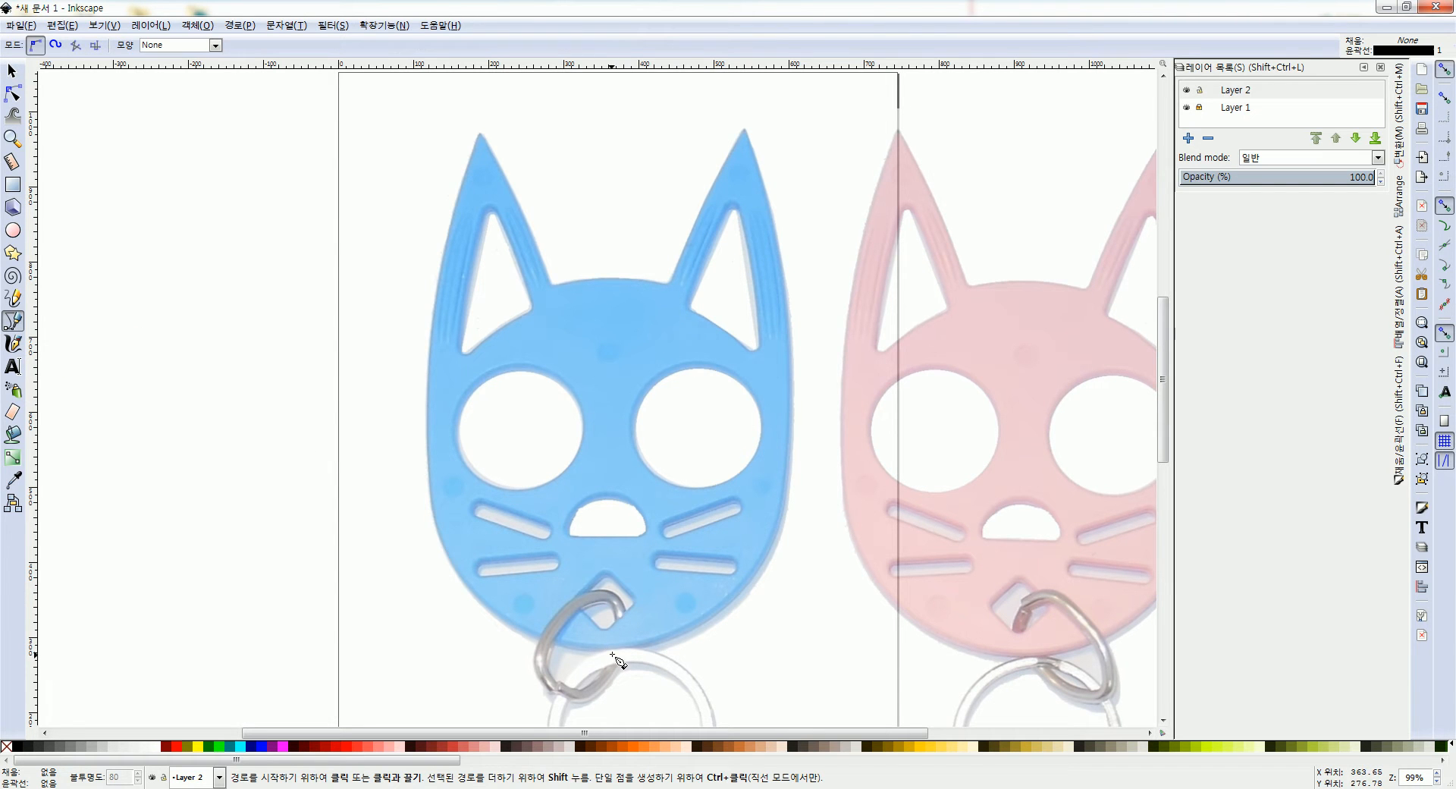
scroll(611, 658, "up", 2, "ctrl")
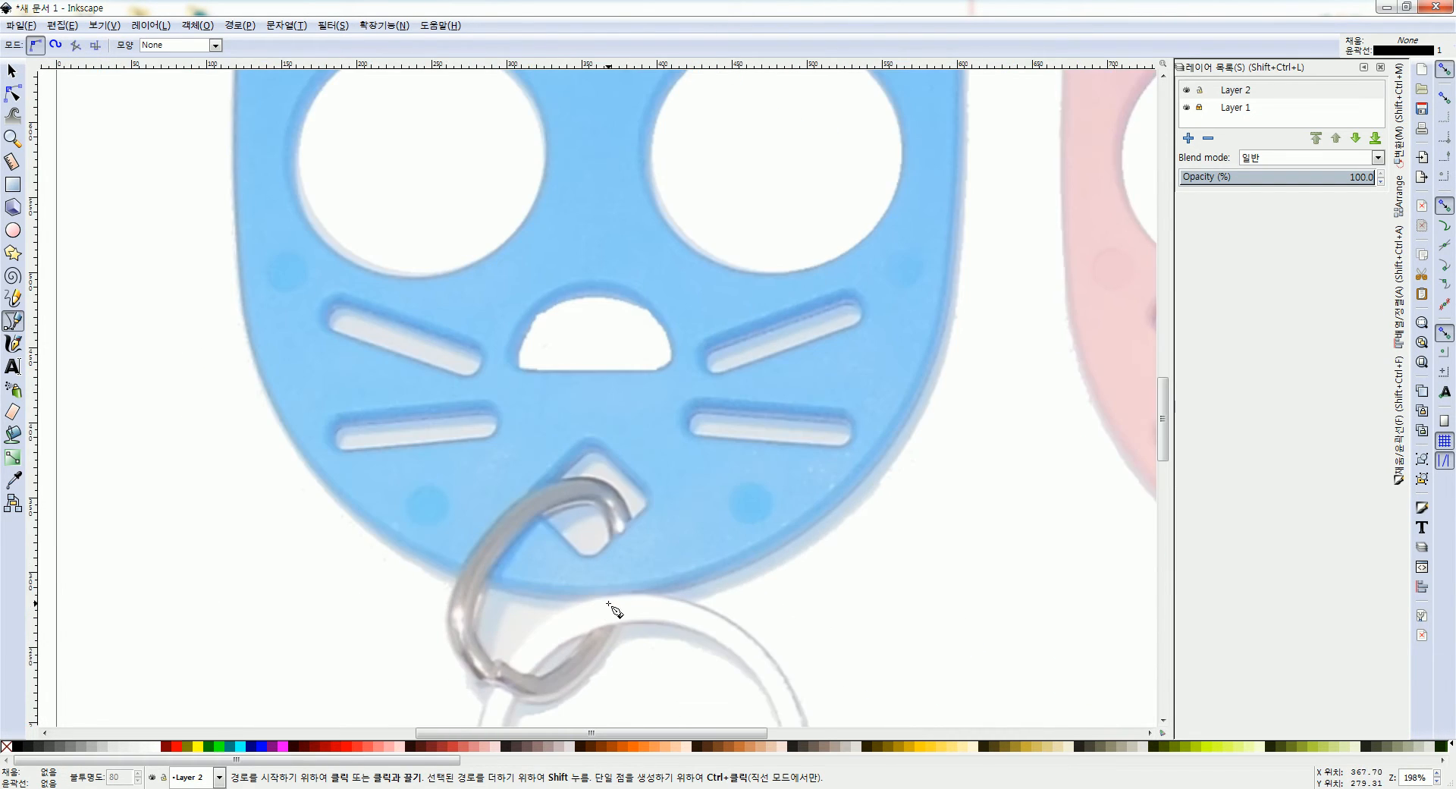
left_click(589, 602)
left_click(433, 578)
left_click(274, 415)
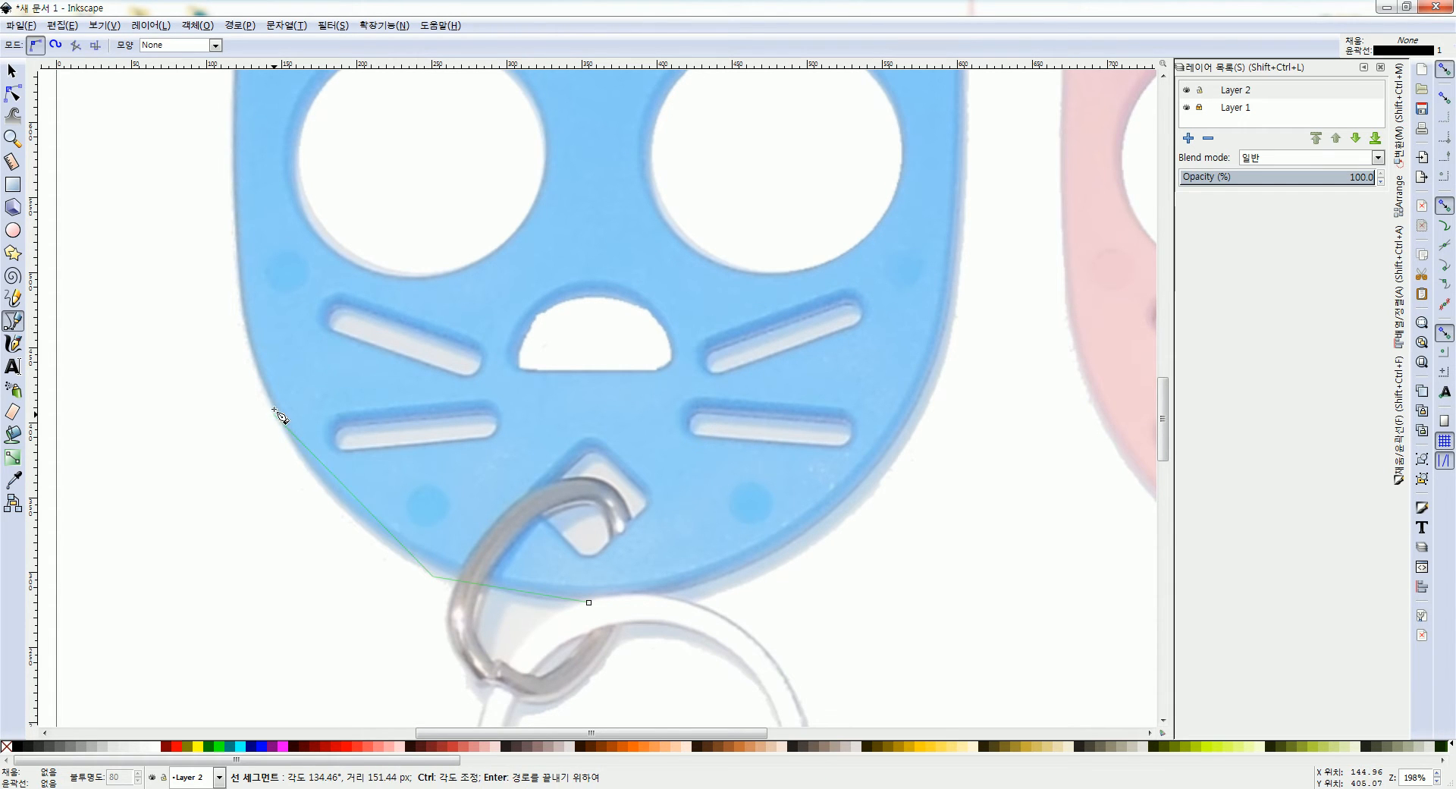
scroll(341, 455, "up", 4)
scroll(341, 455, "left", 3)
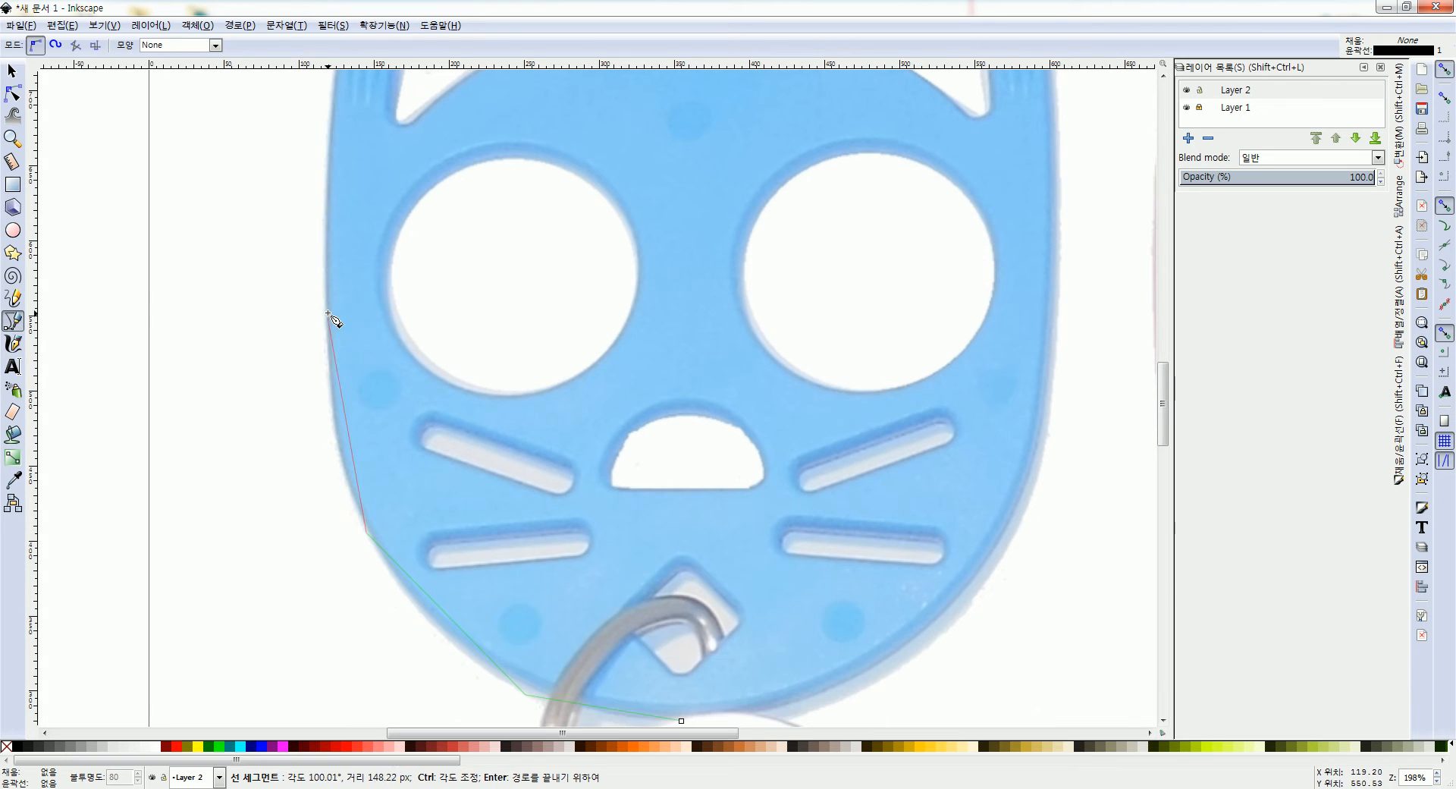
left_click(331, 300)
scroll(341, 314, "down", 2)
scroll(343, 341, "down", 1)
scroll(377, 447, "down", 1)
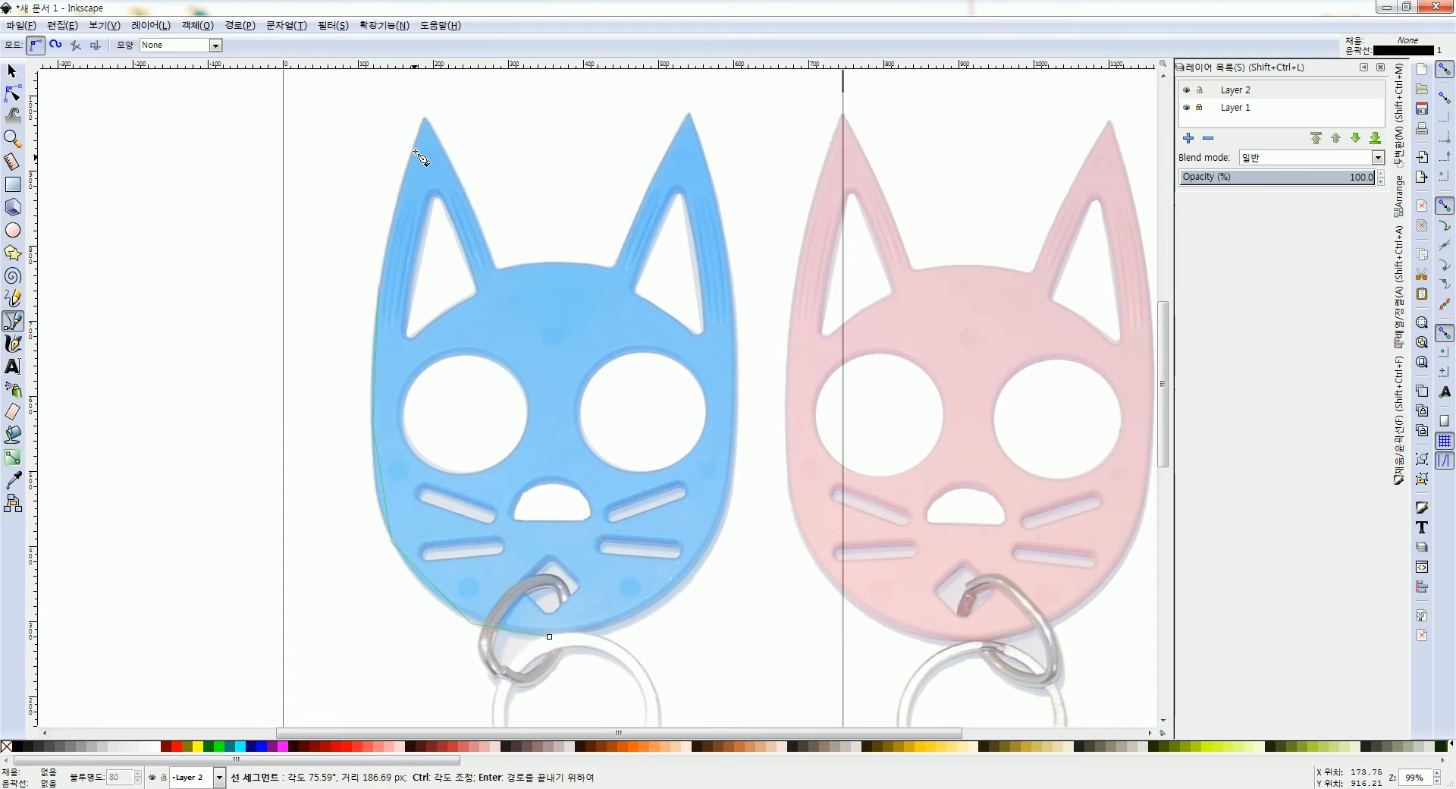
left_click(425, 116)
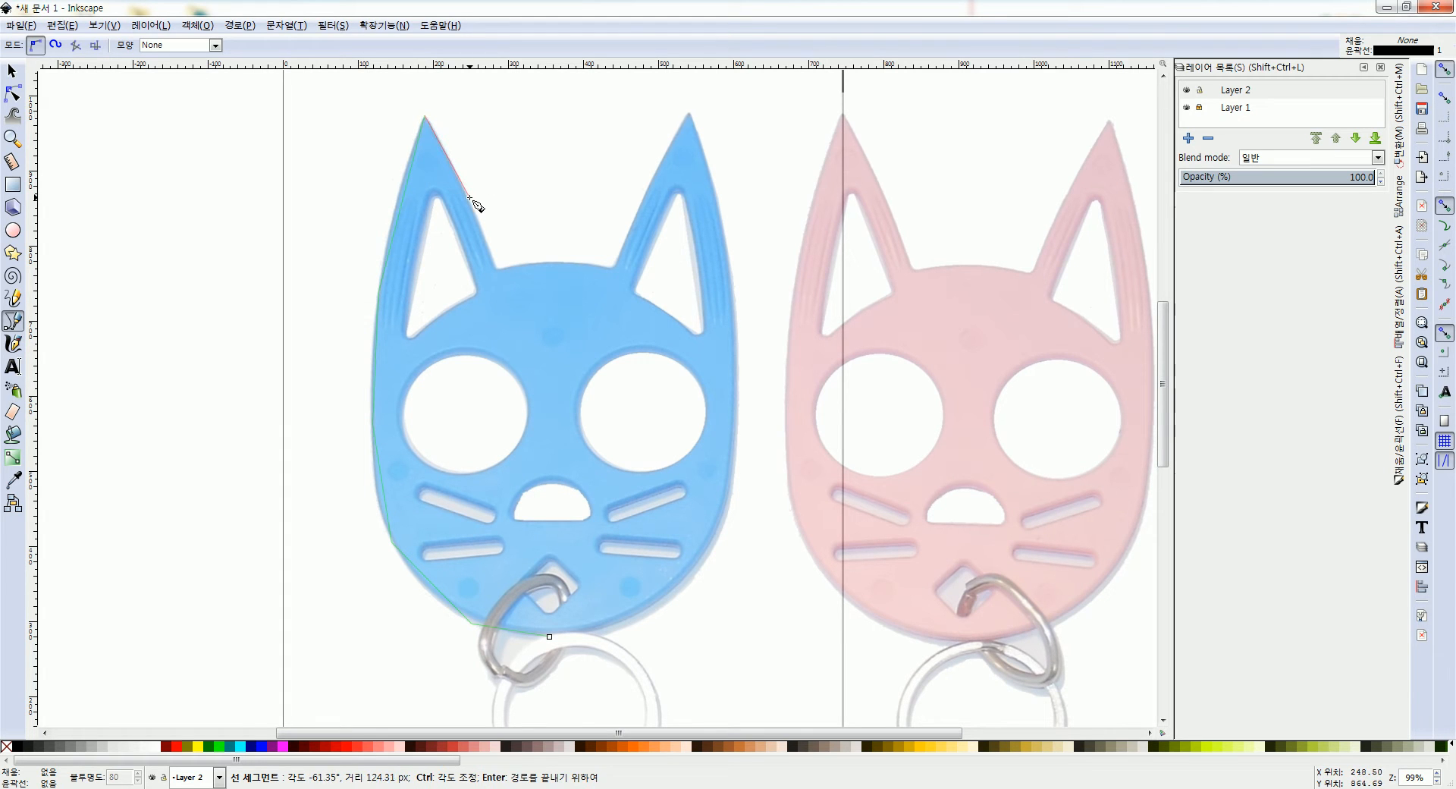
- Continue the outline down the left ear's inner edge, across the top of the head and up to the right ear tip
left_click(506, 267)
left_click(552, 260)
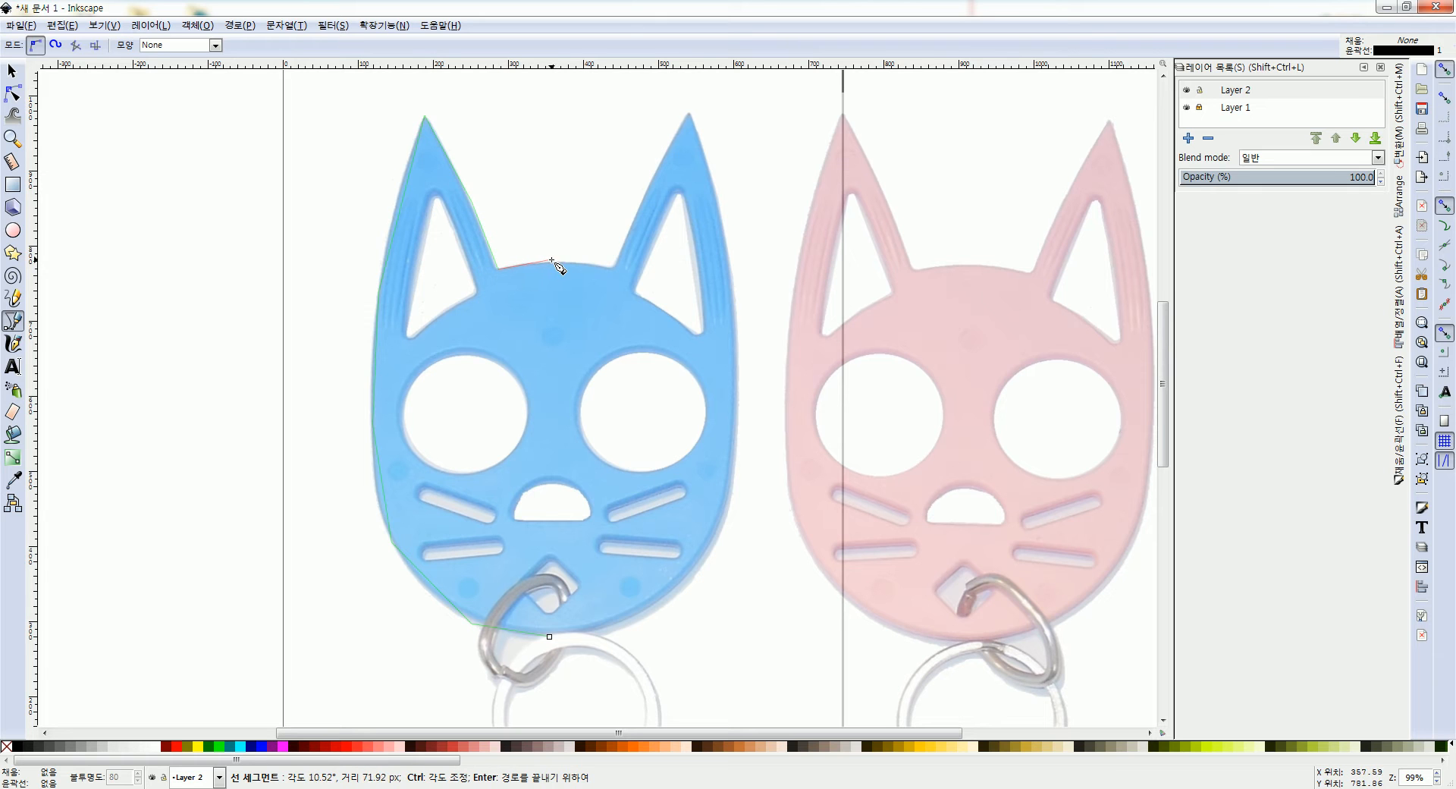
left_click(613, 265)
left_click(646, 194)
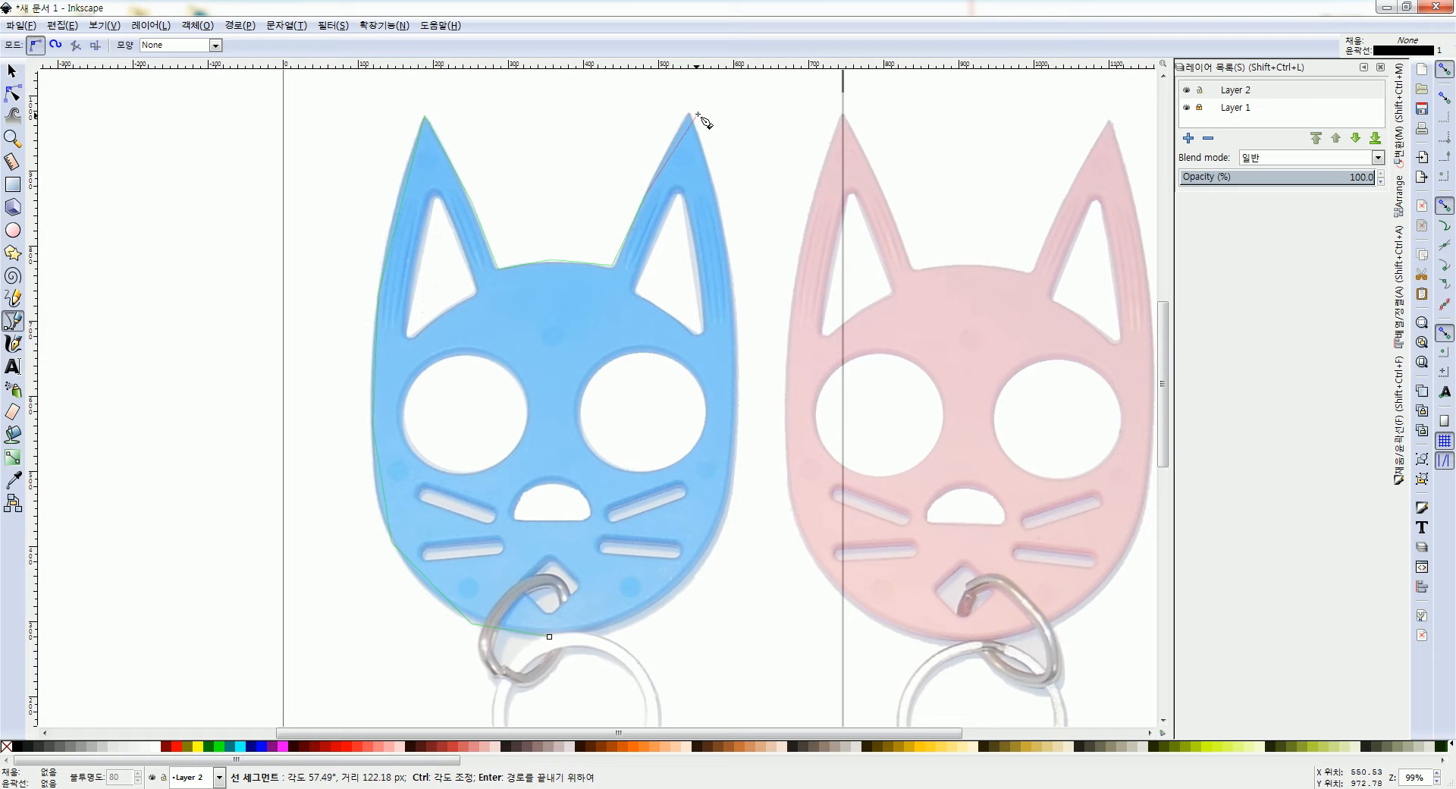
left_click(689, 115)
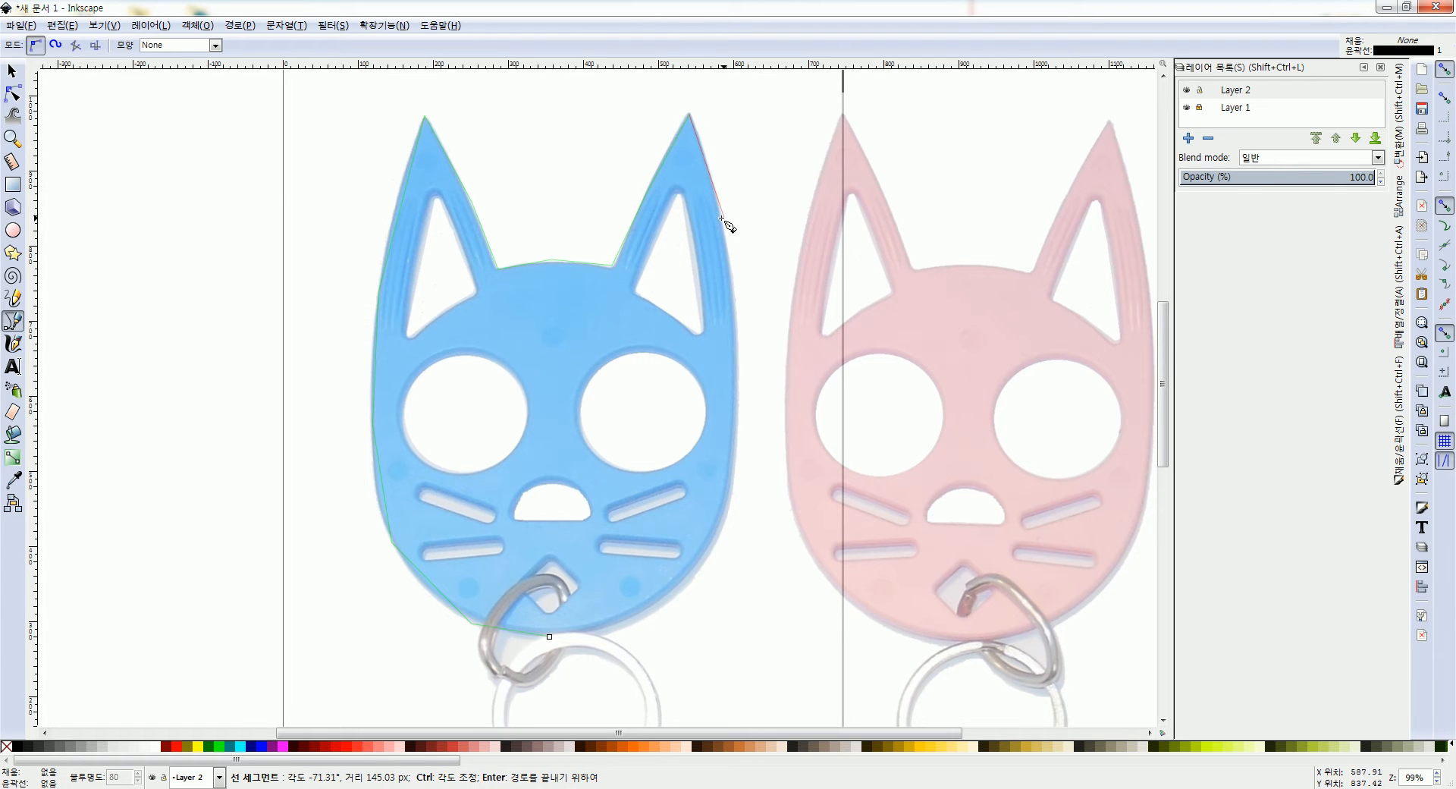
- Continue the outline down the head's right side and close the path at its starting point on the chin
left_click(723, 220)
left_click(735, 351)
left_click(733, 488)
left_click(692, 587)
left_click(604, 635)
left_click(549, 636)
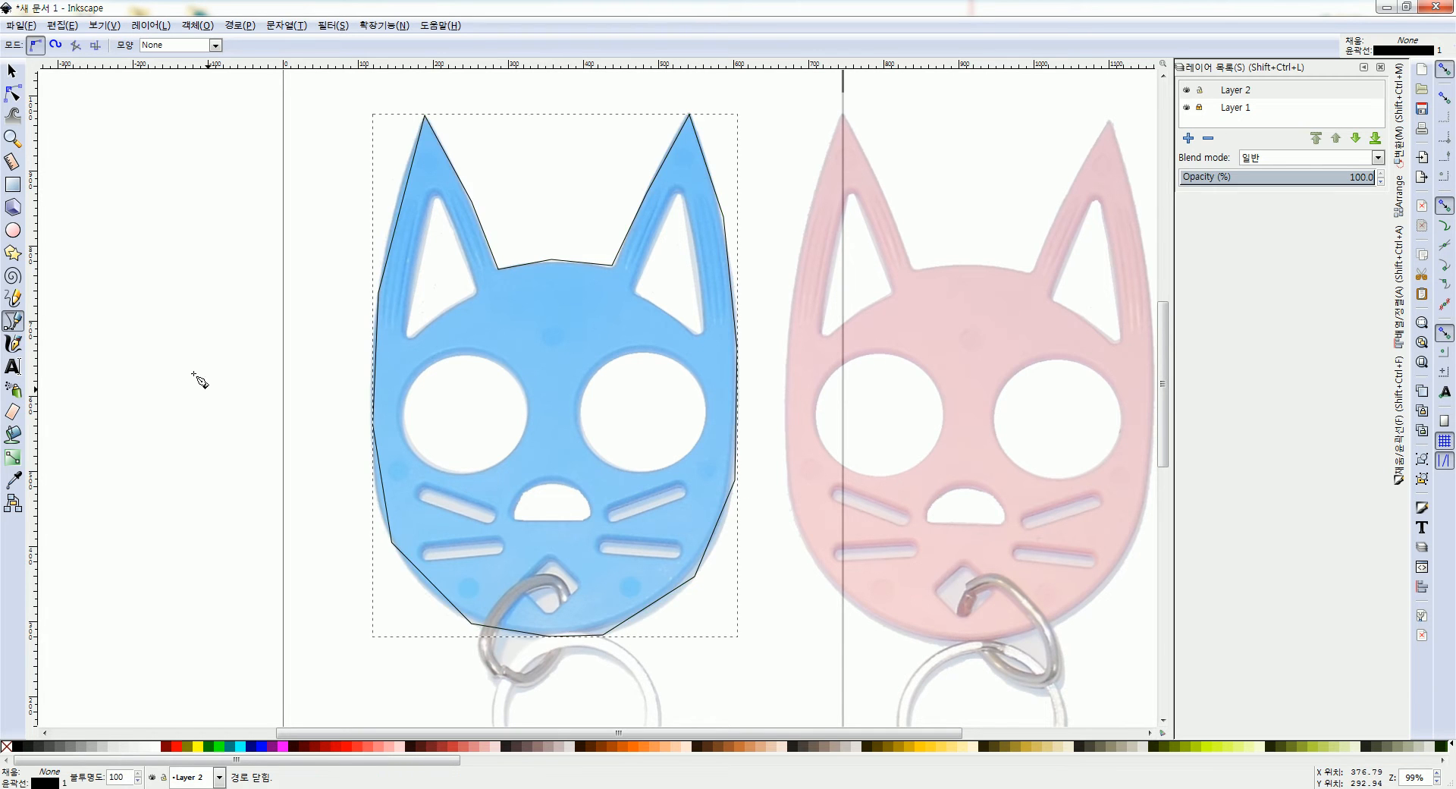
- Edit the head outline's nodes: make the top-of-head node symmetric and fit the right ear's inner base node to the reference
left_click(12, 71)
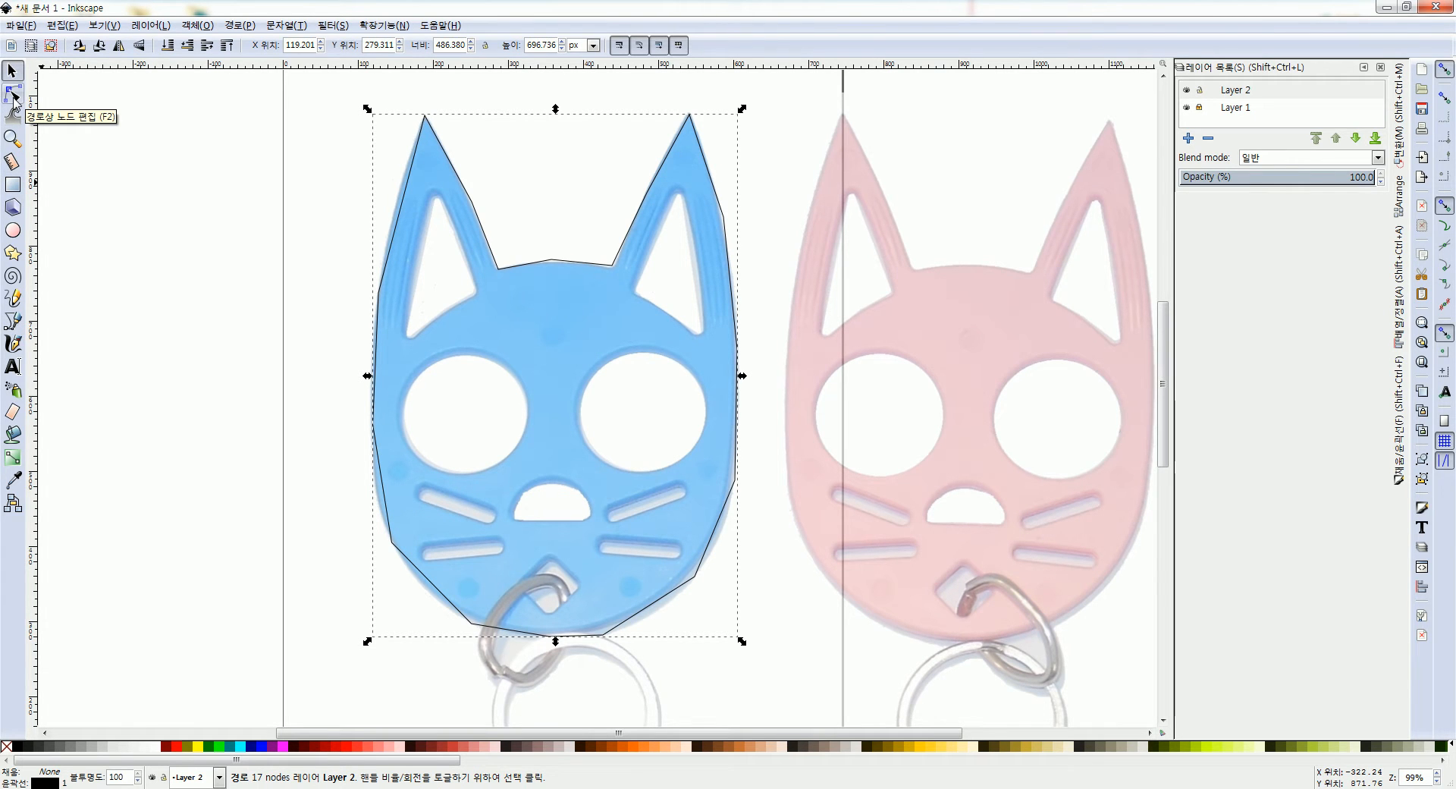
left_click(13, 94)
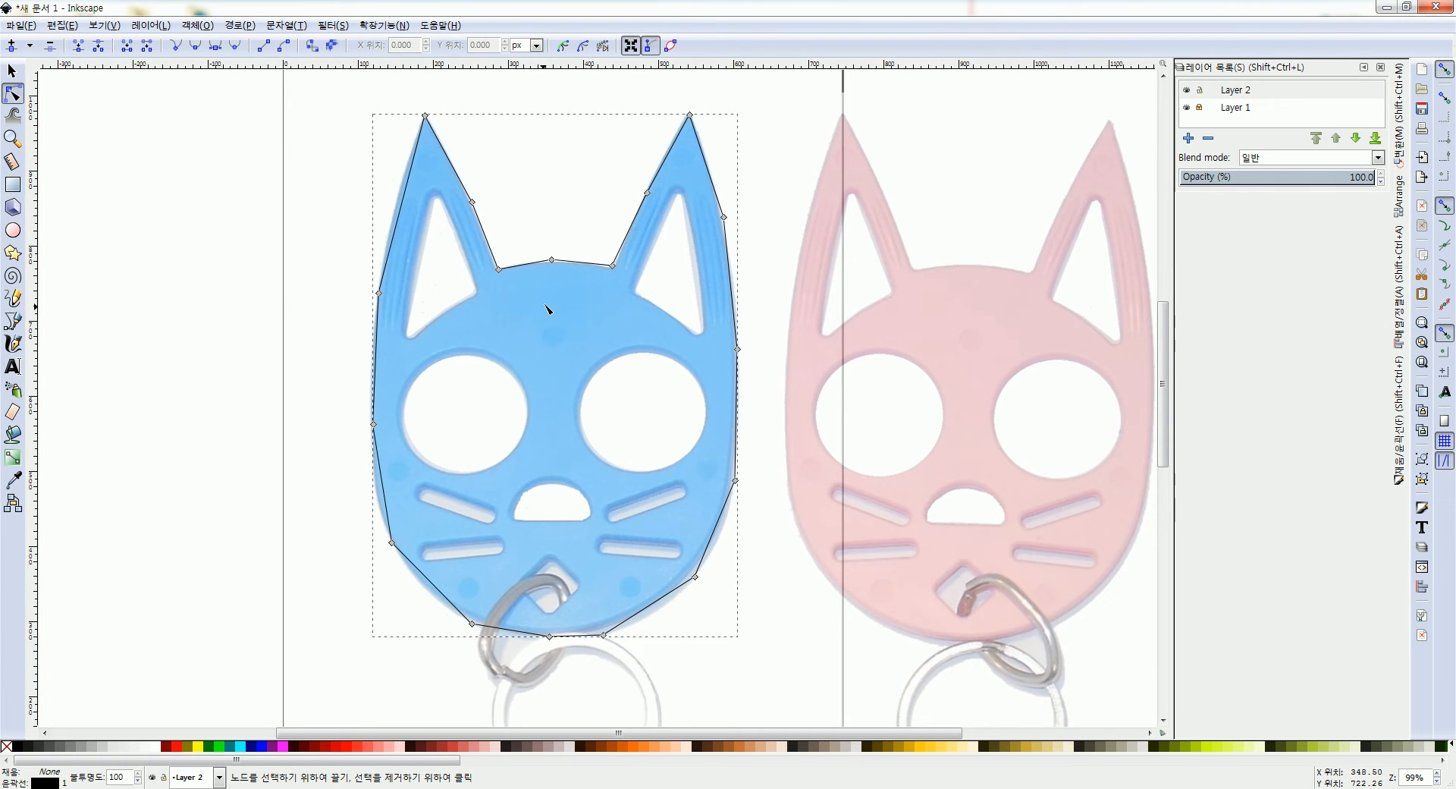
scroll(547, 309, "up", 2)
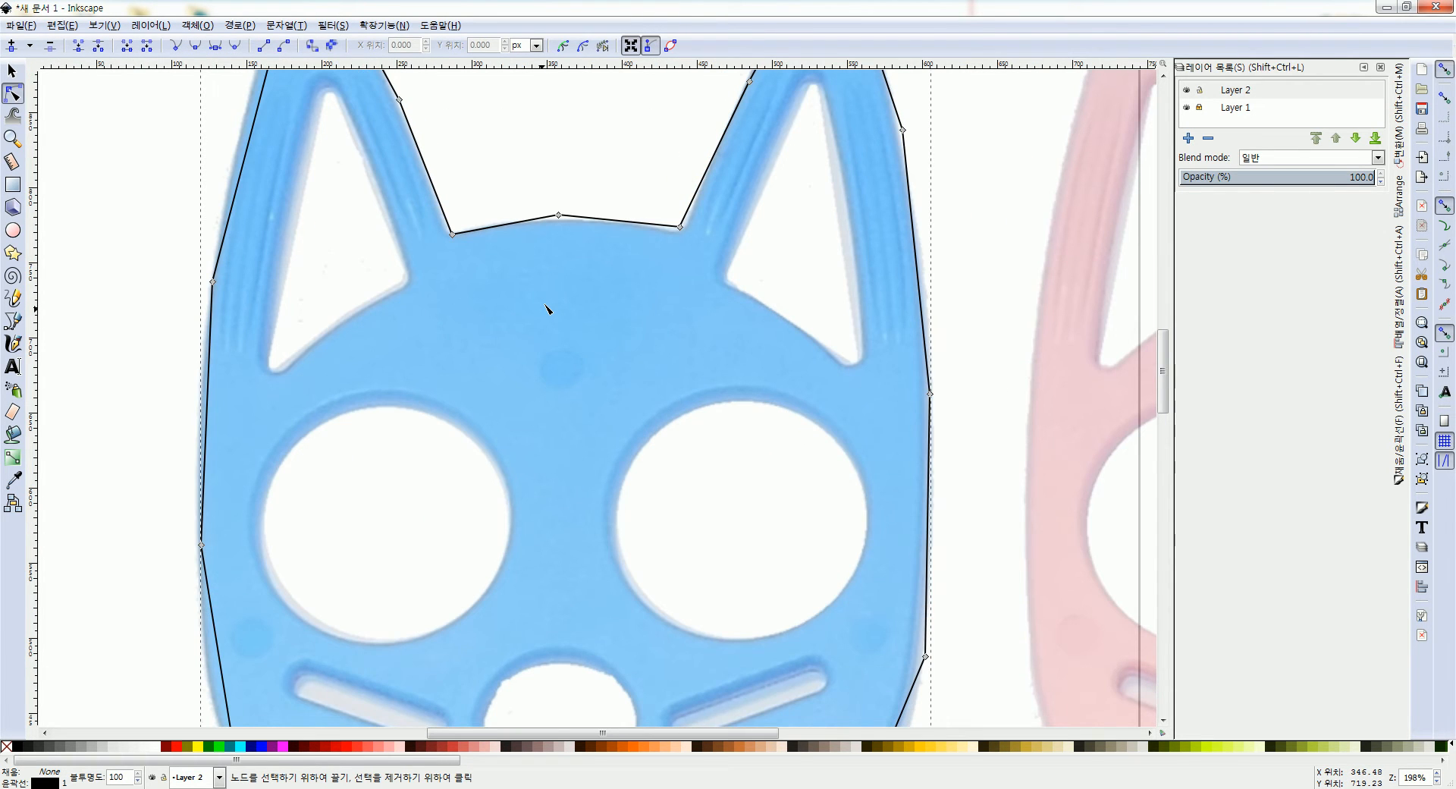
scroll(548, 309, "up", 4)
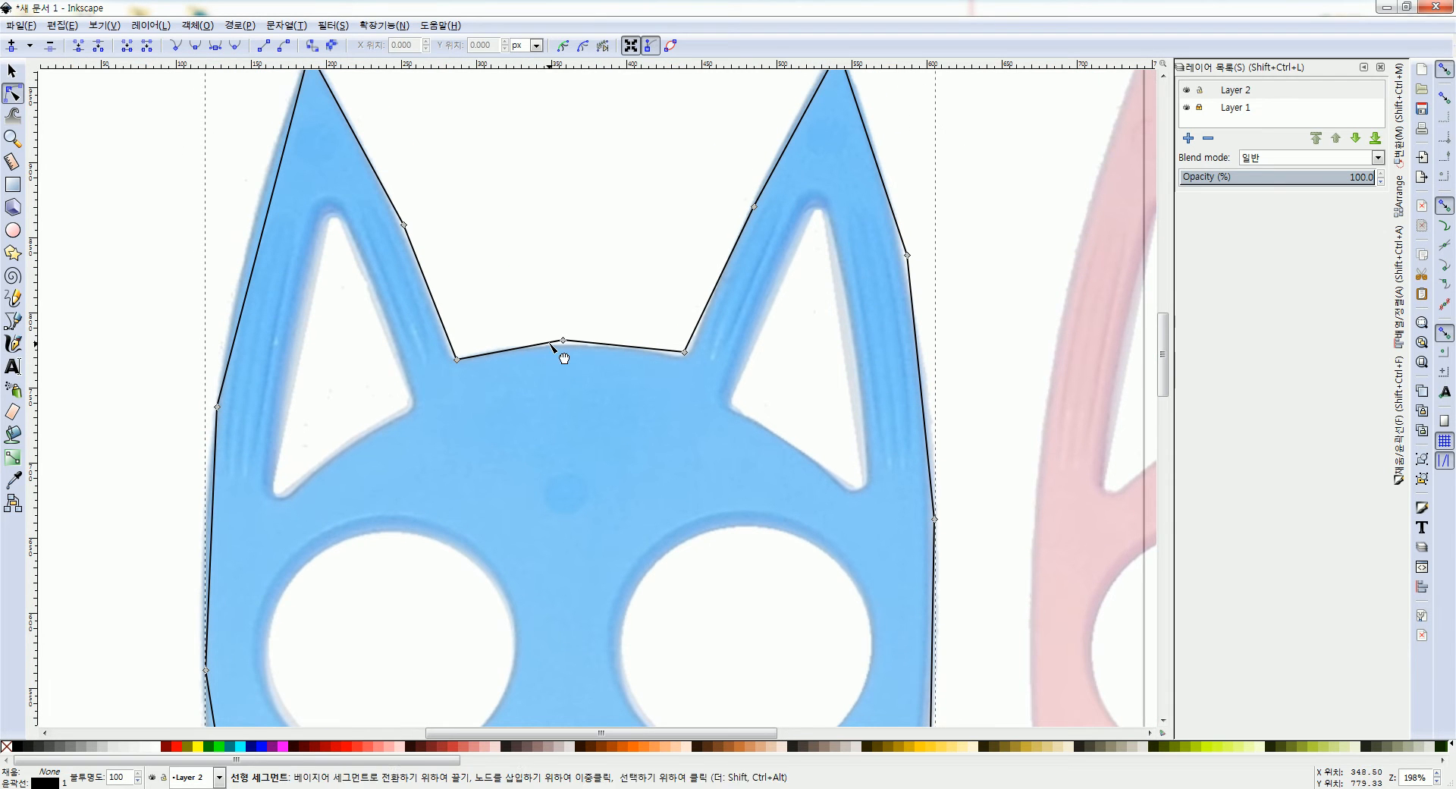
left_click(562, 341)
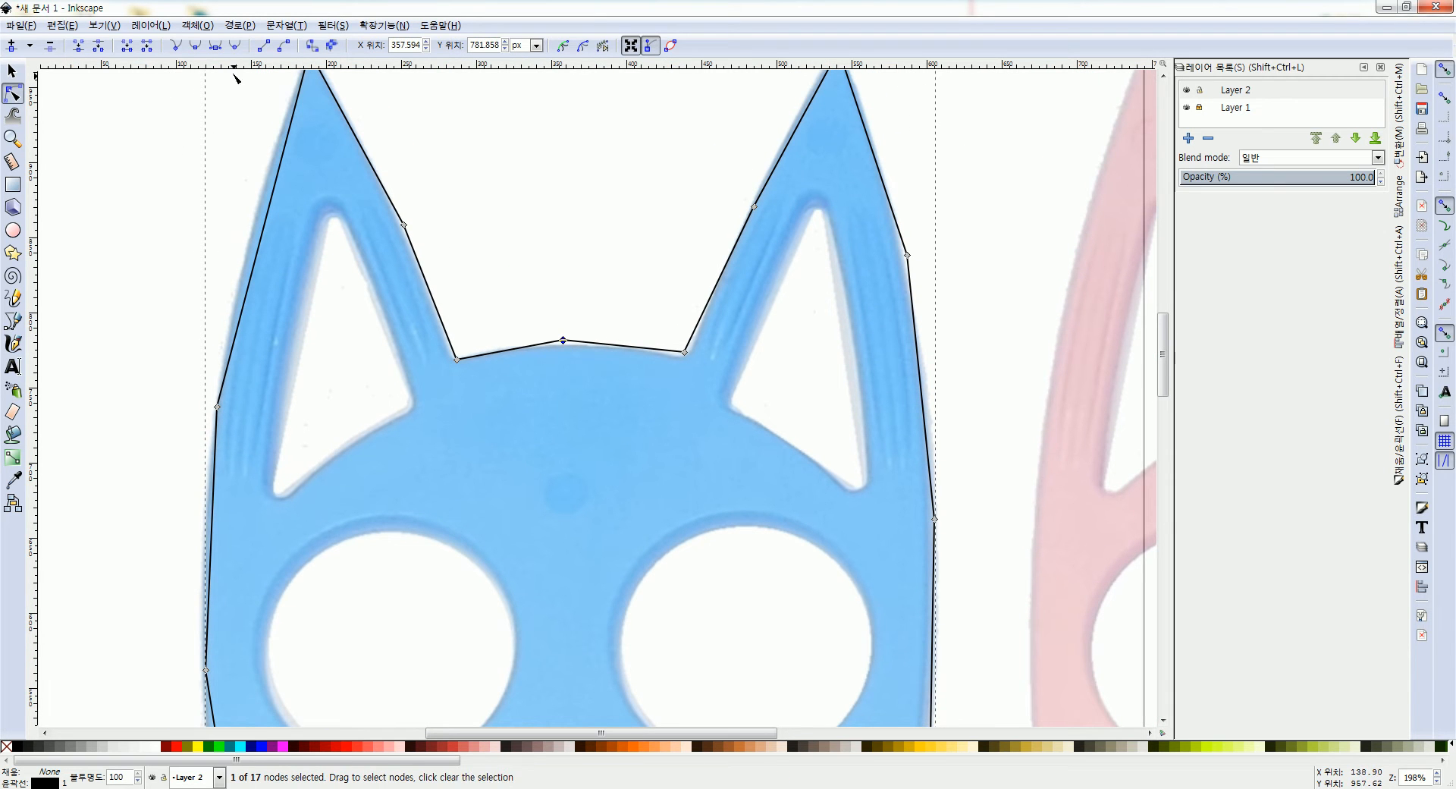
left_click(215, 45)
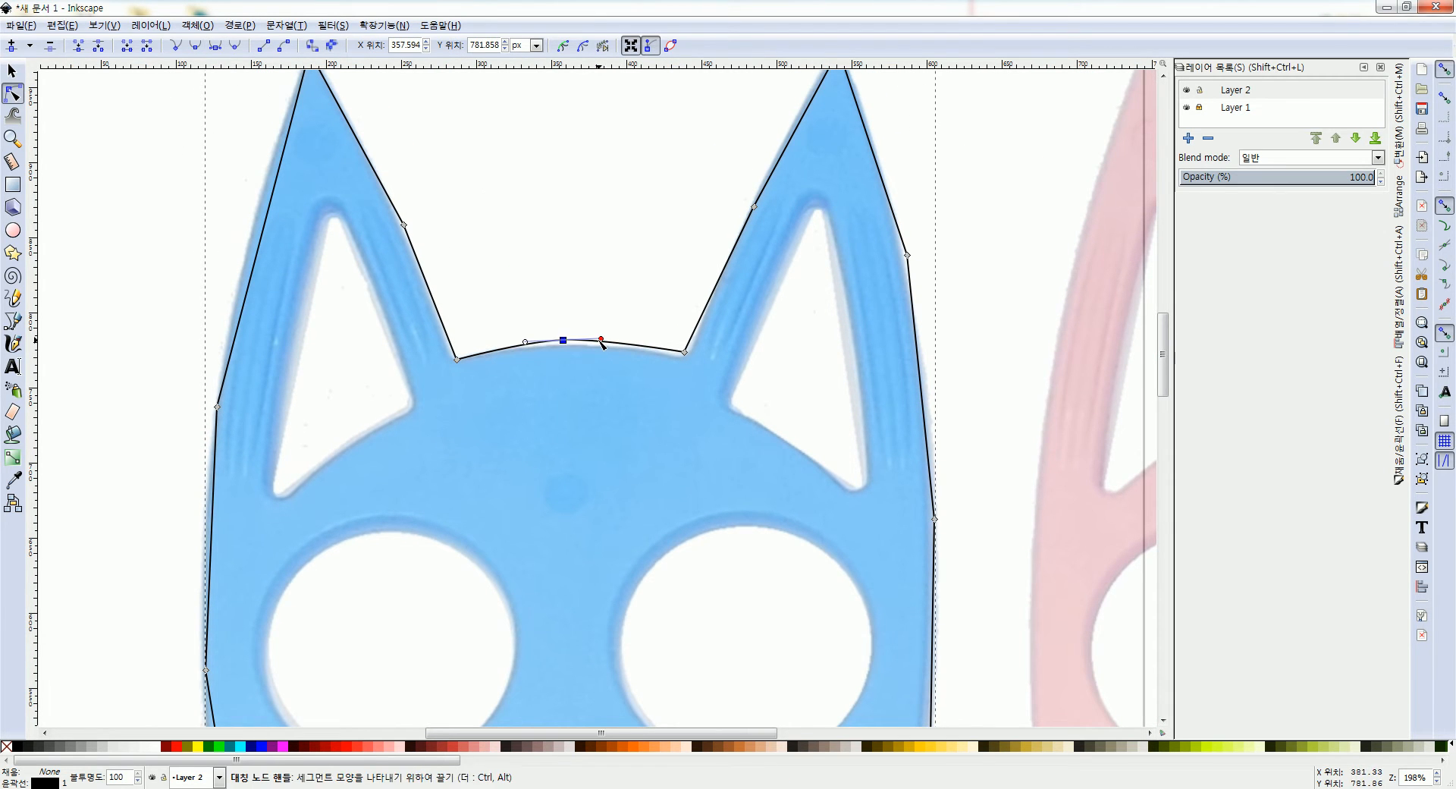
left_click_drag(606, 343, 692, 361)
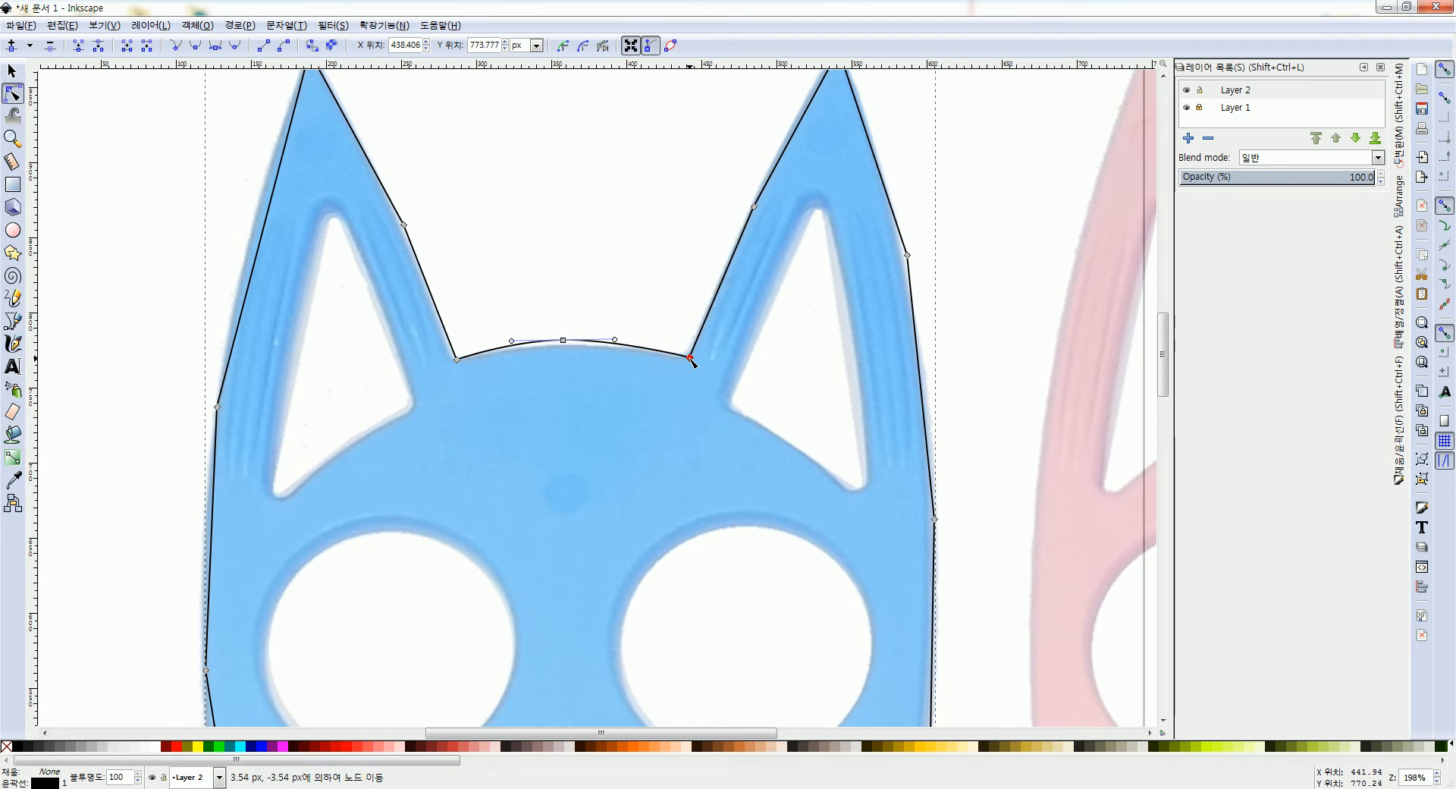
- Make the nodes midway along both ears' inner edges symmetric, nudging the left one onto the reference edge
left_click(404, 225)
left_click(216, 46)
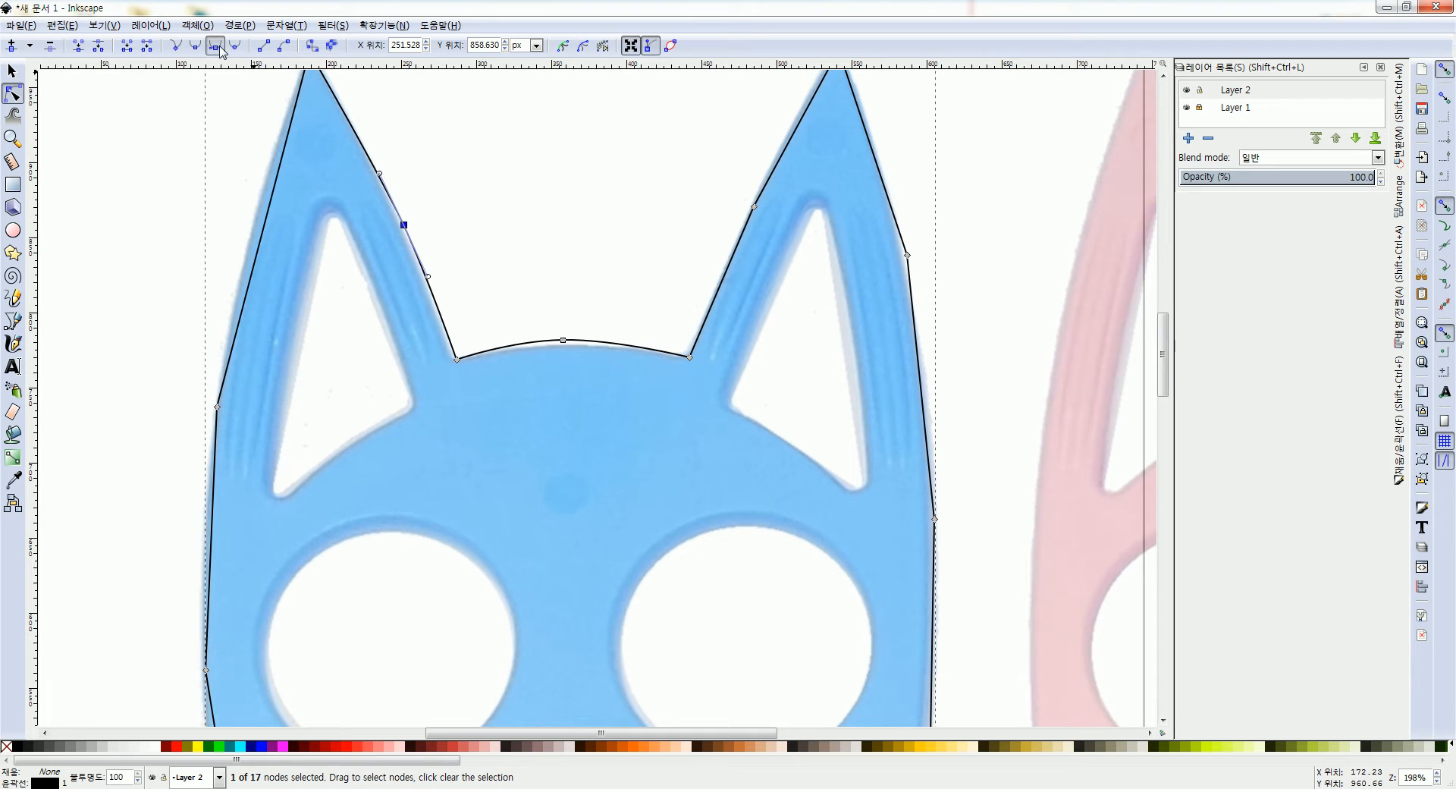
left_click_drag(407, 228, 405, 228)
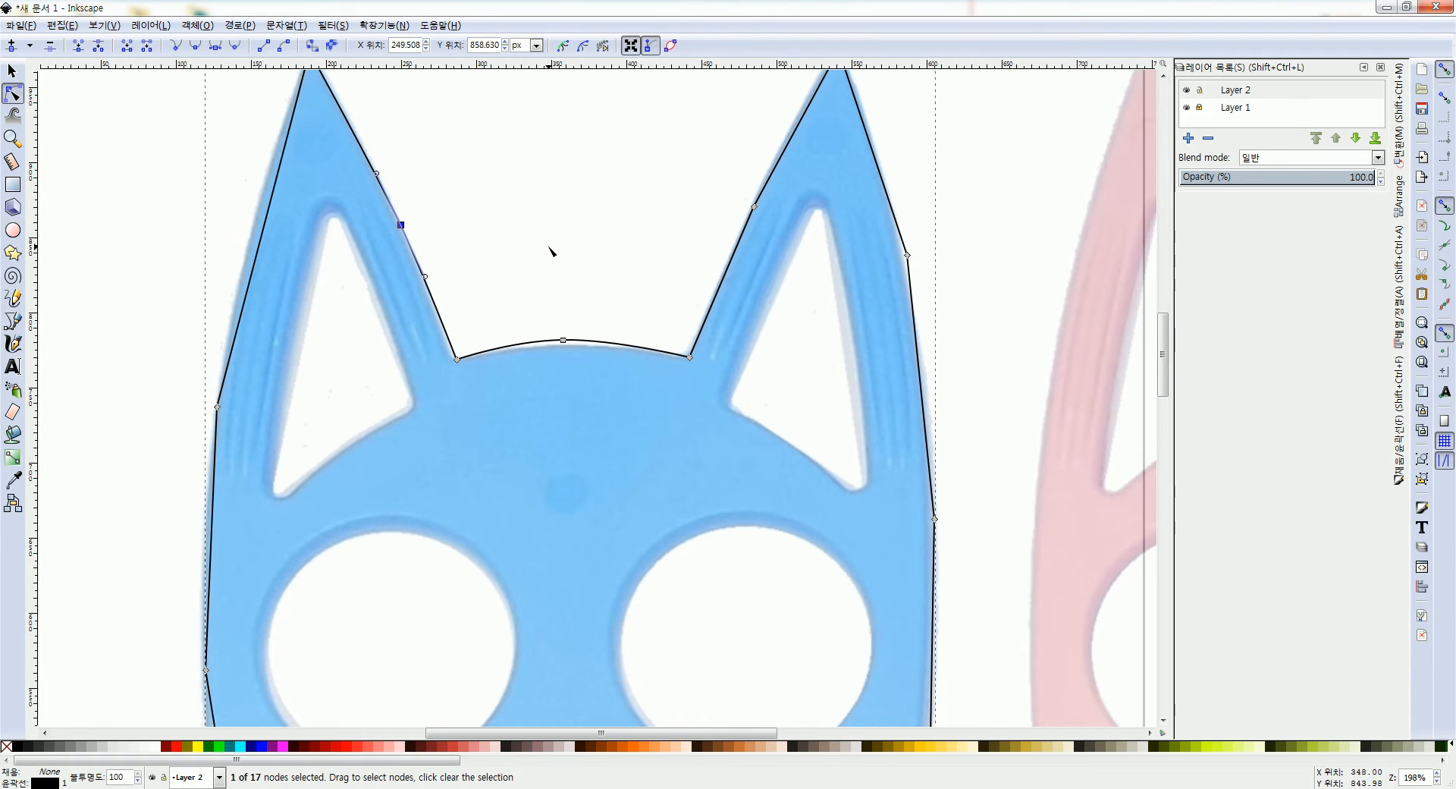
left_click_drag(549, 252, 566, 334)
left_click(770, 289)
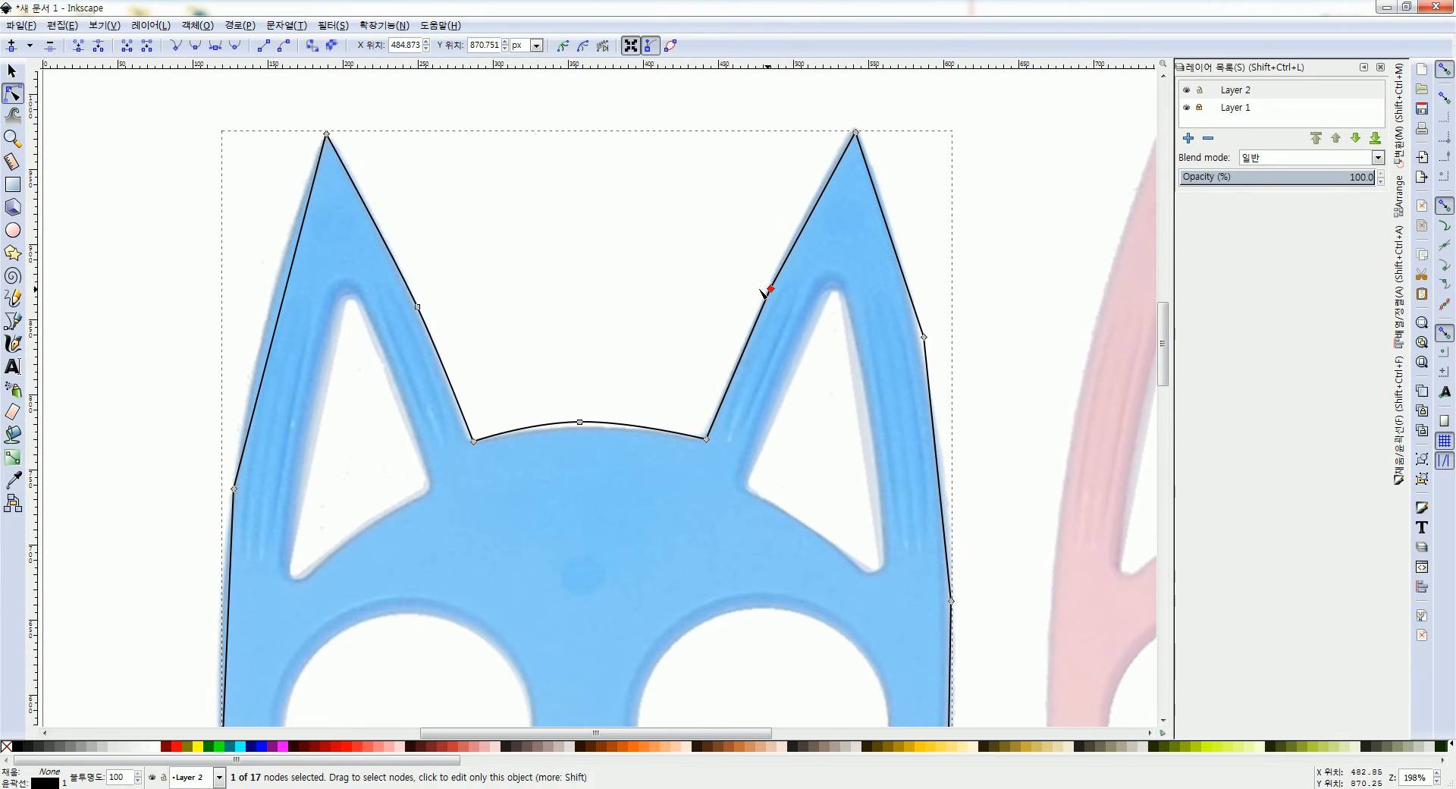
- Make the outer-edge nodes of both ears symmetric, then adjust the right node's position and the left node's handle to the reference
left_click(923, 337)
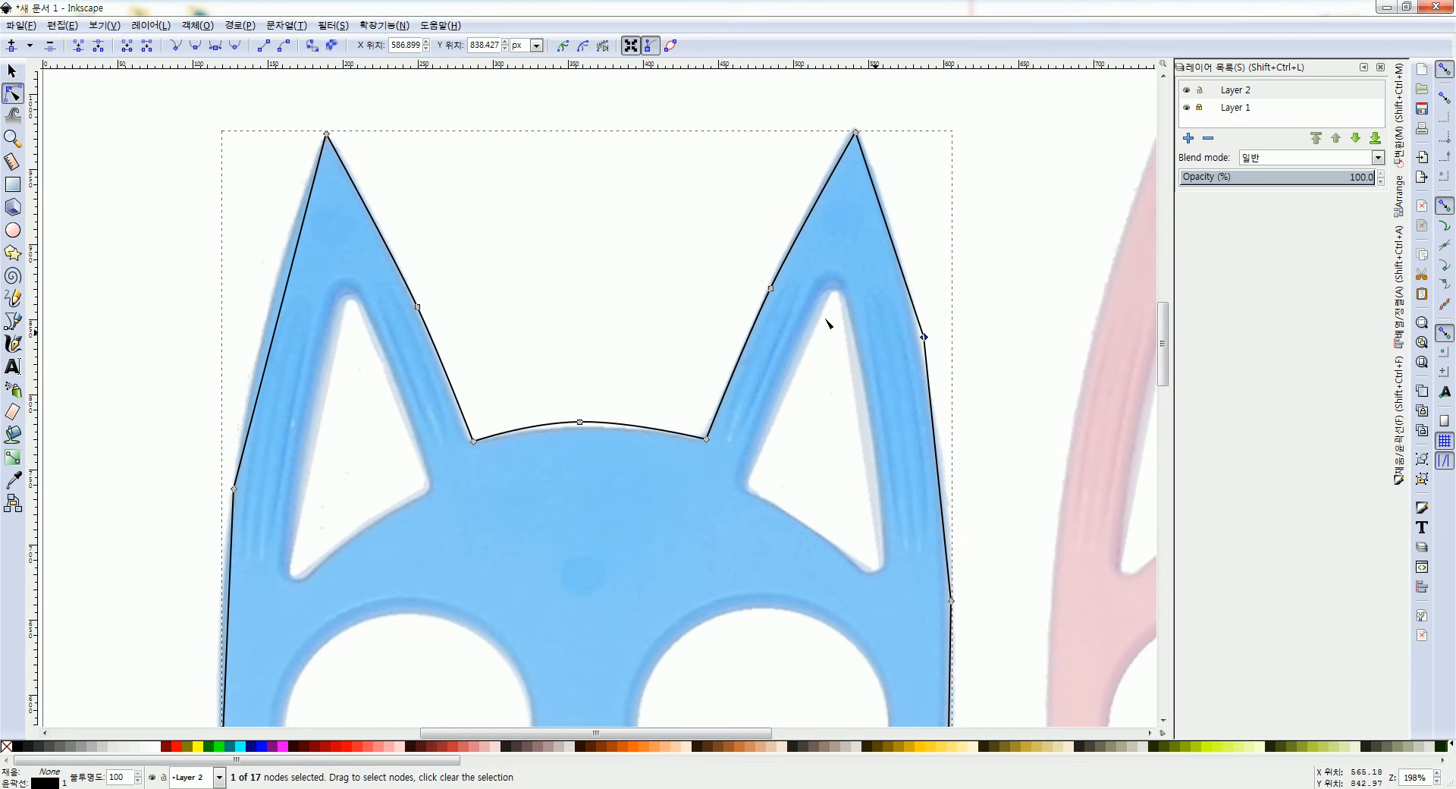
left_click(217, 47)
left_click_drag(925, 342, 920, 349)
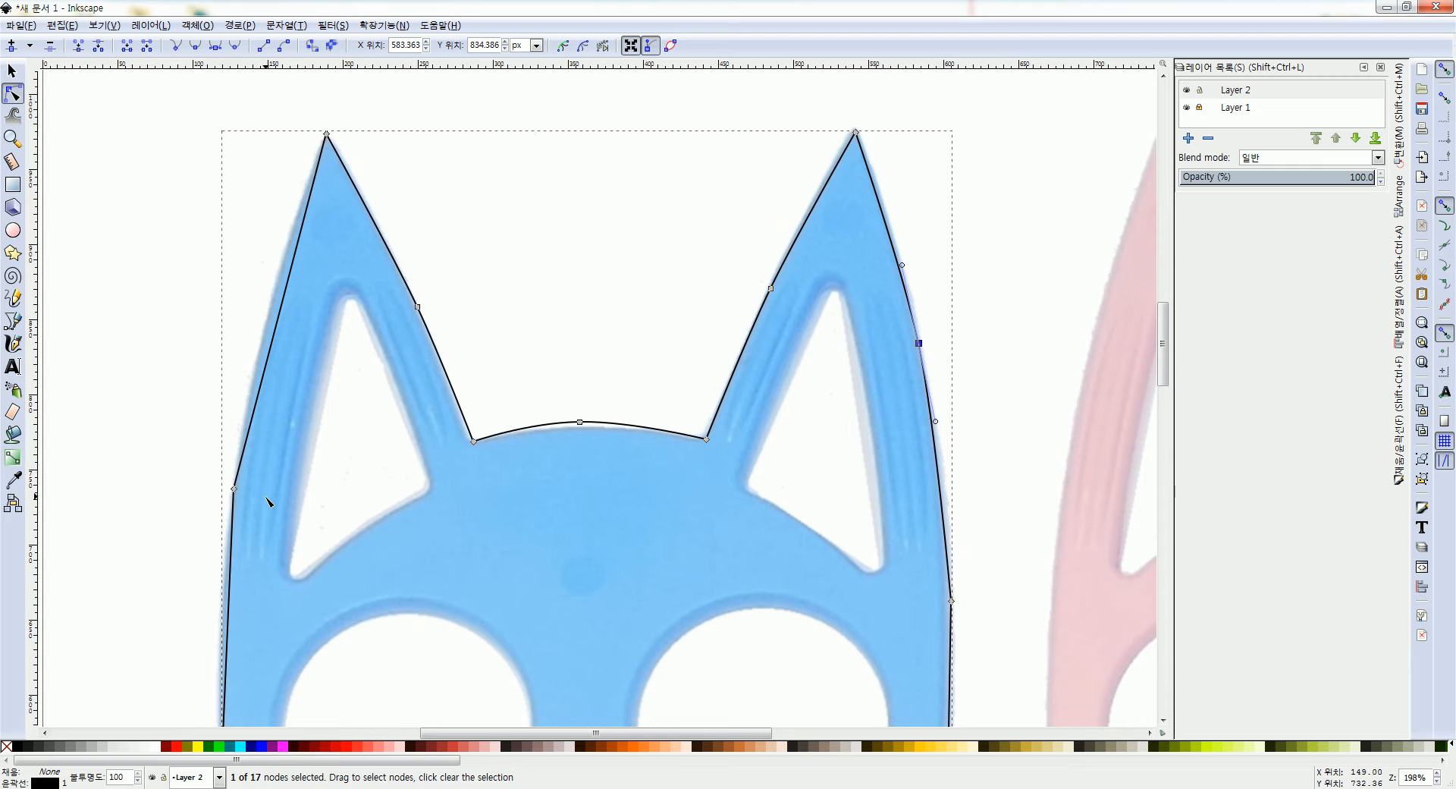
left_click(233, 488)
left_click(216, 46)
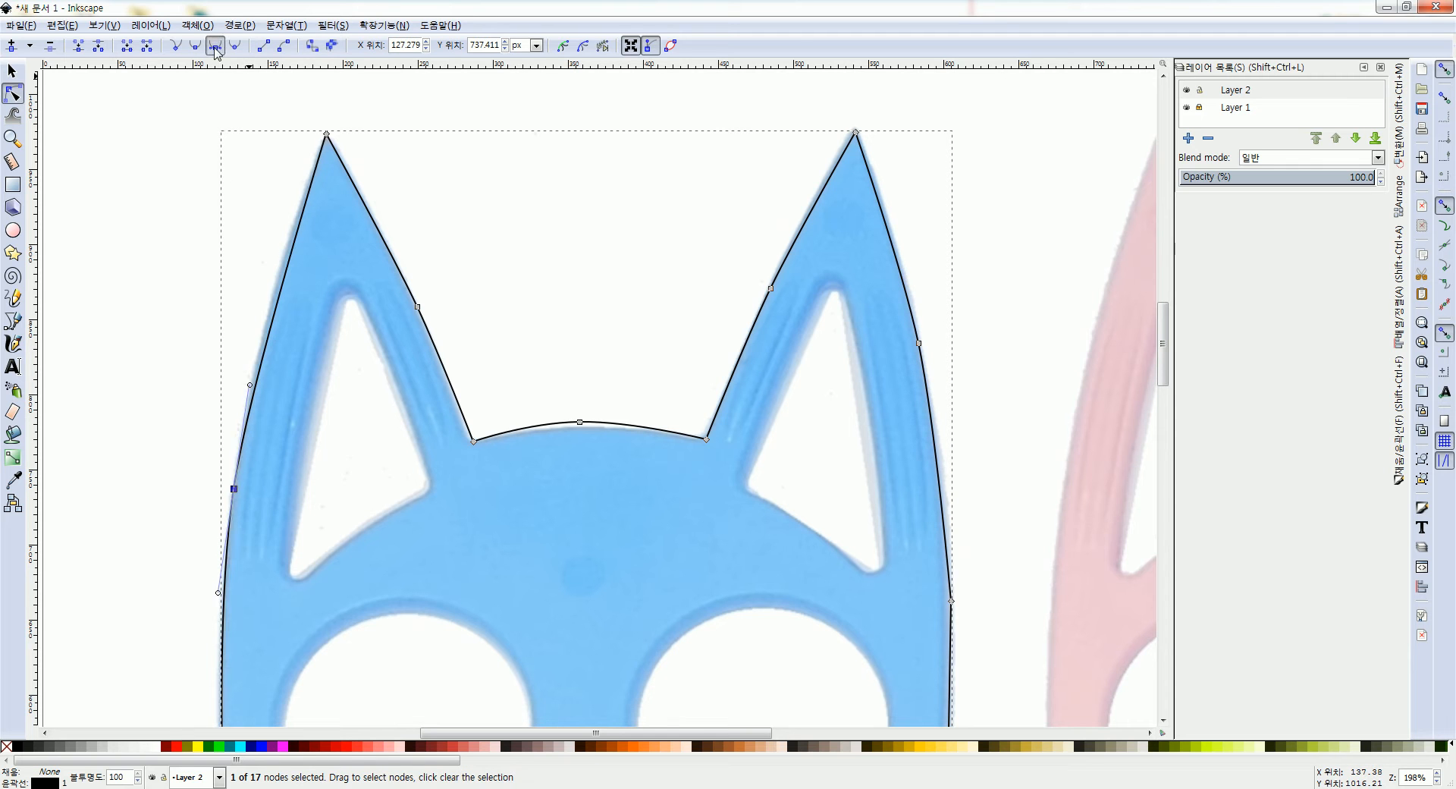
mouse_move(251, 386)
left_mouse_down()
mouse_move(256, 358)
mouse_move(250, 368)
left_mouse_up()
- Curve the outline's left cheek by making its two side nodes symmetric and nudging the upper one onto the reference edge
scroll(343, 472, "down", 10)
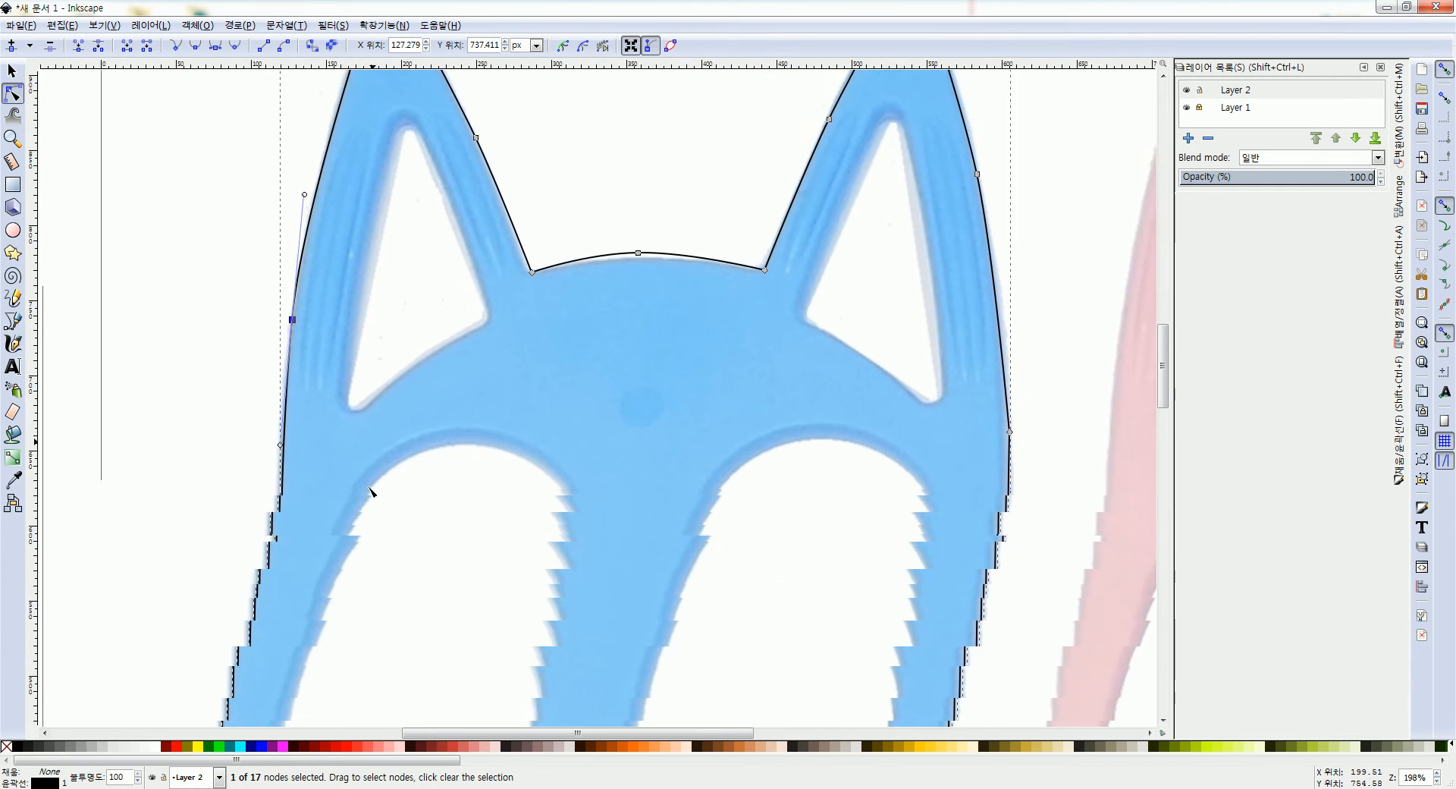
left_click(297, 322)
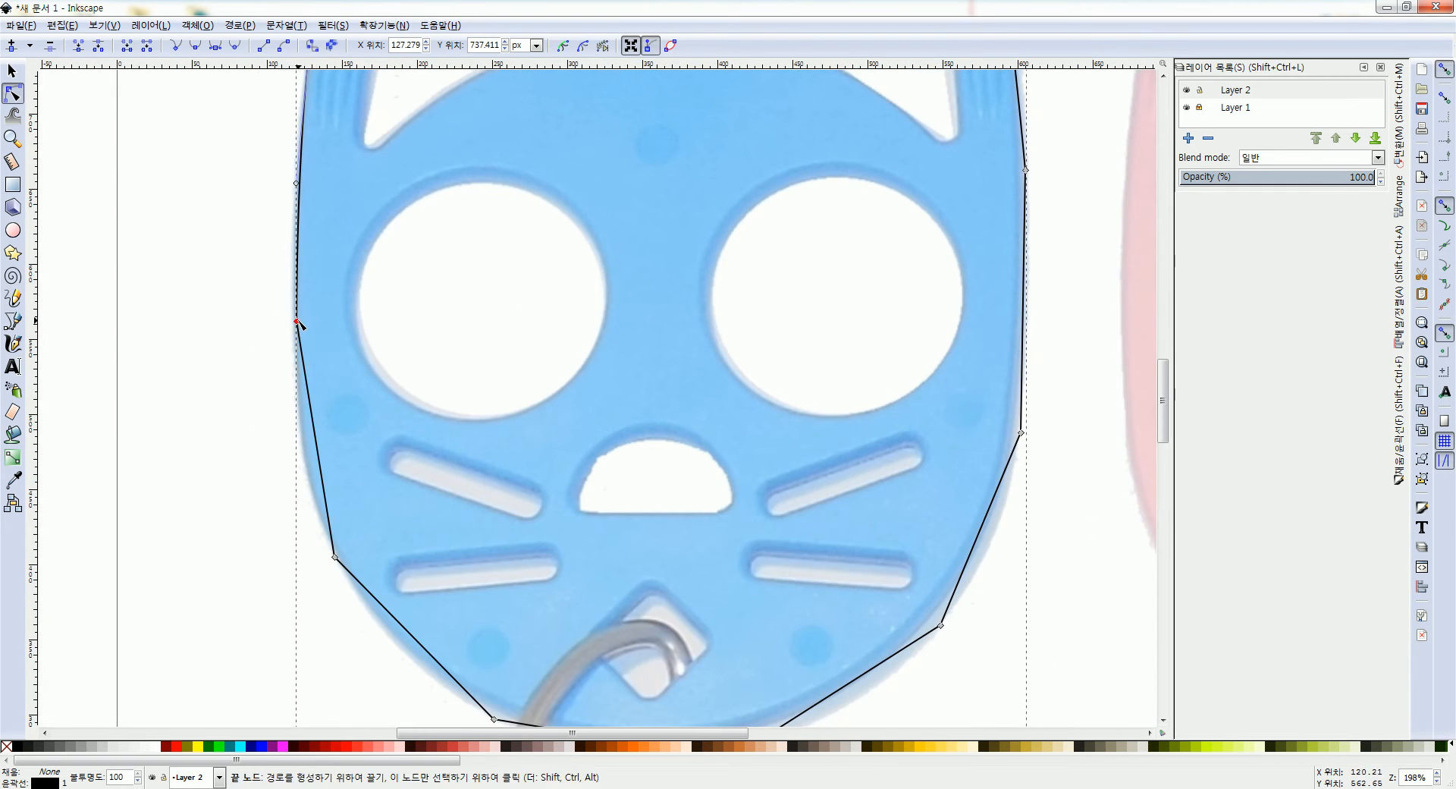
left_click(223, 49)
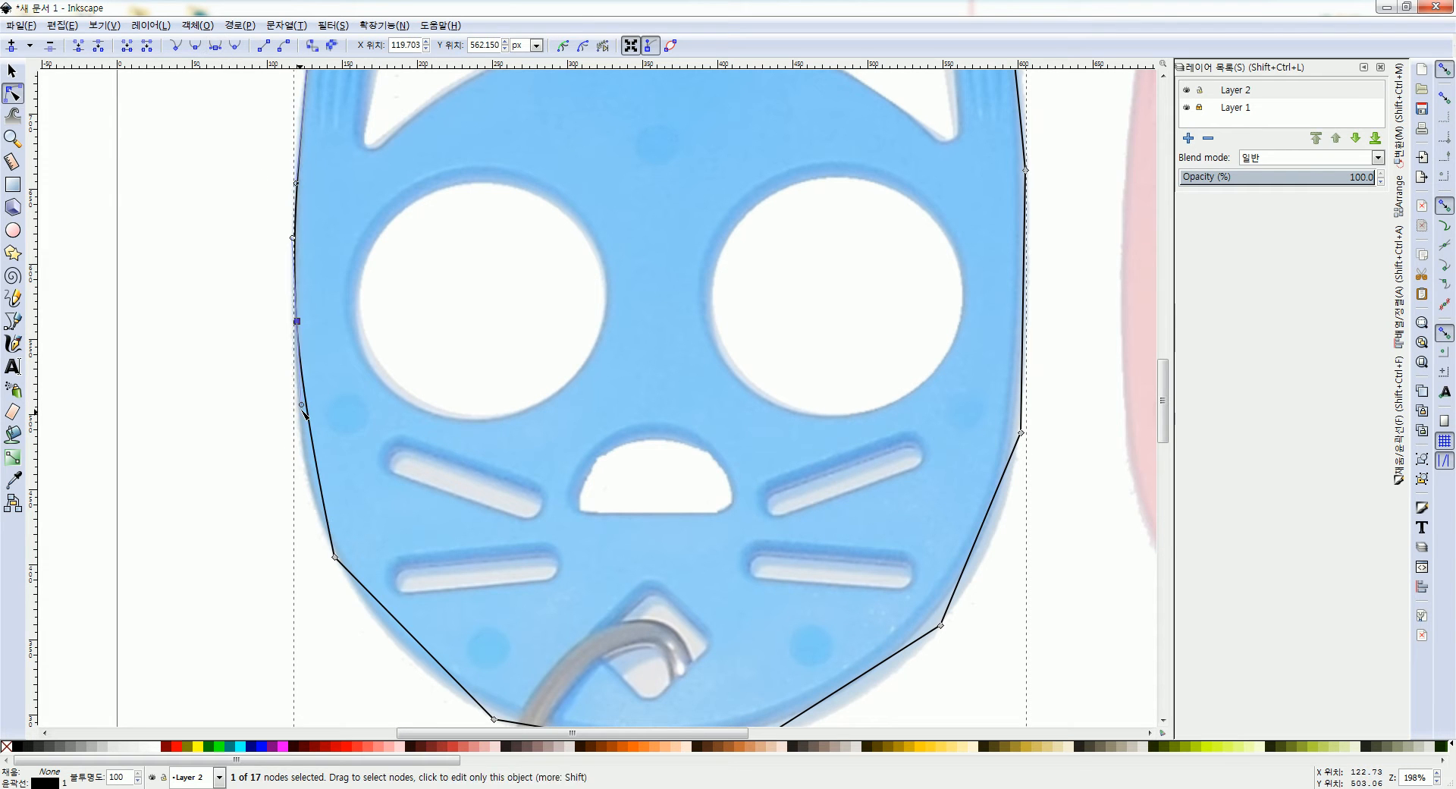
left_click_drag(296, 321, 294, 329)
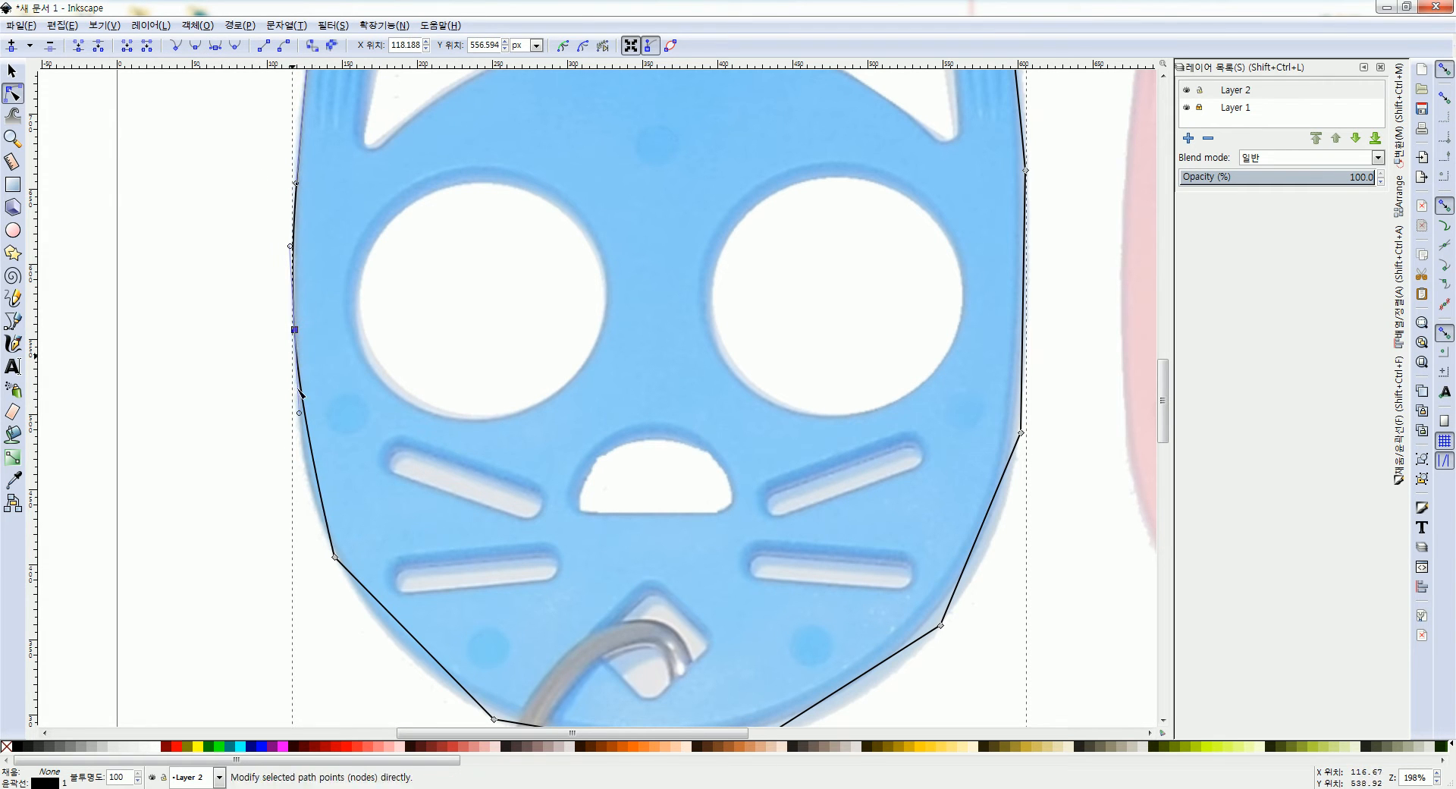
left_click(334, 559)
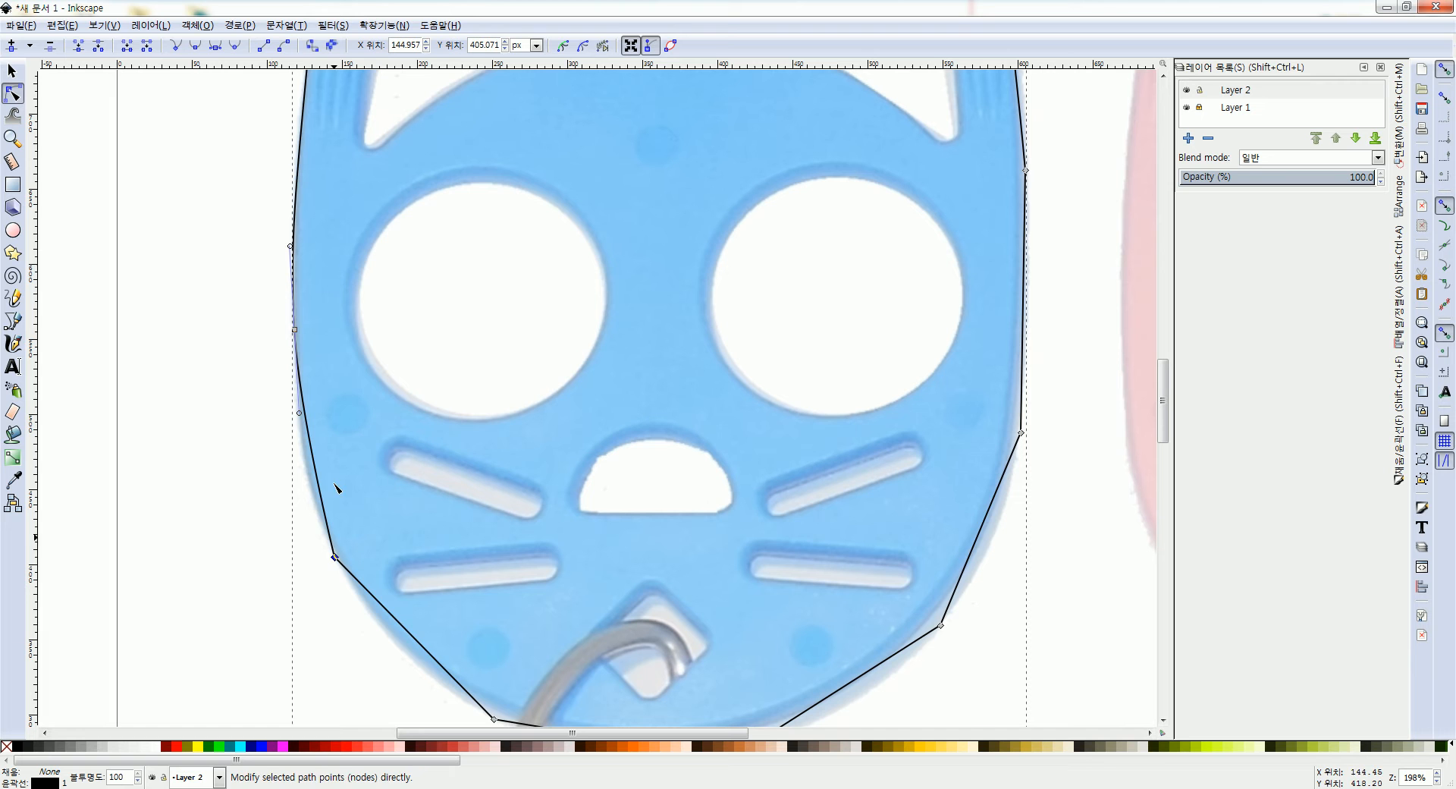
left_click(216, 46)
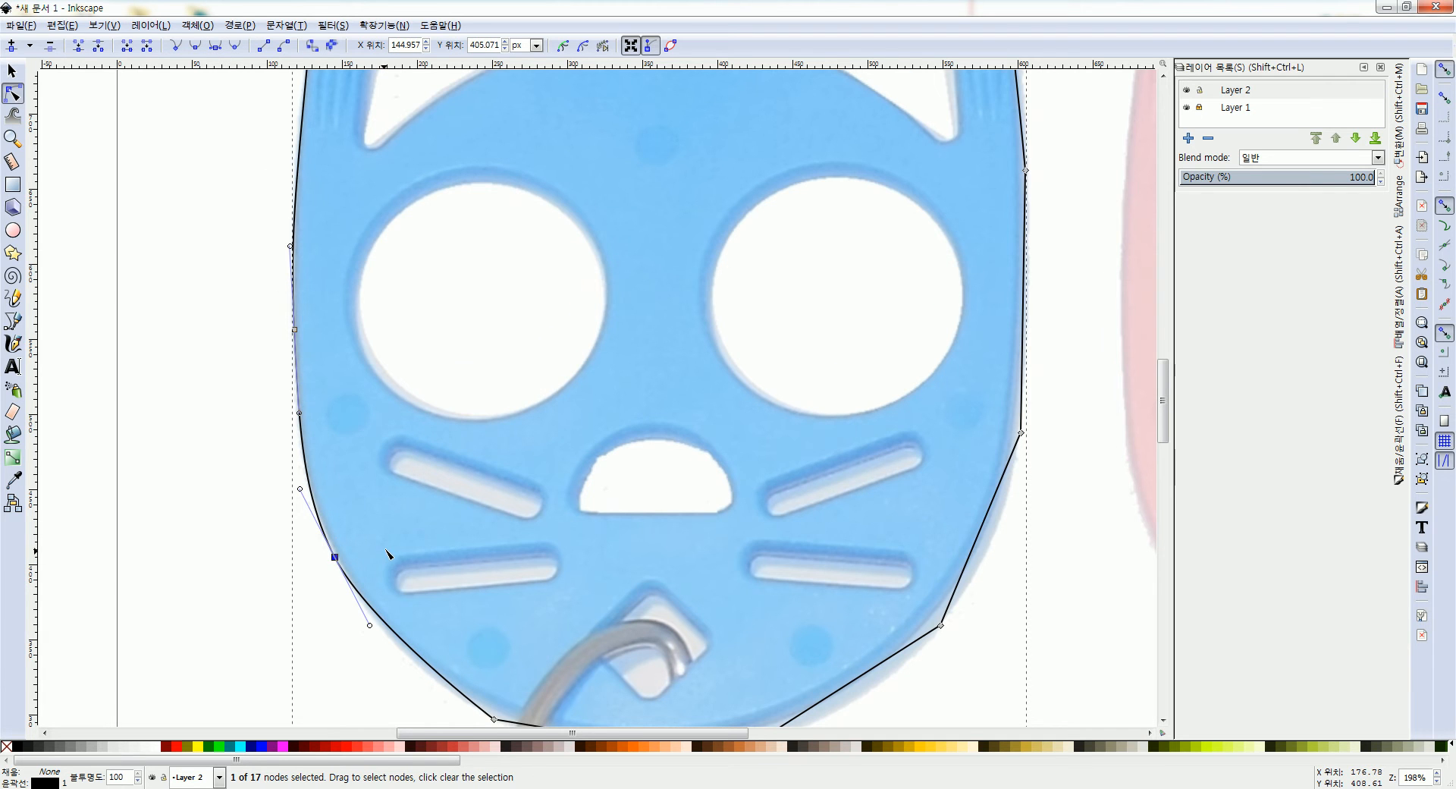
- Make the node left of the chin and the chin's center node symmetric, fitting their curves to the reference edge
left_click_drag(385, 551, 282, 352)
left_click(390, 520)
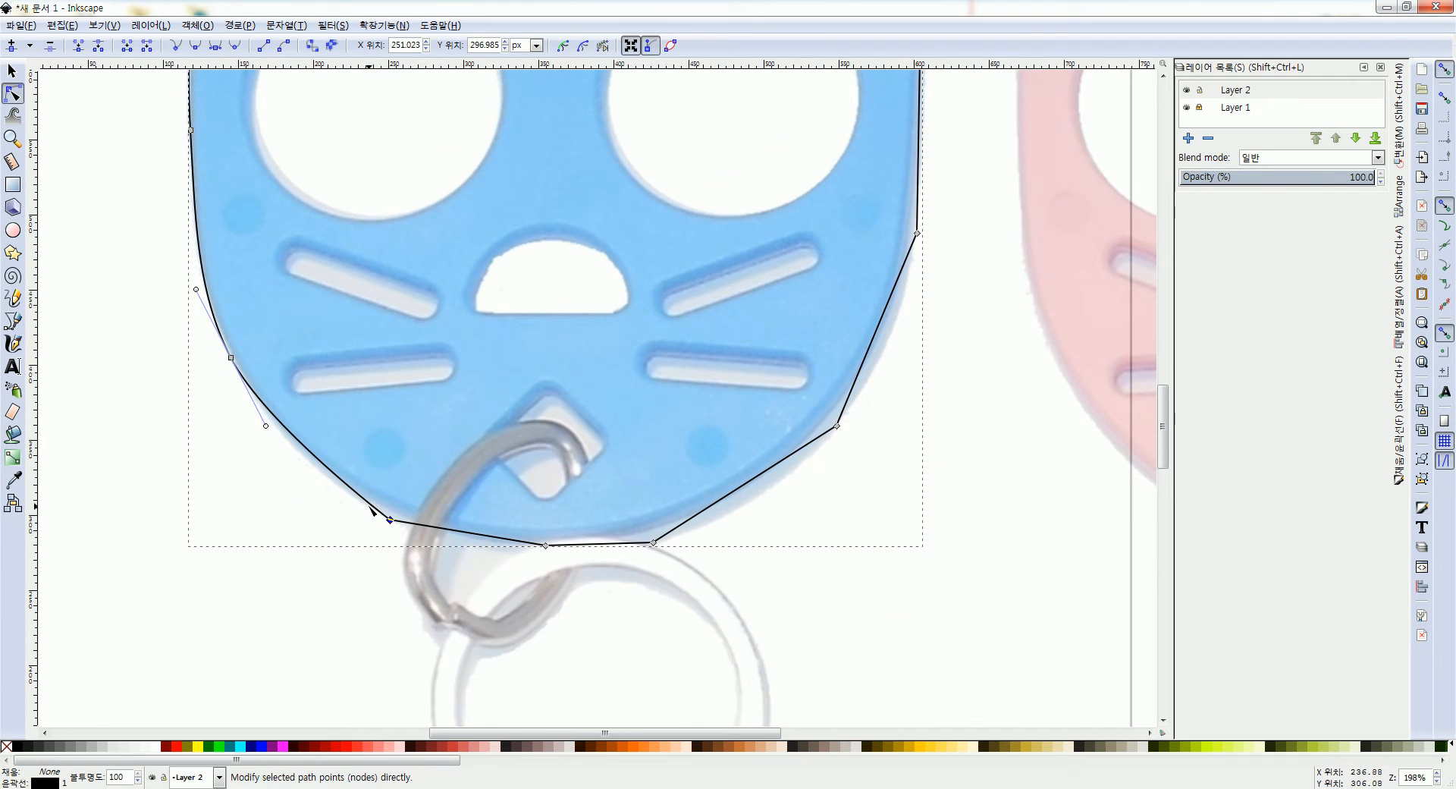
left_click(216, 45)
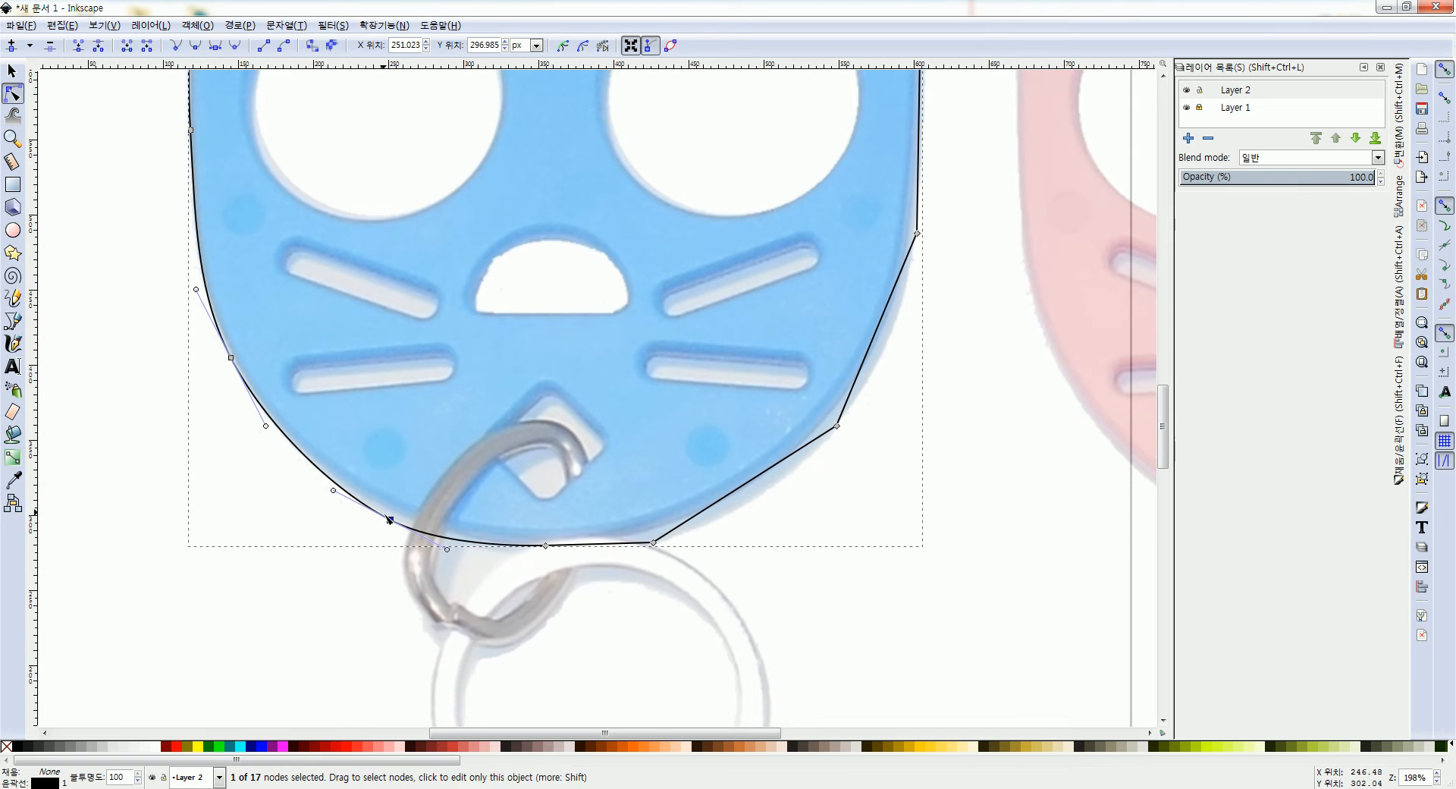
left_click_drag(389, 520, 389, 511)
left_click(546, 547)
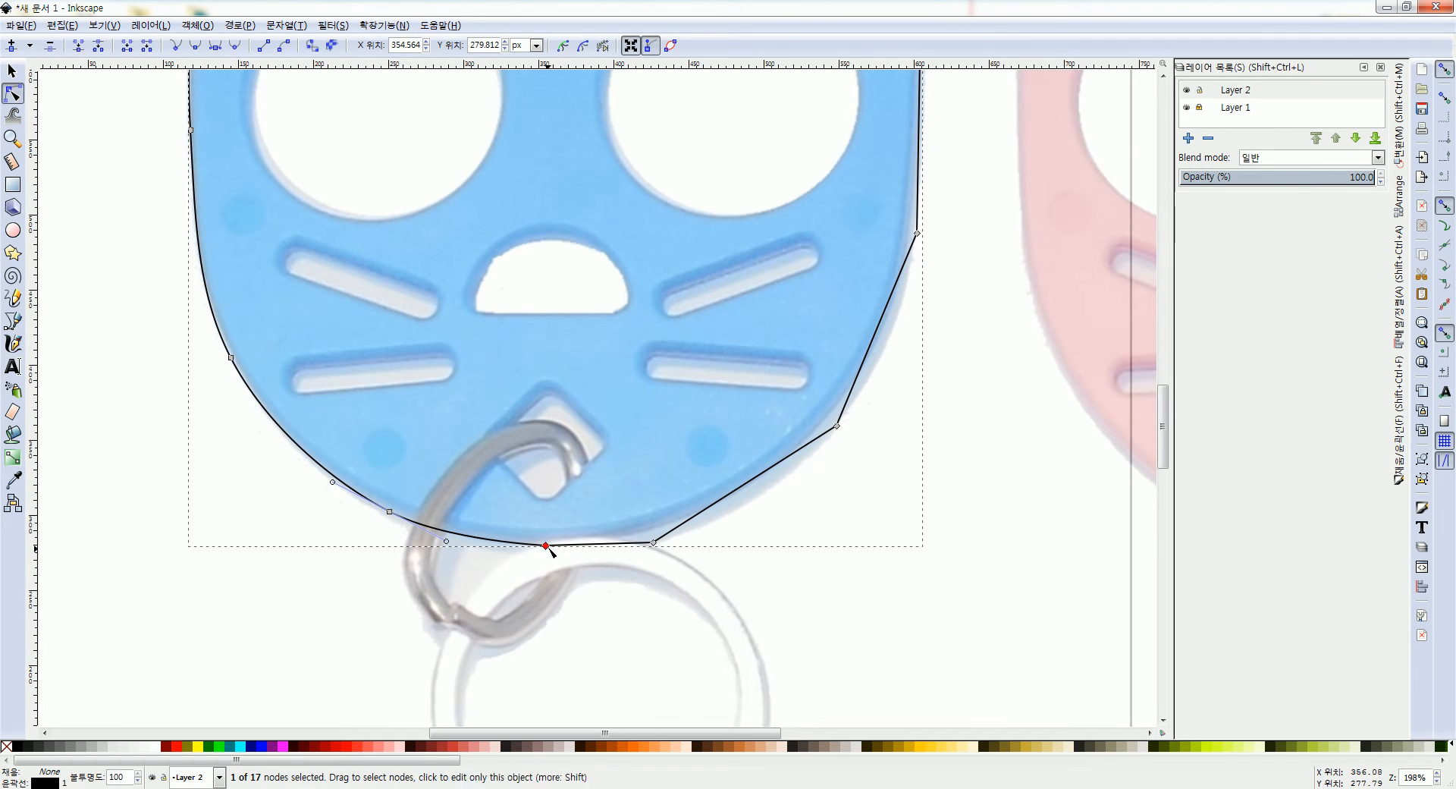
left_click(215, 45)
left_click_drag(590, 549, 591, 545)
- Make the two nodes along the jaw's lower right symmetric and reposition them and the chin's center node on the reference edge
left_click(653, 543)
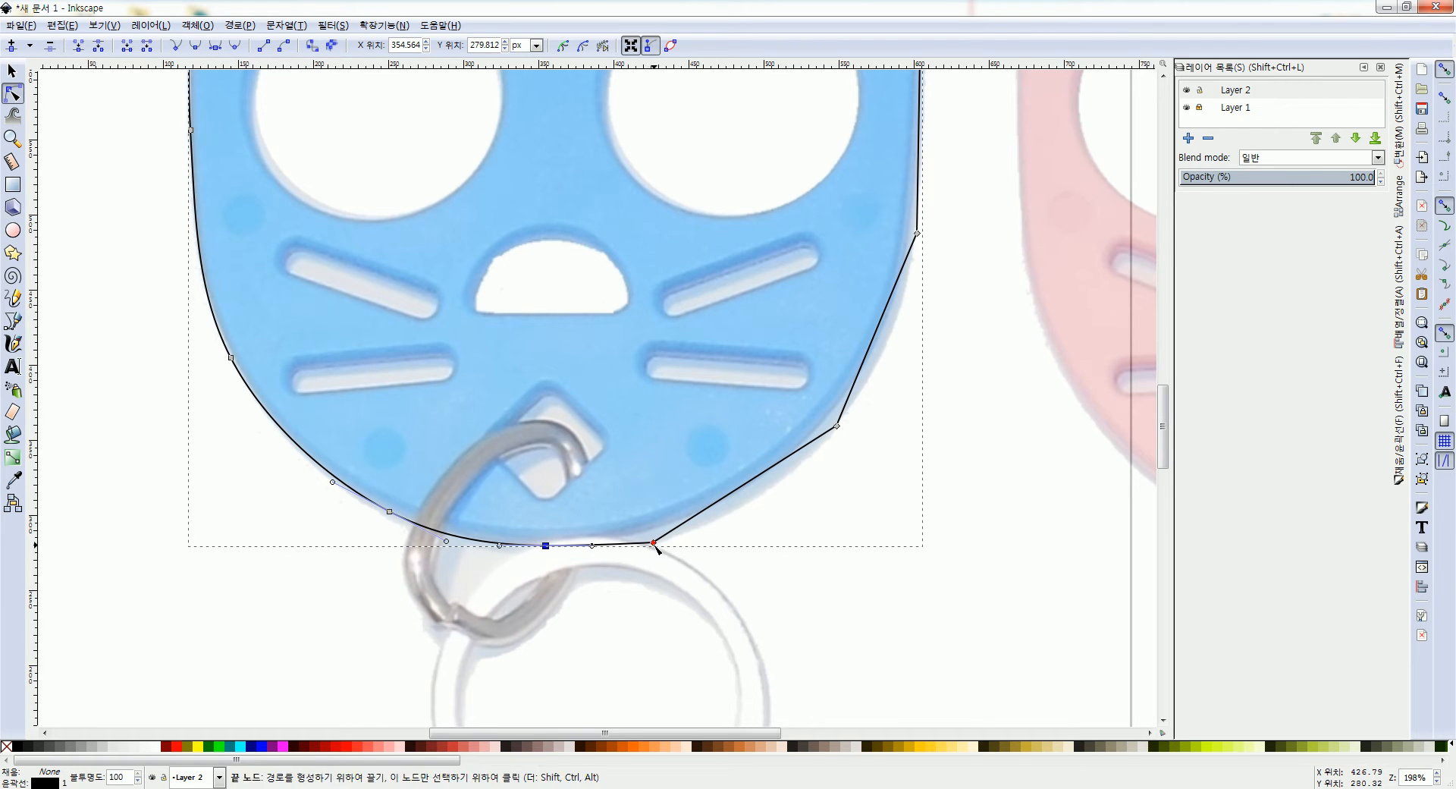
left_click(215, 46)
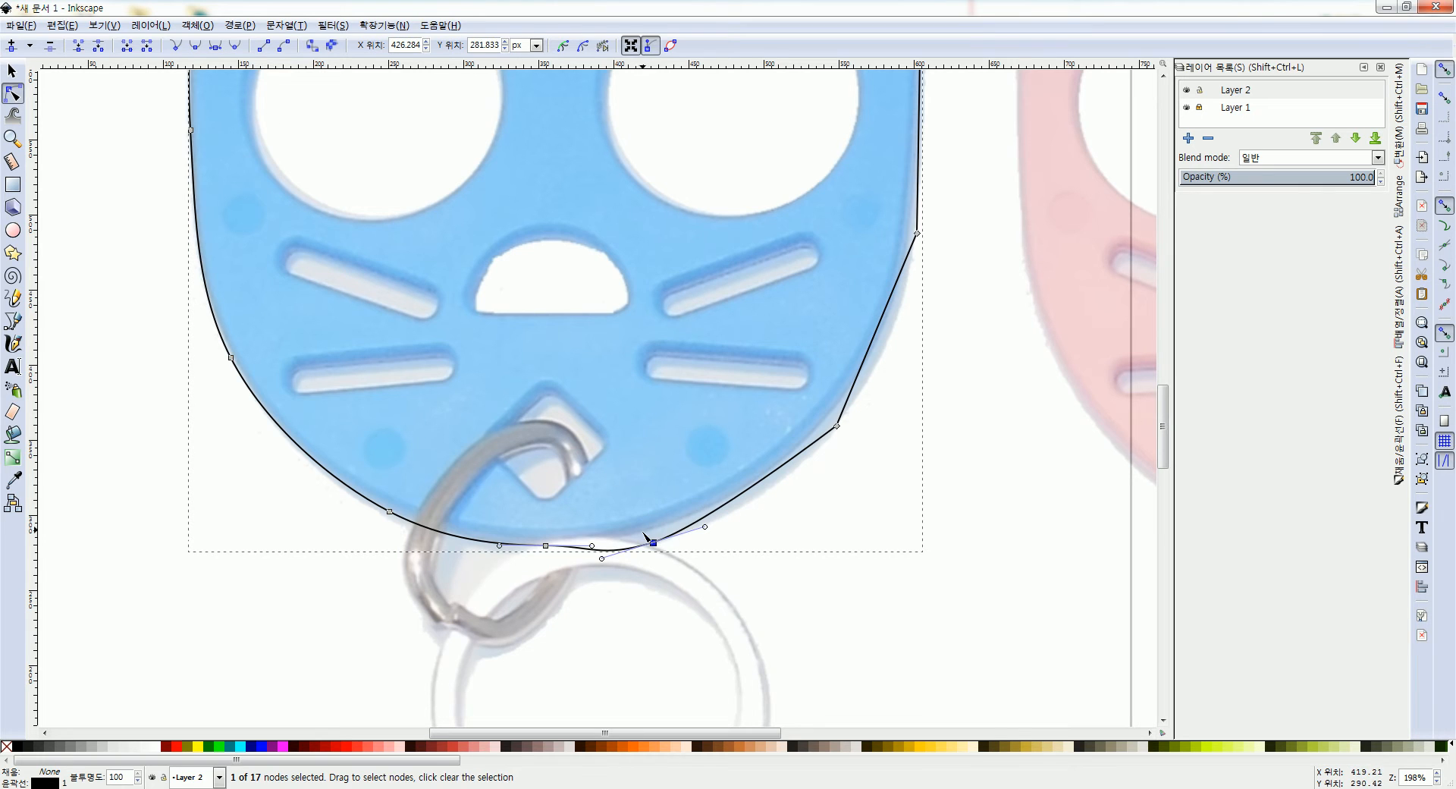
left_click_drag(653, 542, 673, 528)
left_click(837, 426)
left_click(216, 47)
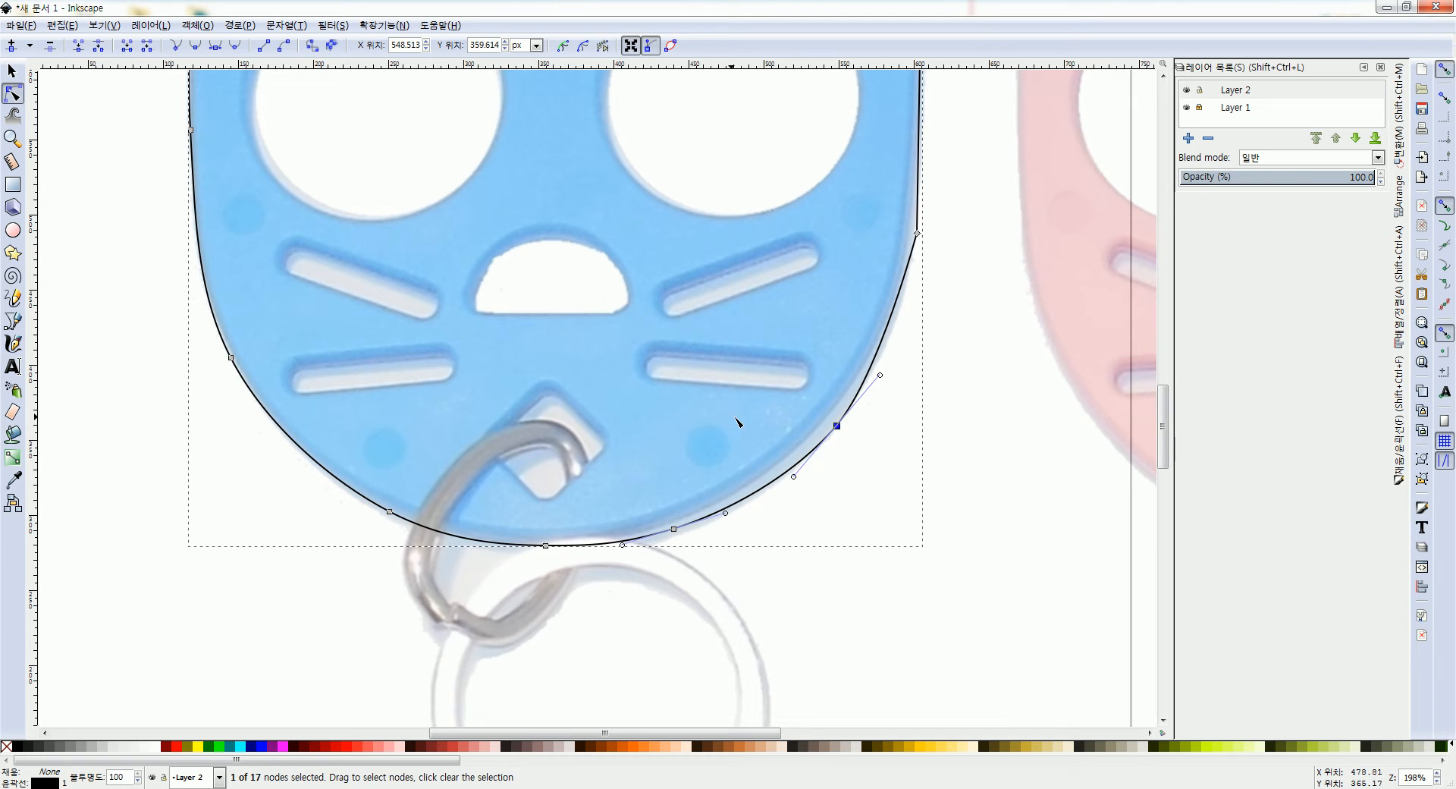
left_click_drag(837, 426, 840, 406)
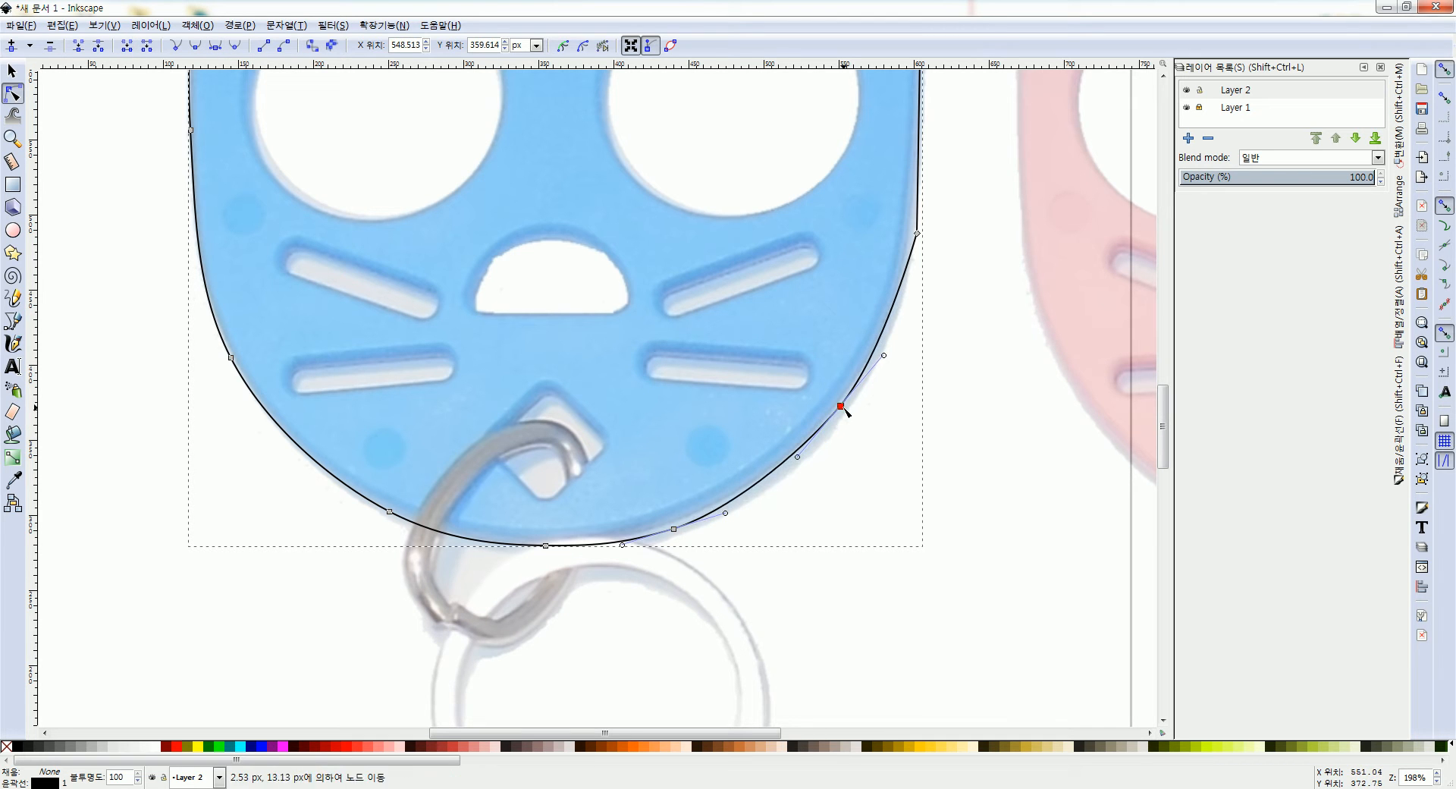
left_click_drag(673, 529, 677, 520)
left_click_drag(546, 546, 552, 541)
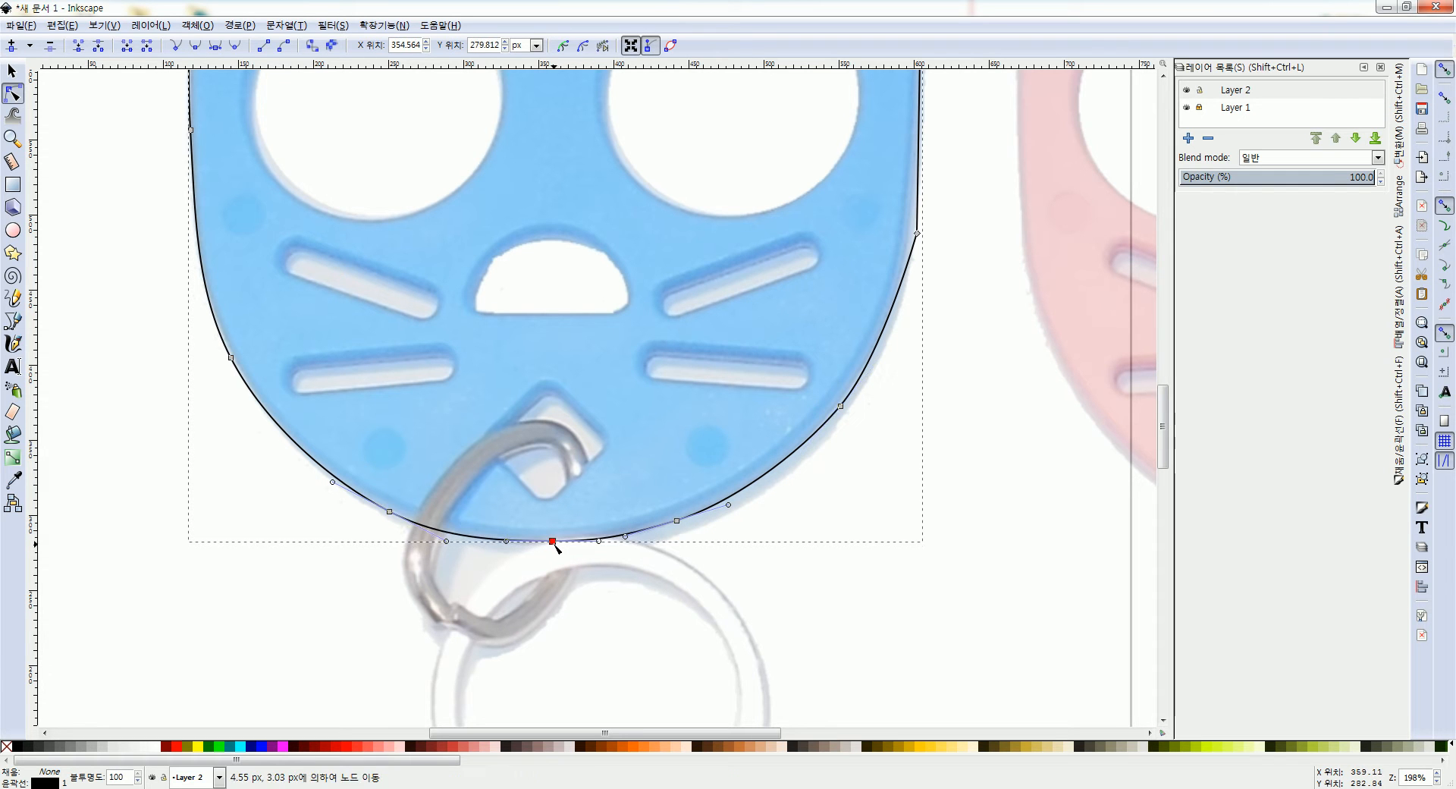
- Make the lower node on the head's right side symmetric and adjust its handle to follow the reference edge
scroll(847, 487, "up", 4)
scroll(847, 488, "right", 5)
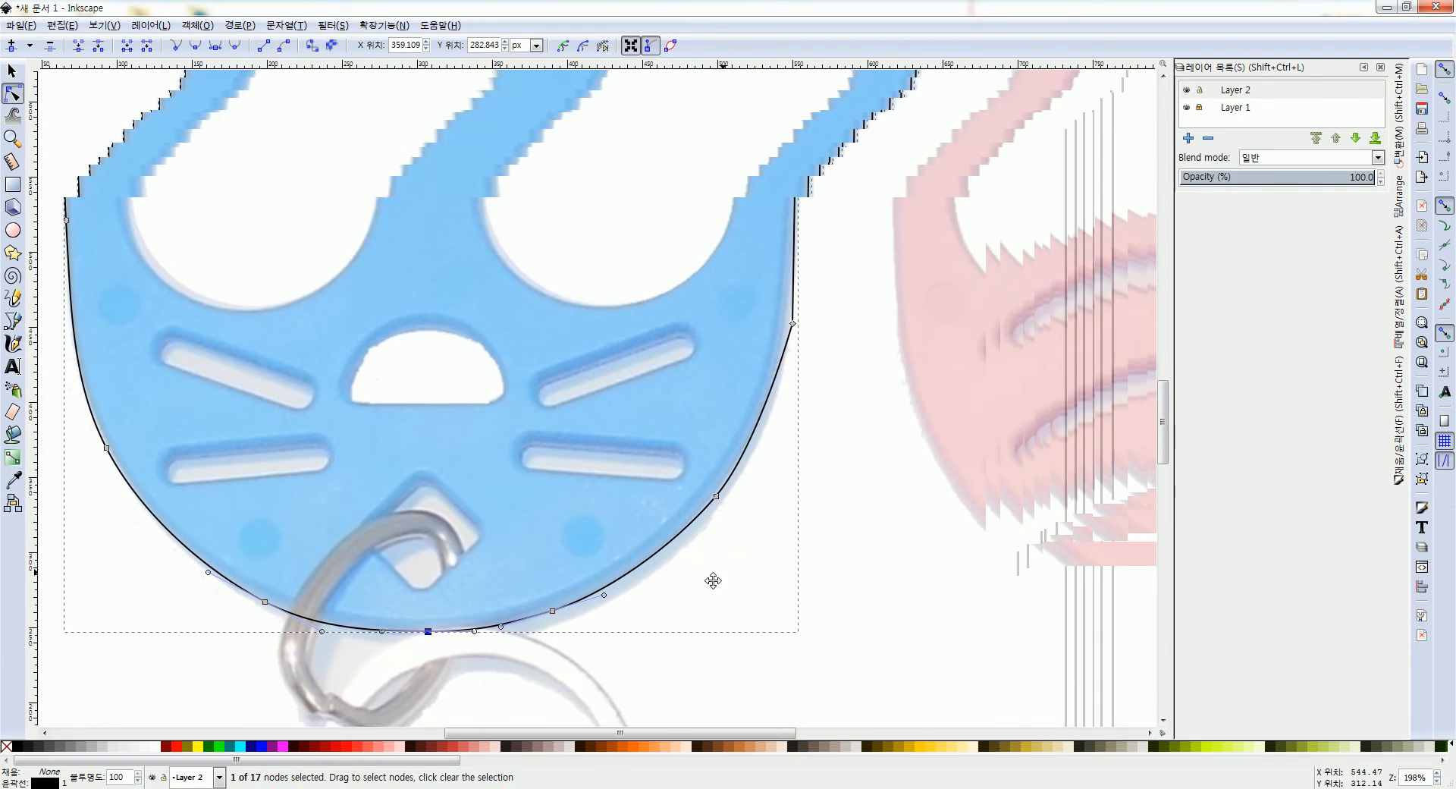
scroll(771, 500, "up", 2)
scroll(771, 500, "right", 1)
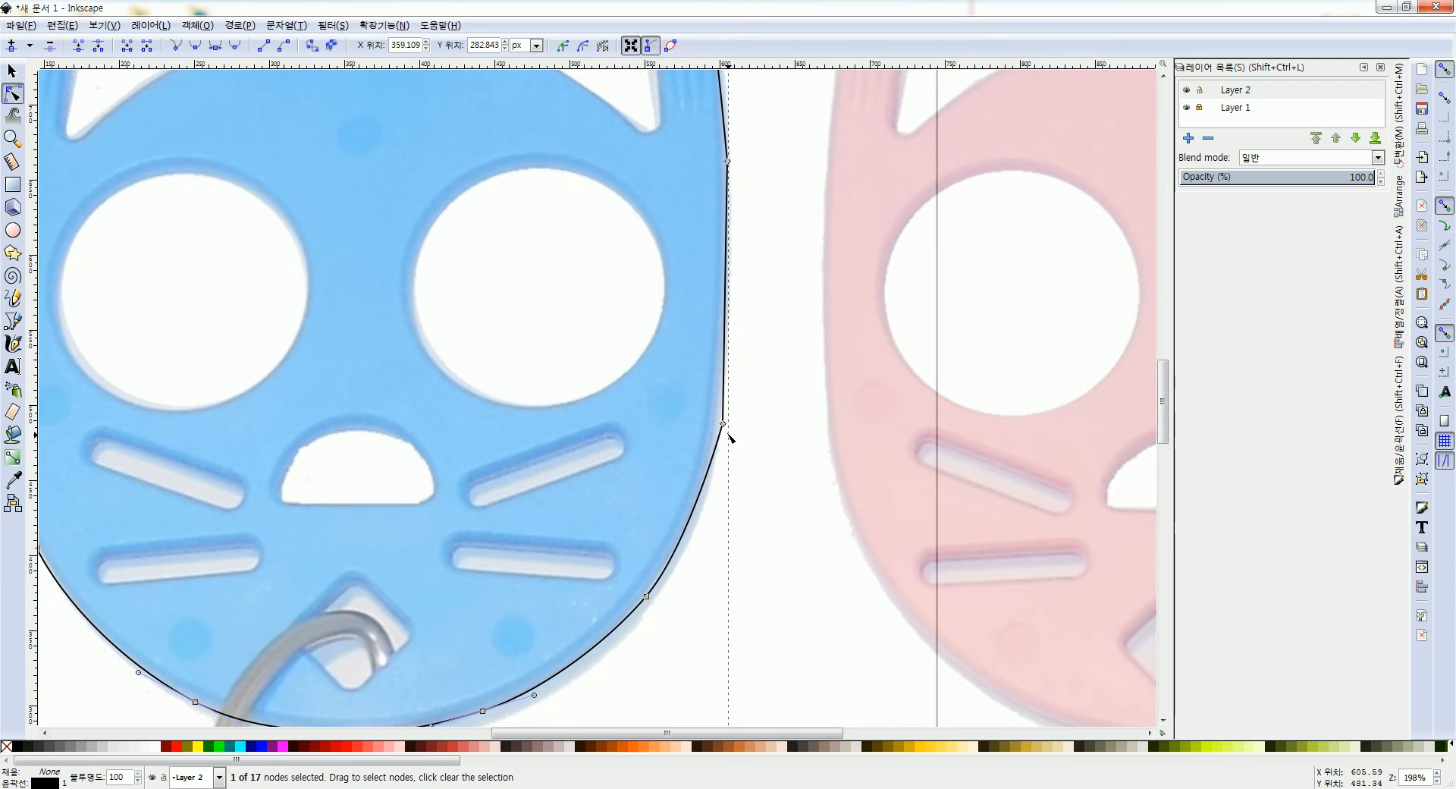
left_click(215, 45)
left_click_drag(739, 351, 733, 351)
scroll(731, 425, "down", 1)
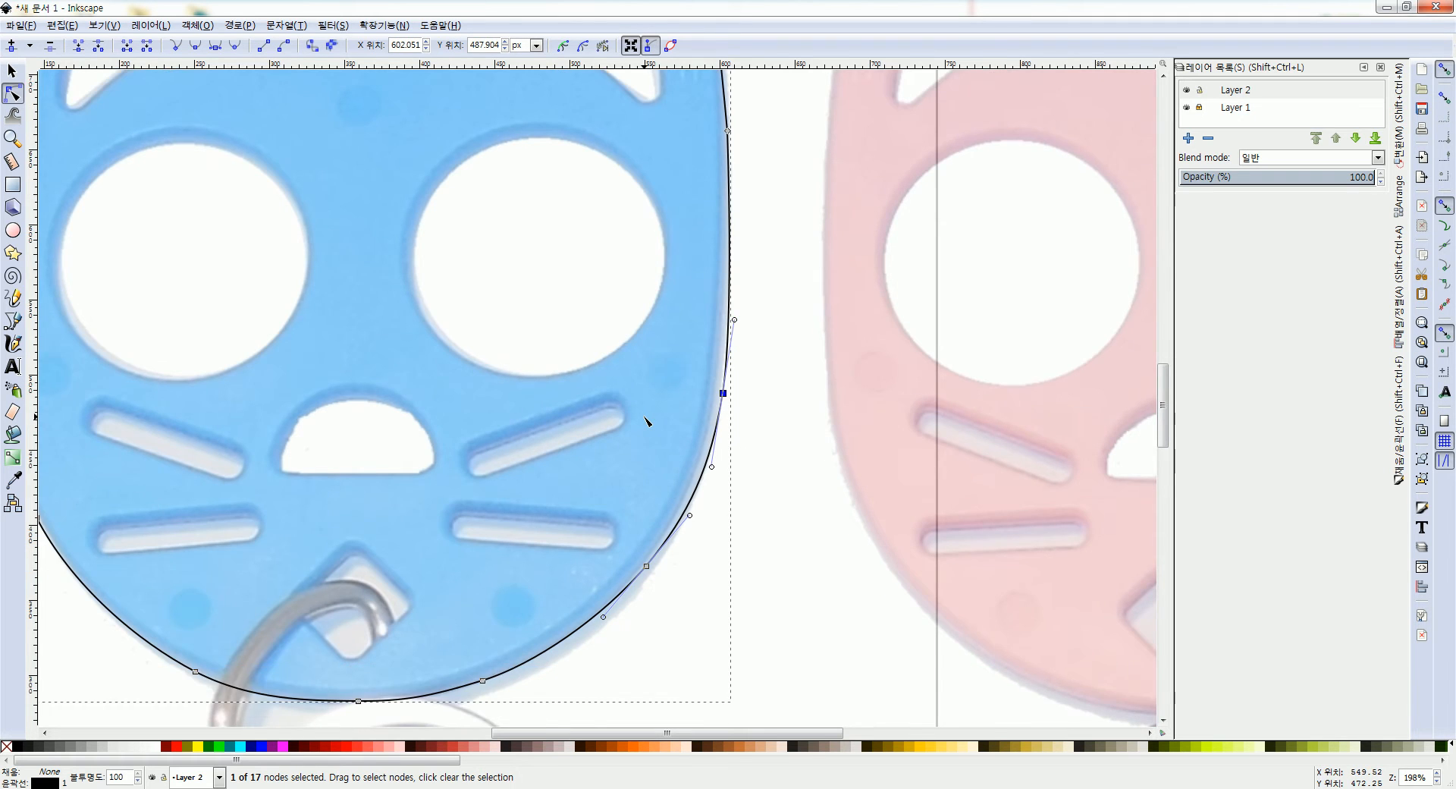
- Draw a circle from its center over the blue cat's right eye hole
scroll(641, 413, "down", 2, "ctrl")
scroll(579, 432, "left", 1)
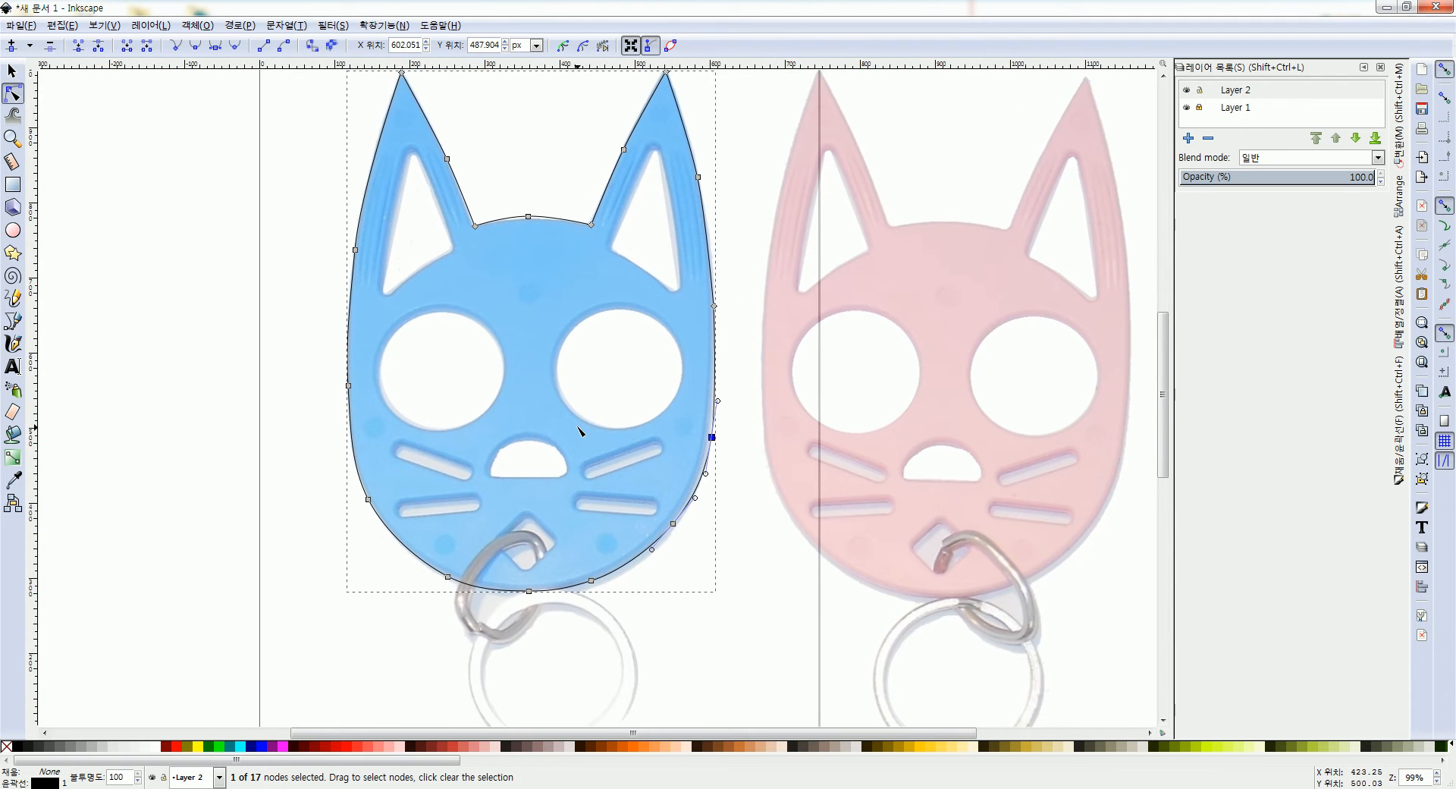
scroll(579, 425, "up", 2)
scroll(595, 439, "up", 2)
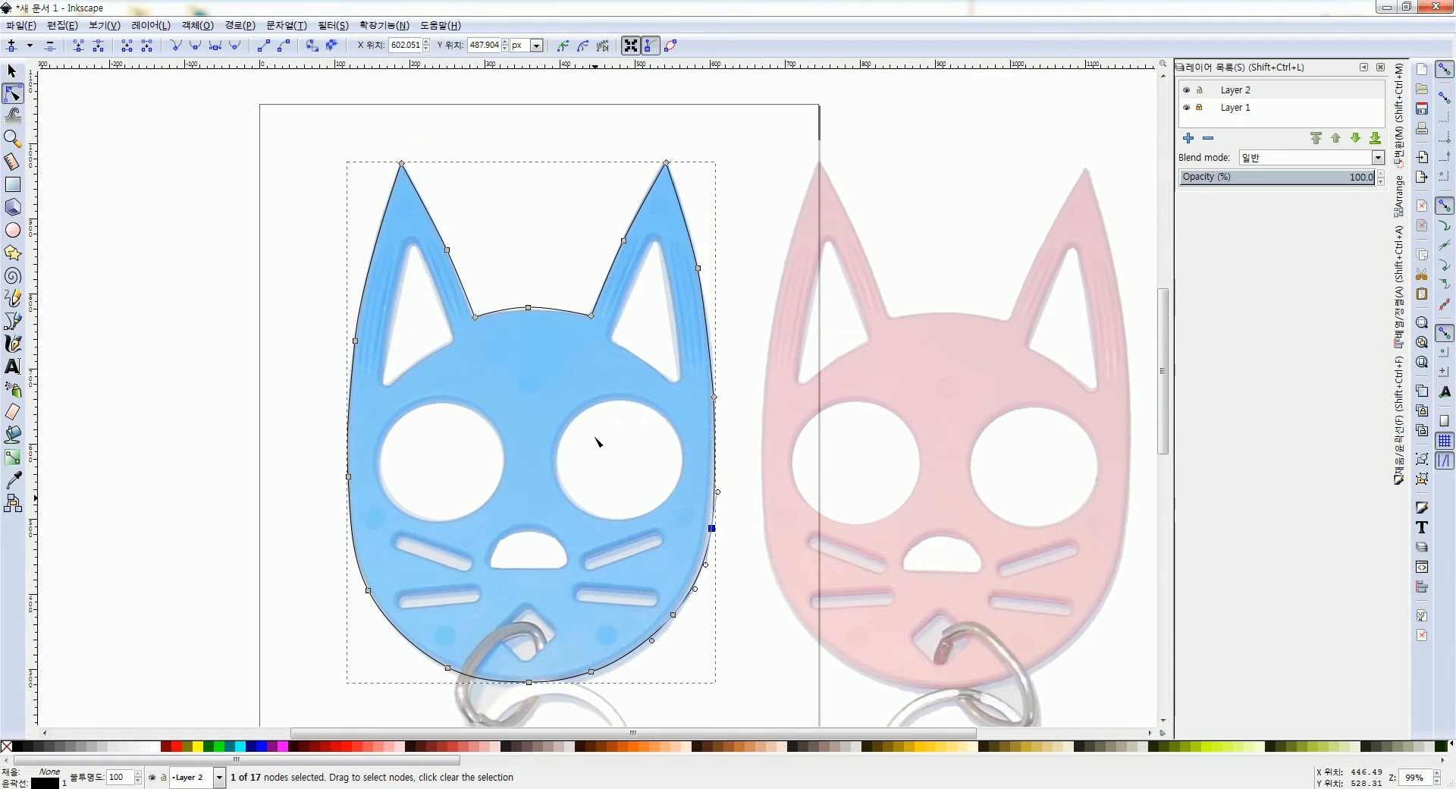
scroll(597, 440, "up", 2, "ctrl")
left_click_drag(596, 437, 612, 330)
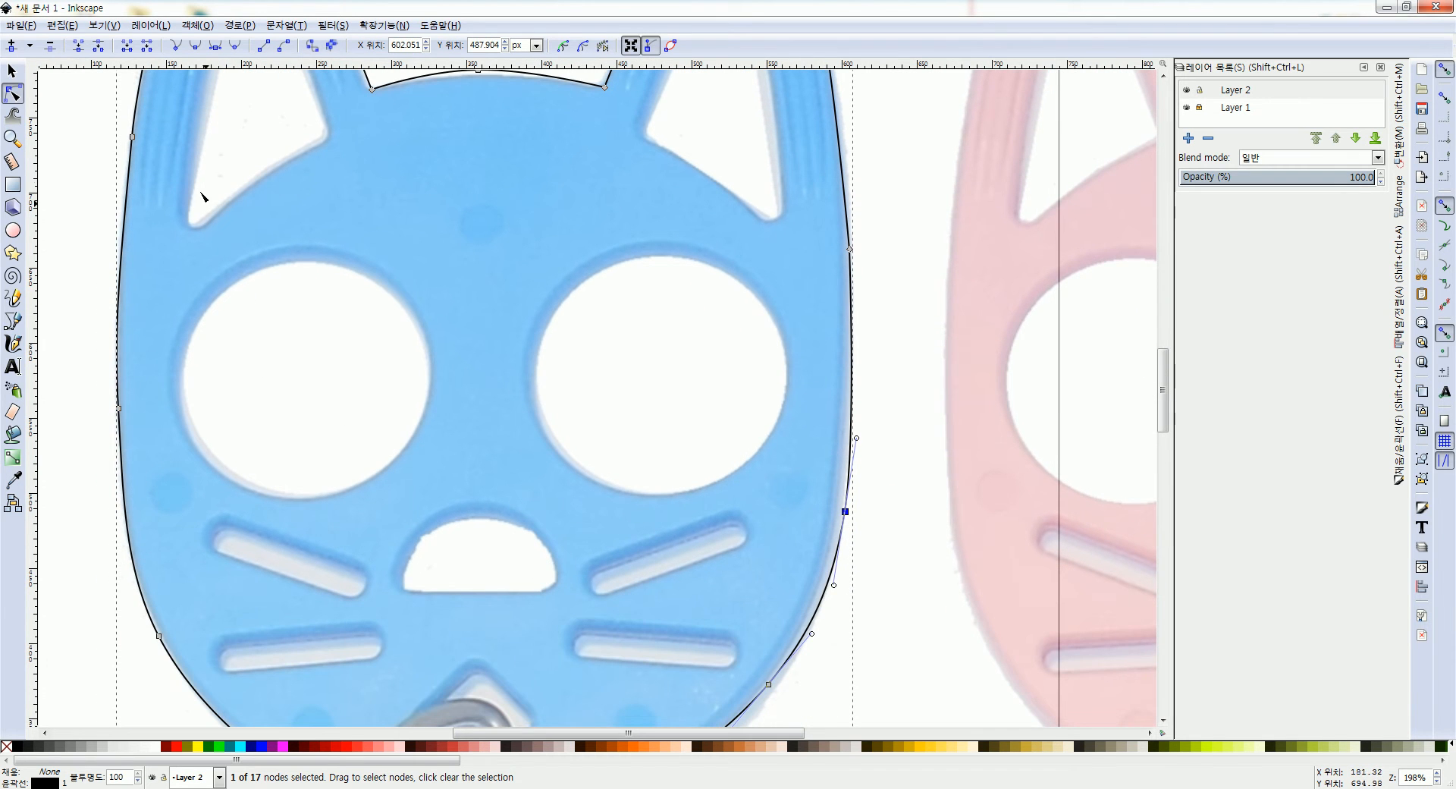
left_click(13, 230)
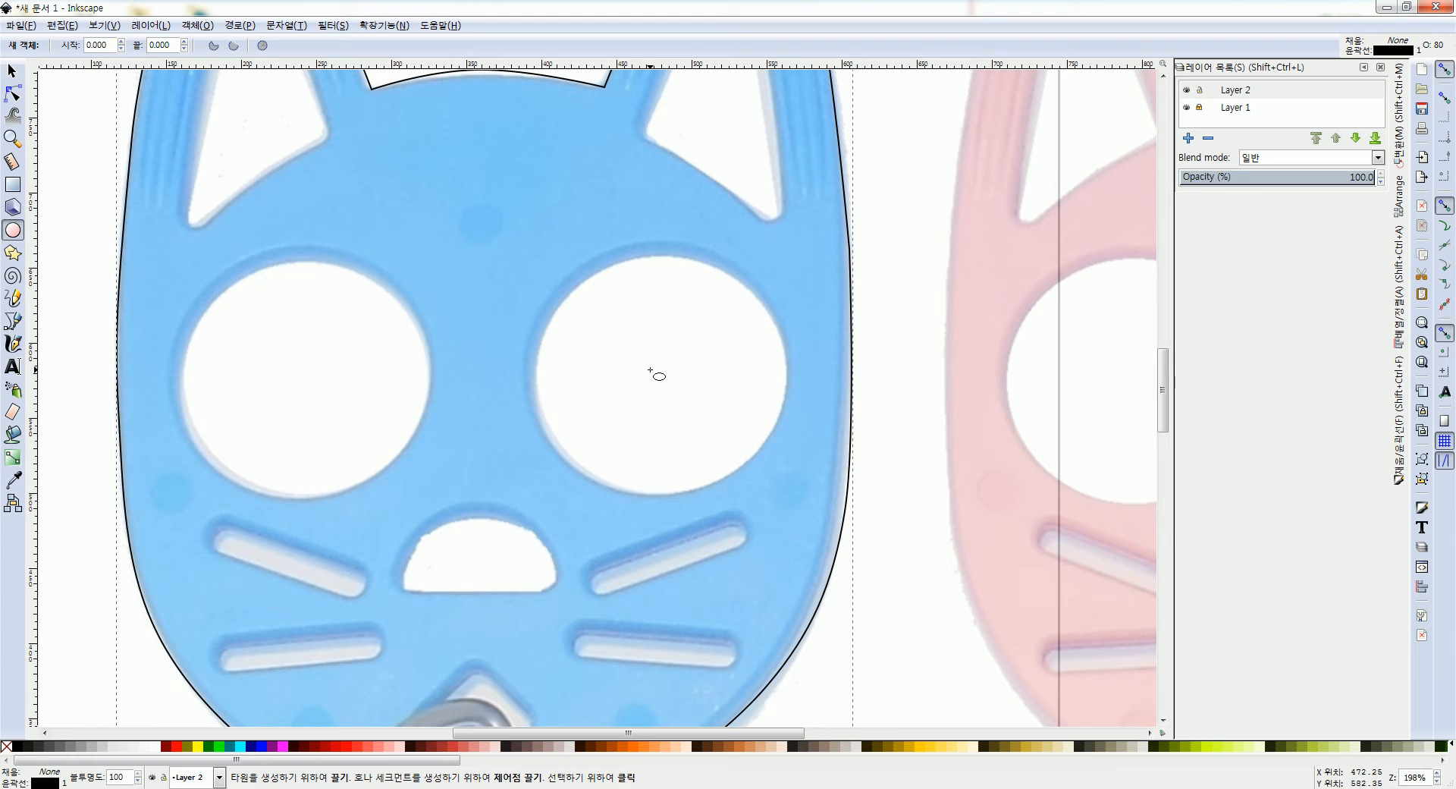
key("shift")
left_click_drag(656, 365, 782, 491)
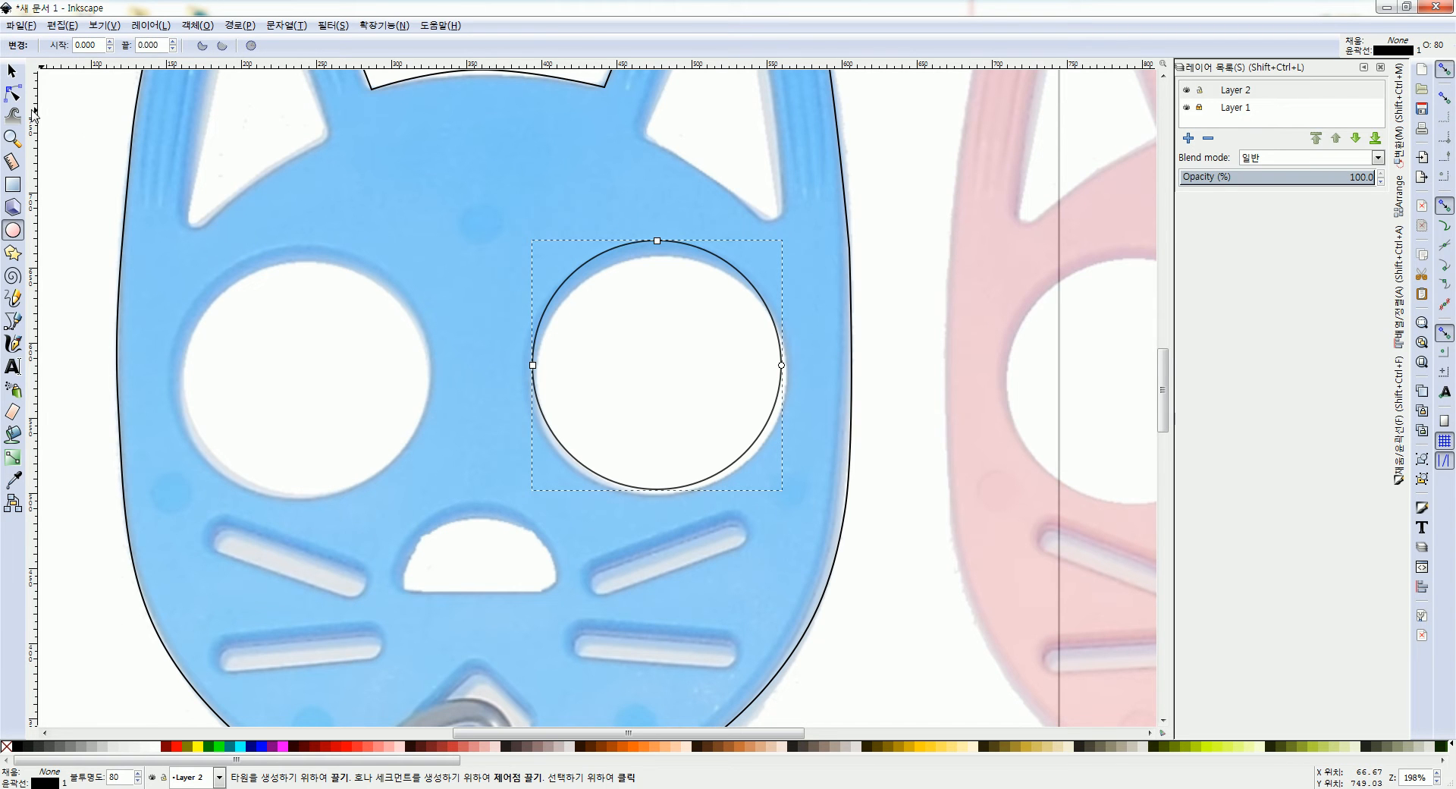
- Resize the circle to about 170.7 by 163.1 px so it fits the blue cat's right eye hole
left_click(13, 72)
left_click_drag(661, 244, 667, 255)
left_click_drag(661, 499, 663, 504)
left_click_drag(788, 373, 799, 381)
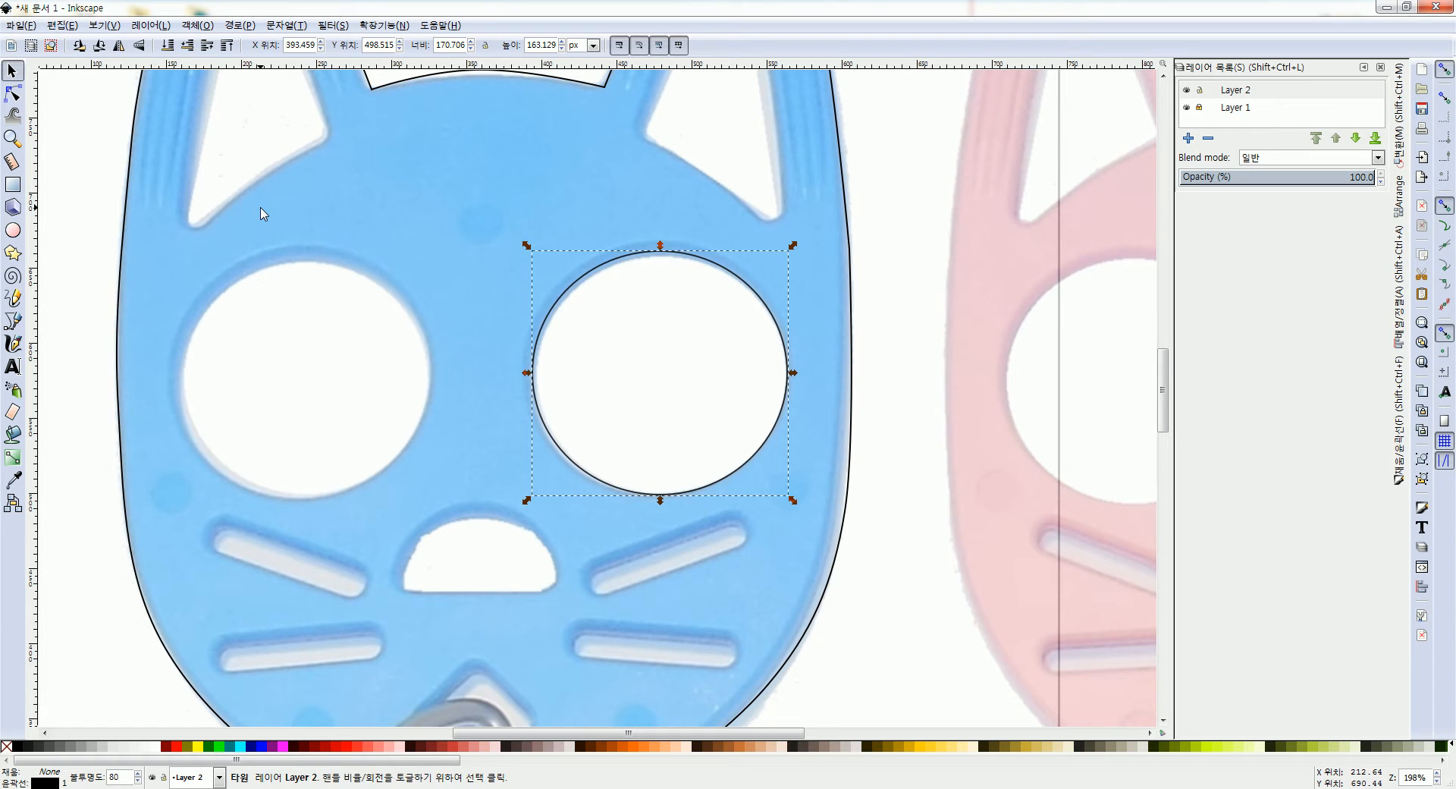
- Paste a copy of the eye circle in place and move it horizontally over the left eye hole
left_click(62, 25)
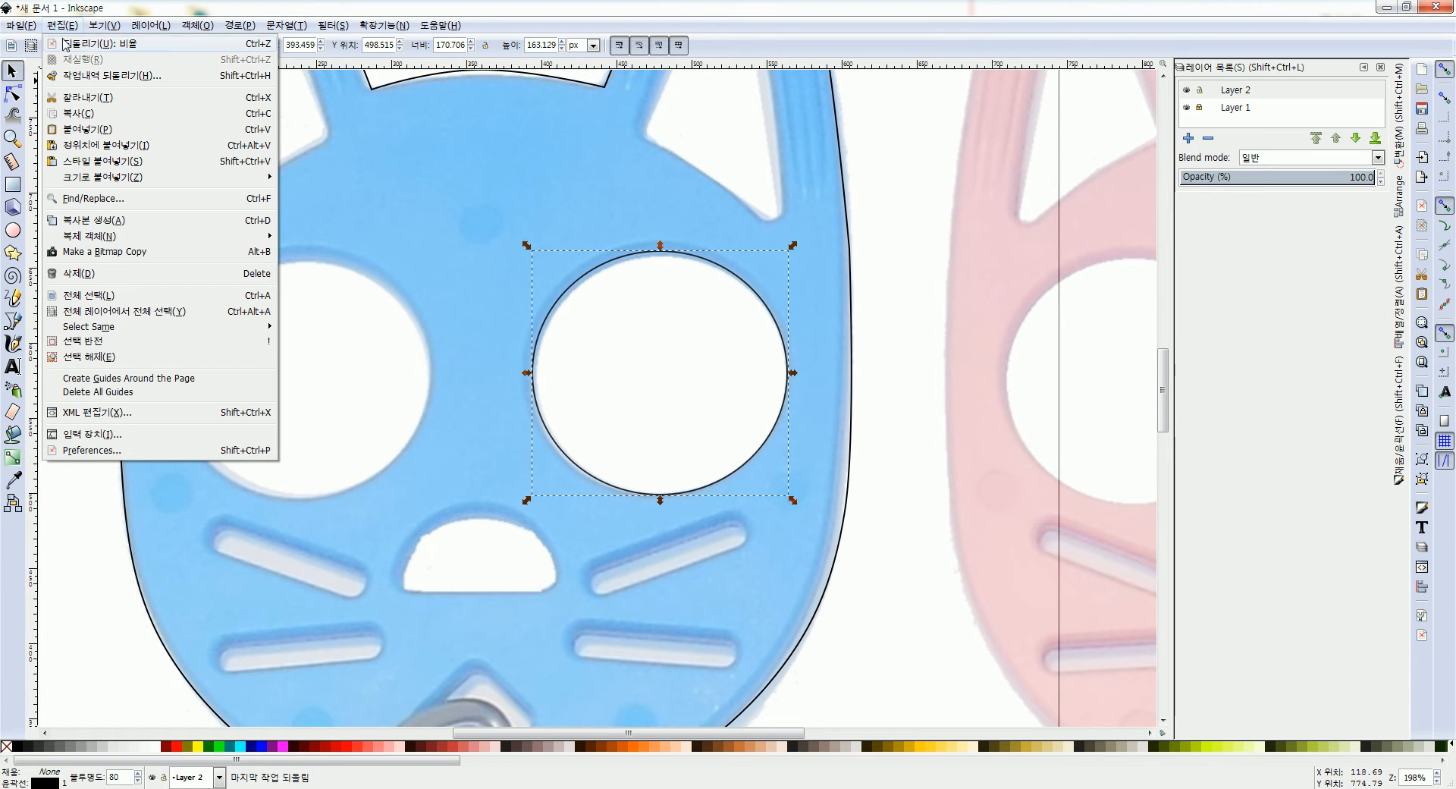
left_click(93, 150)
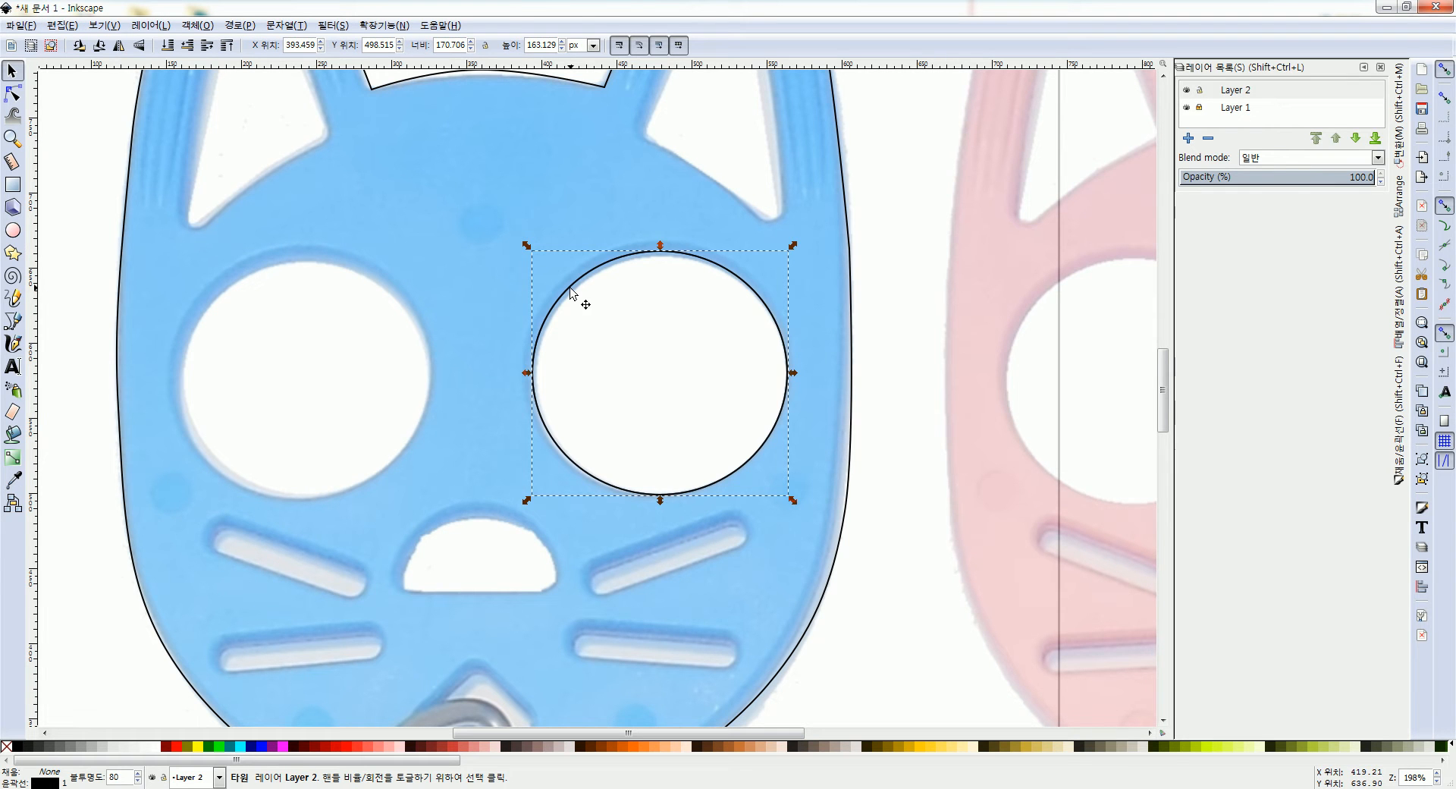
left_click_drag(570, 288, 210, 276)
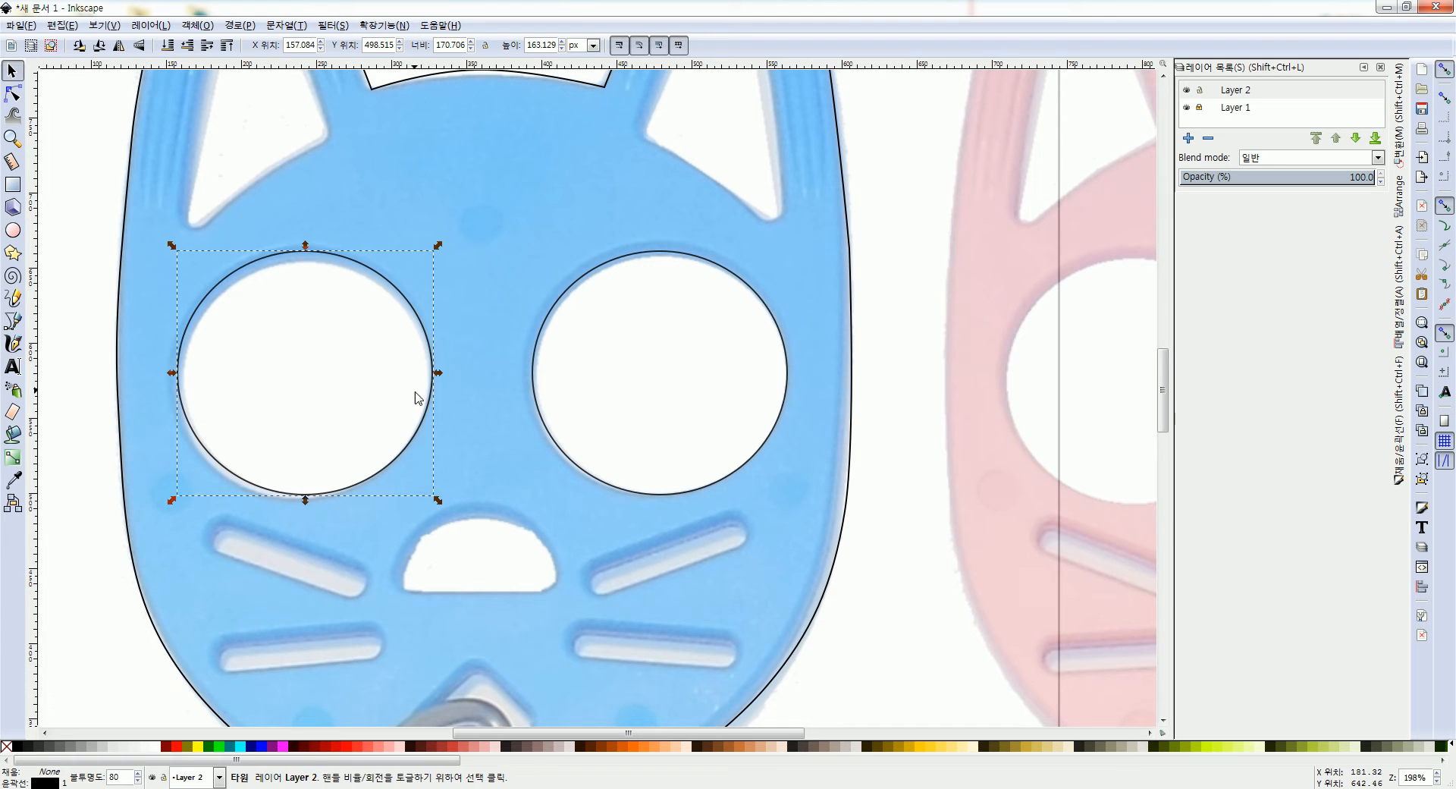
left_click(468, 450)
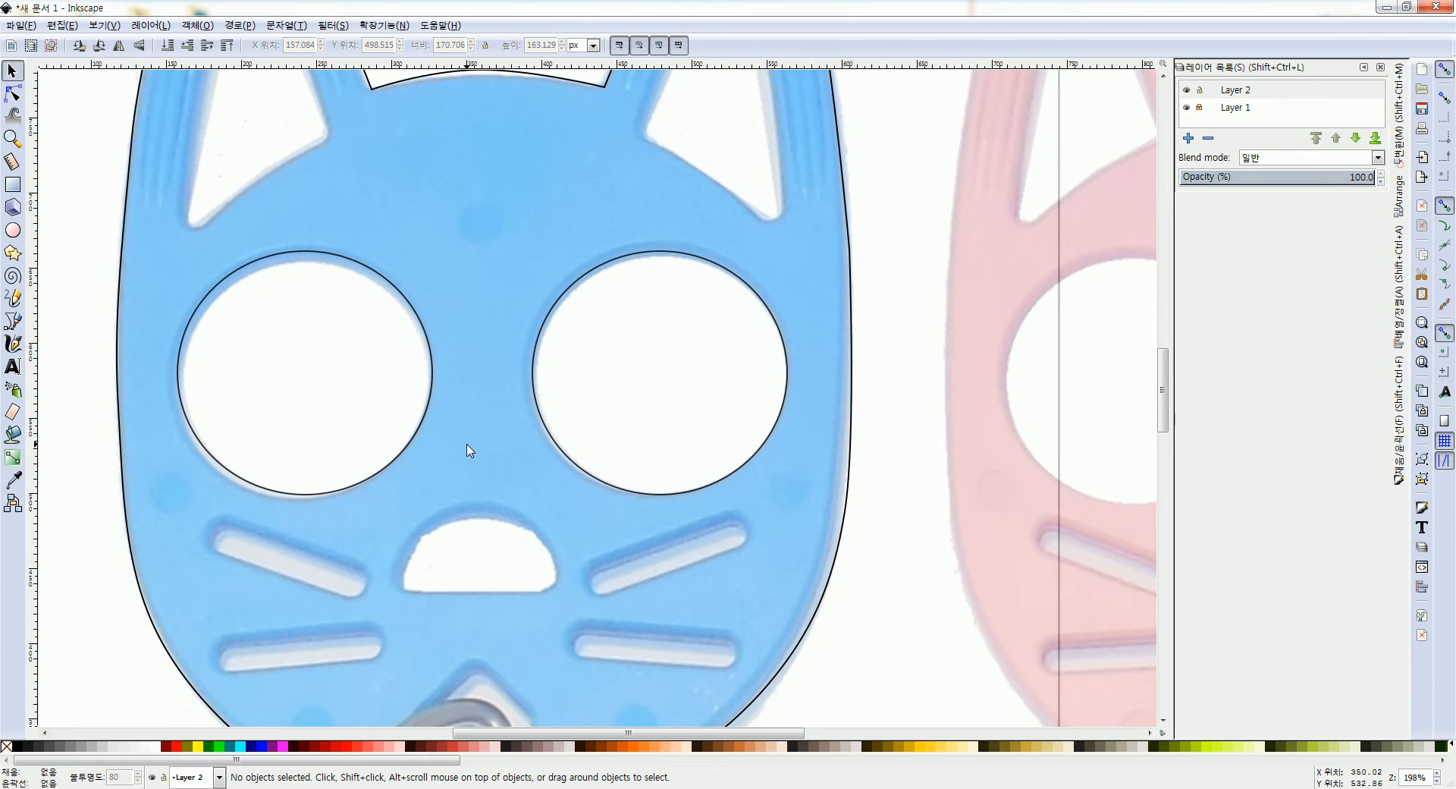
- Draw a closed five-node straight-line path around the semicircular nose hole
scroll(478, 341, "down", 4)
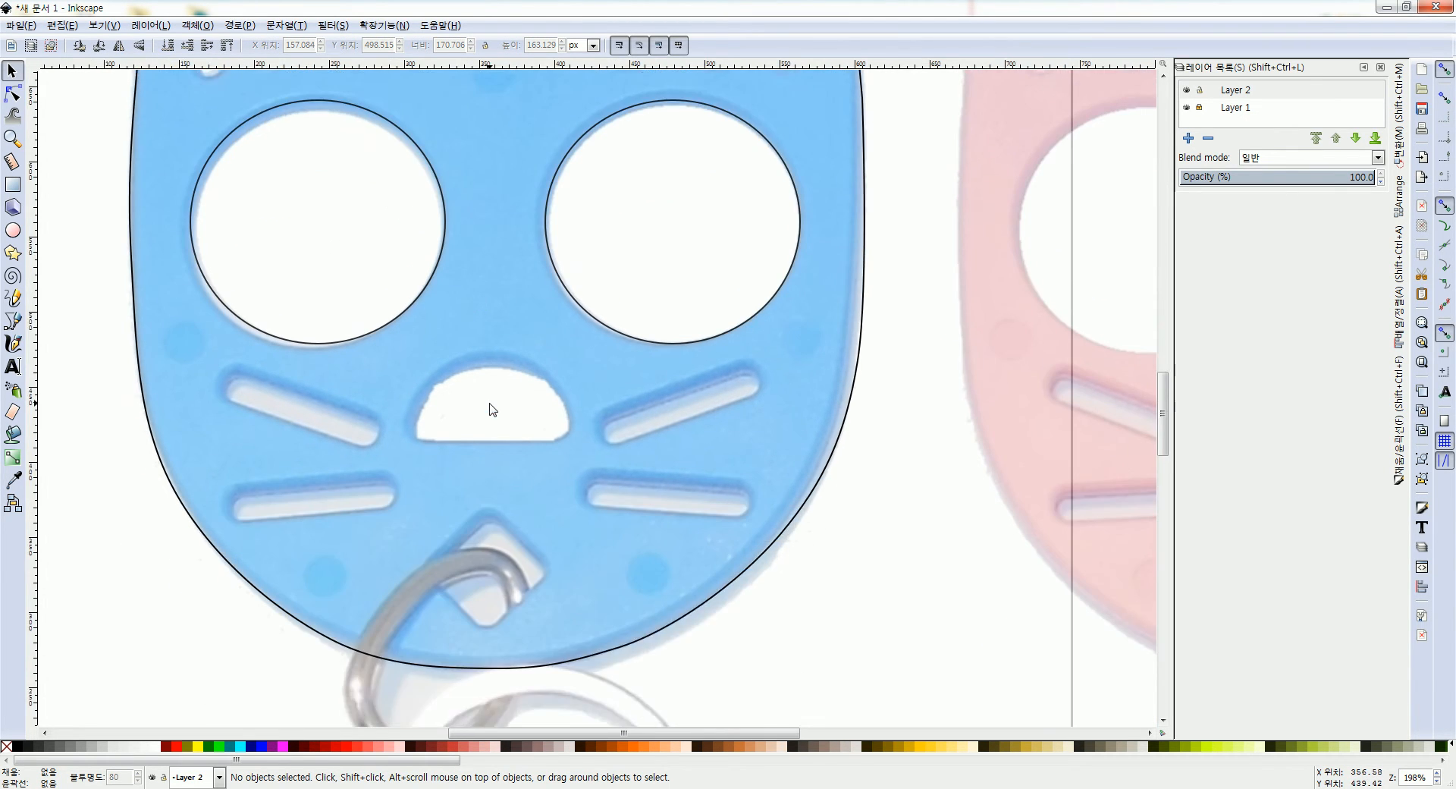
scroll(491, 420, "up", 1, "ctrl")
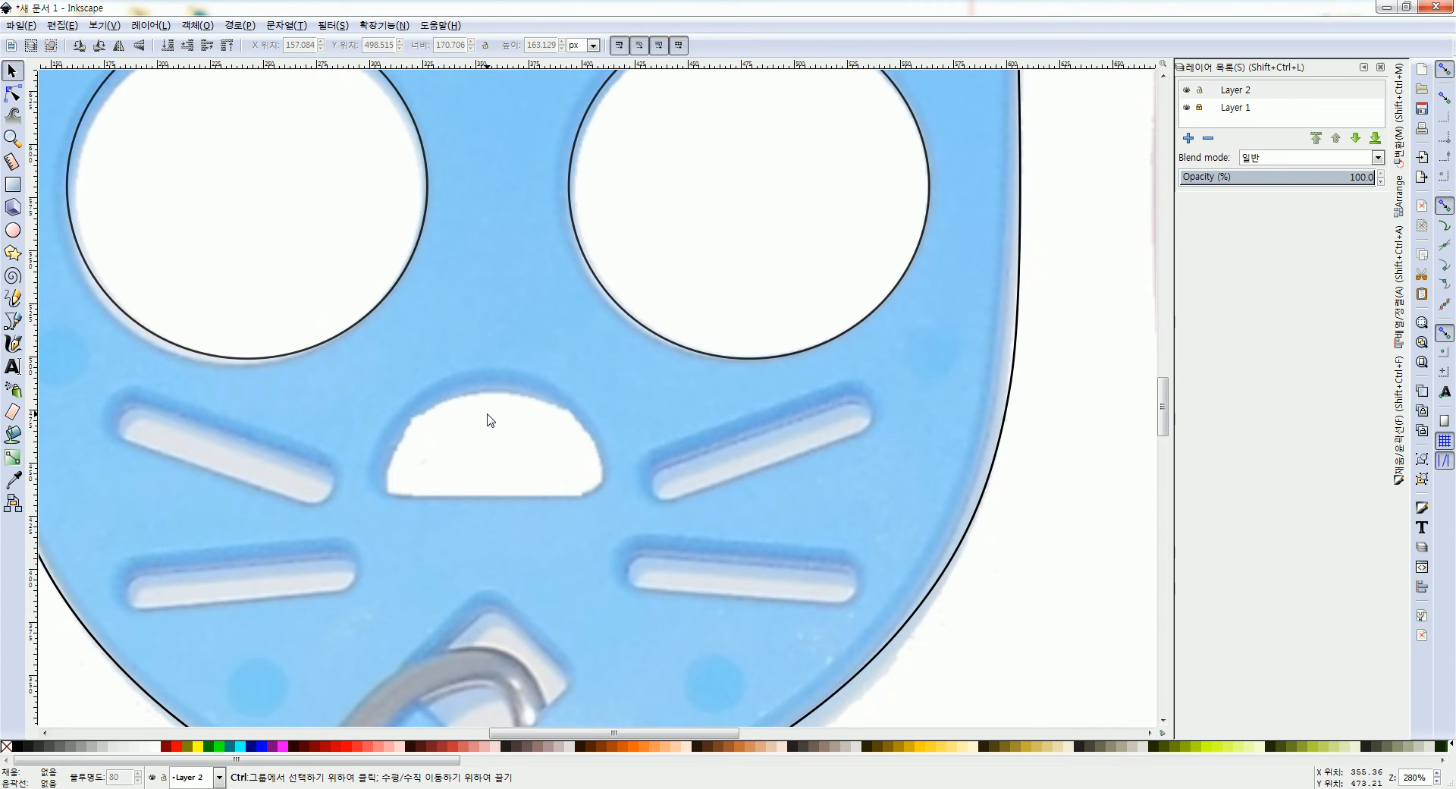
scroll(489, 417, "up", 1, "ctrl")
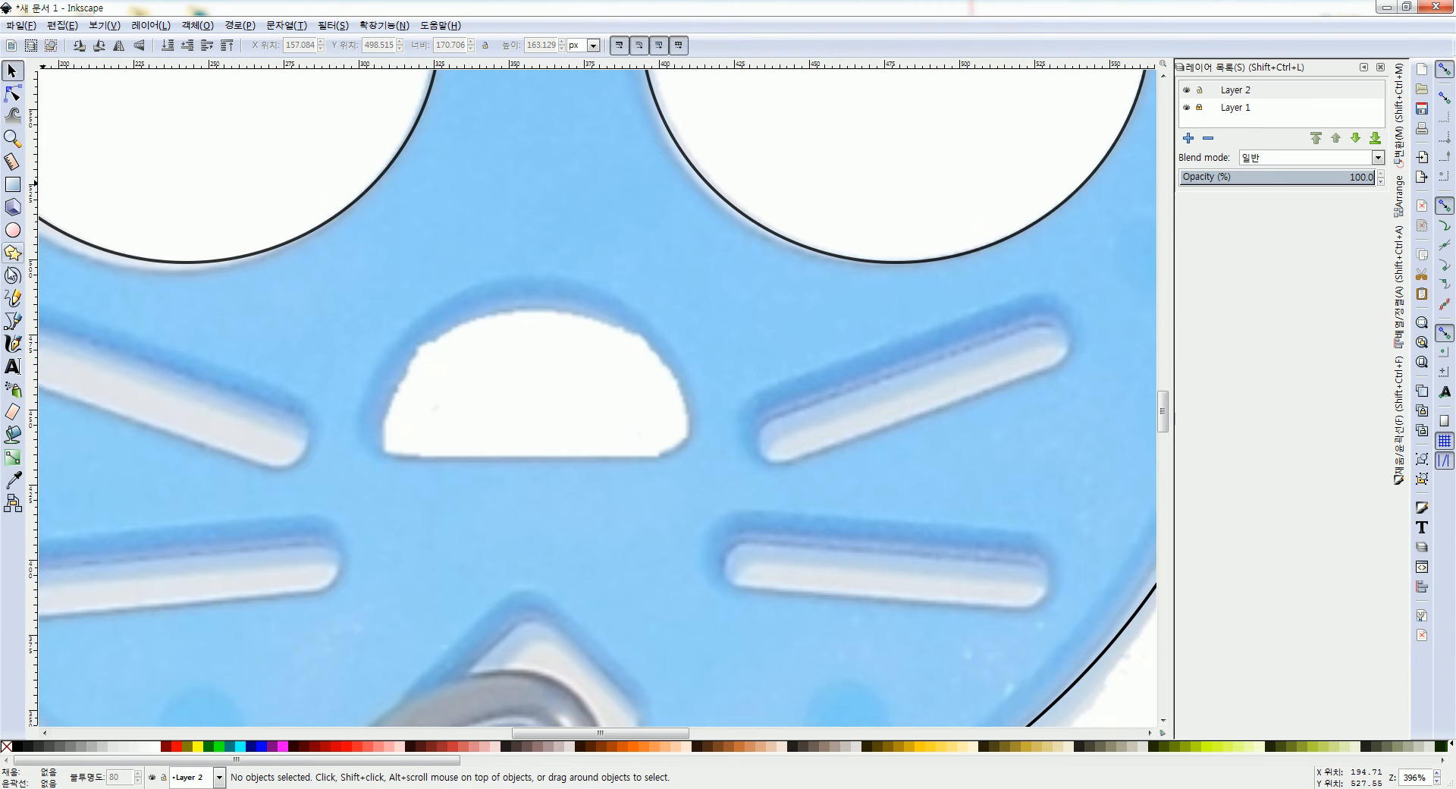
left_click(12, 320)
left_click(387, 455)
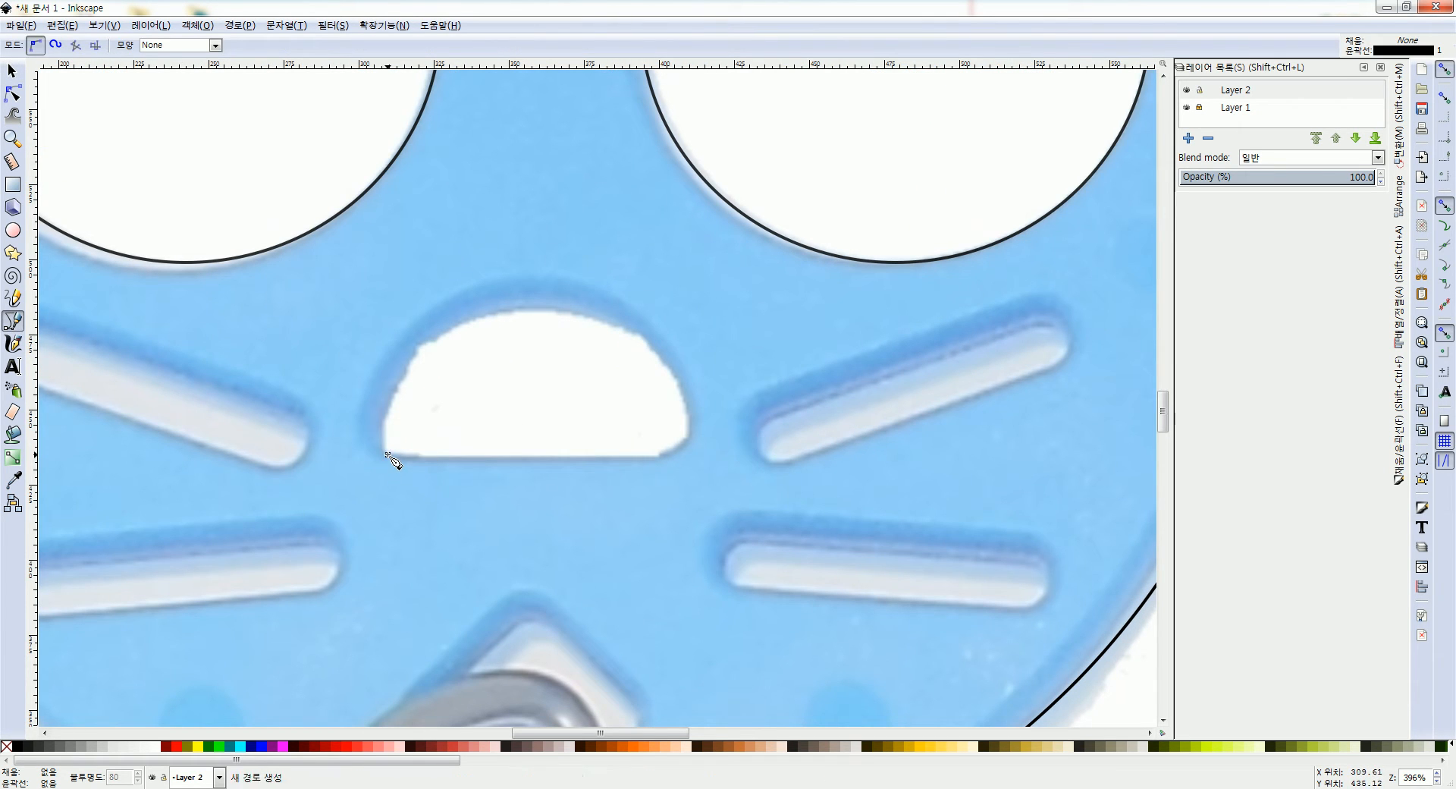
left_click(382, 416)
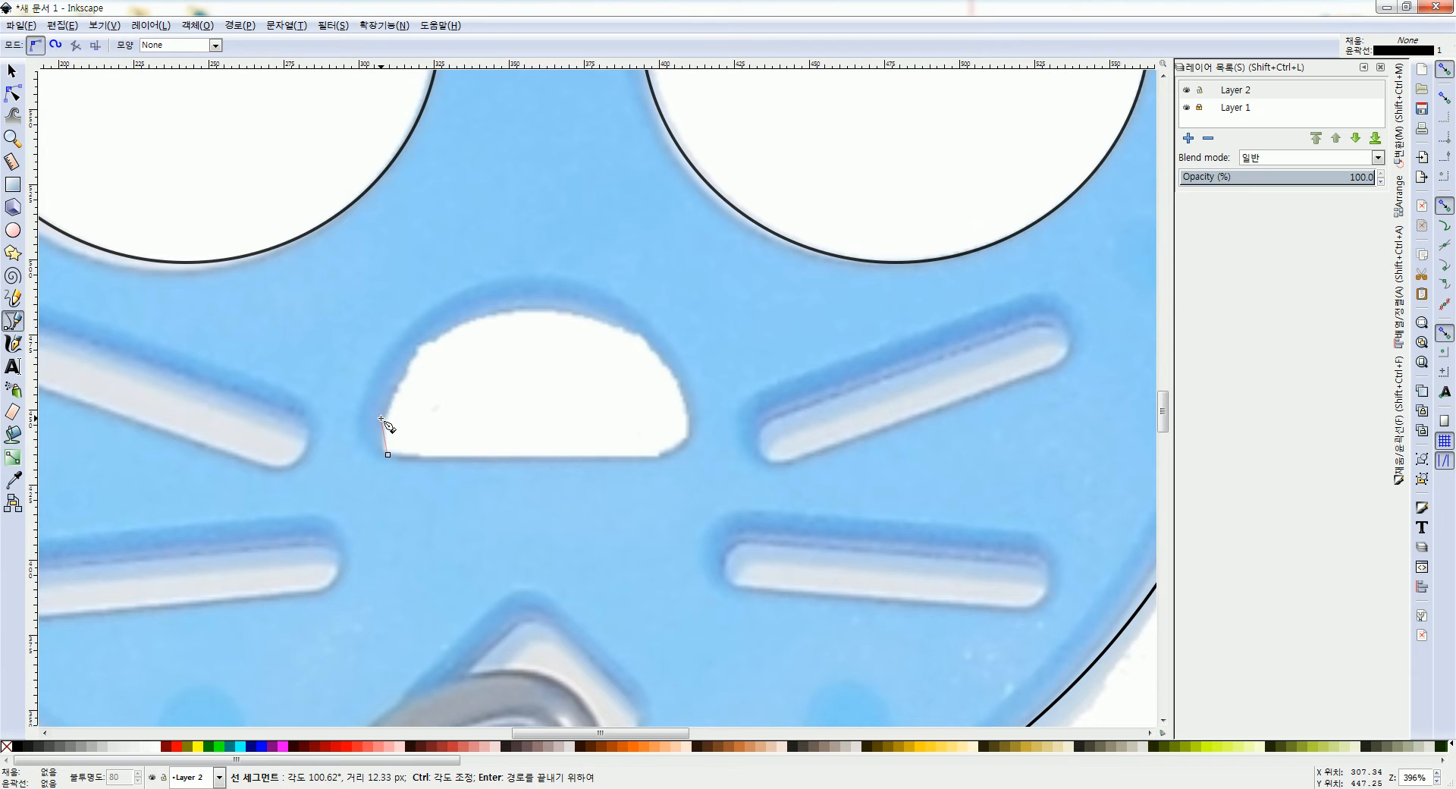
left_click(534, 306)
left_click(693, 423)
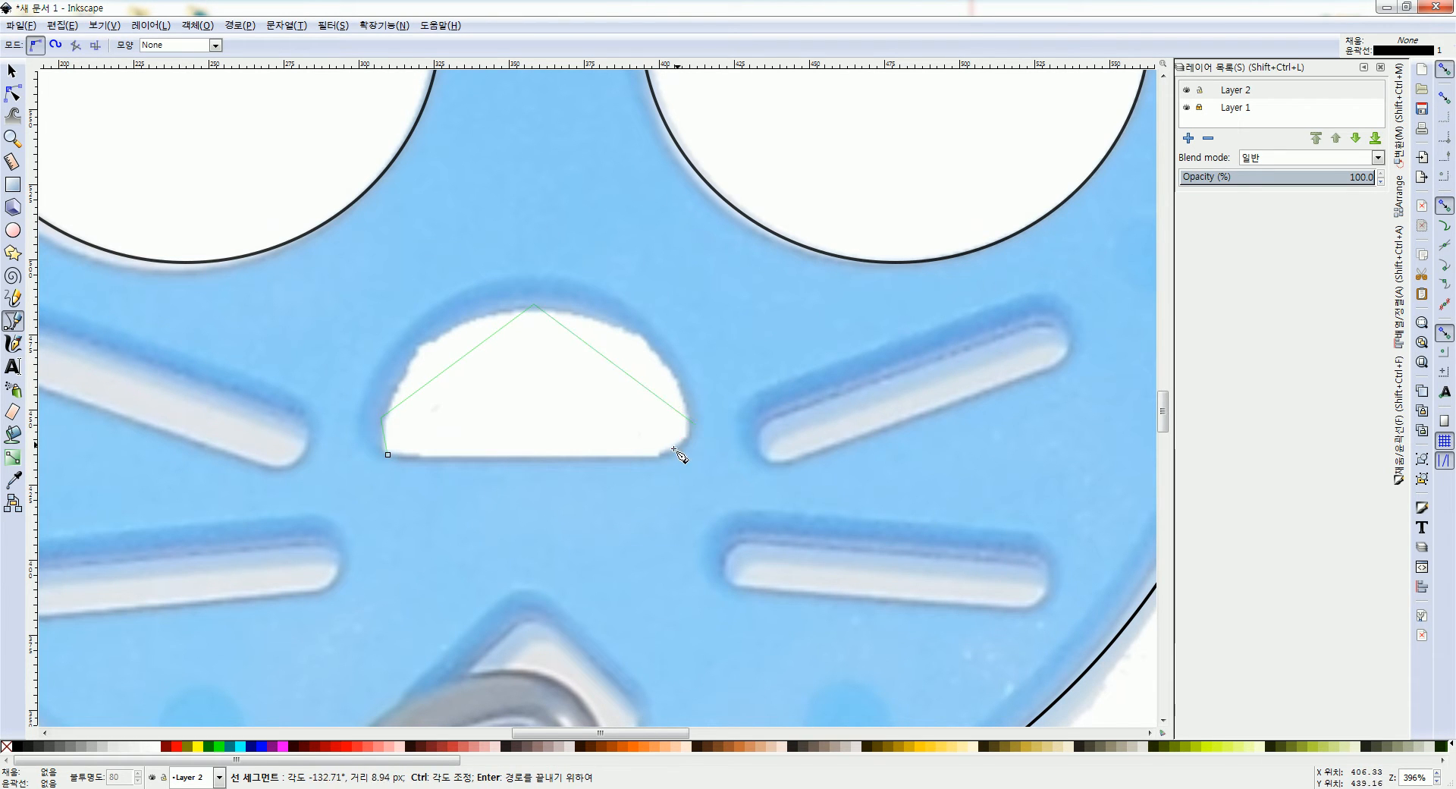
left_click(660, 457)
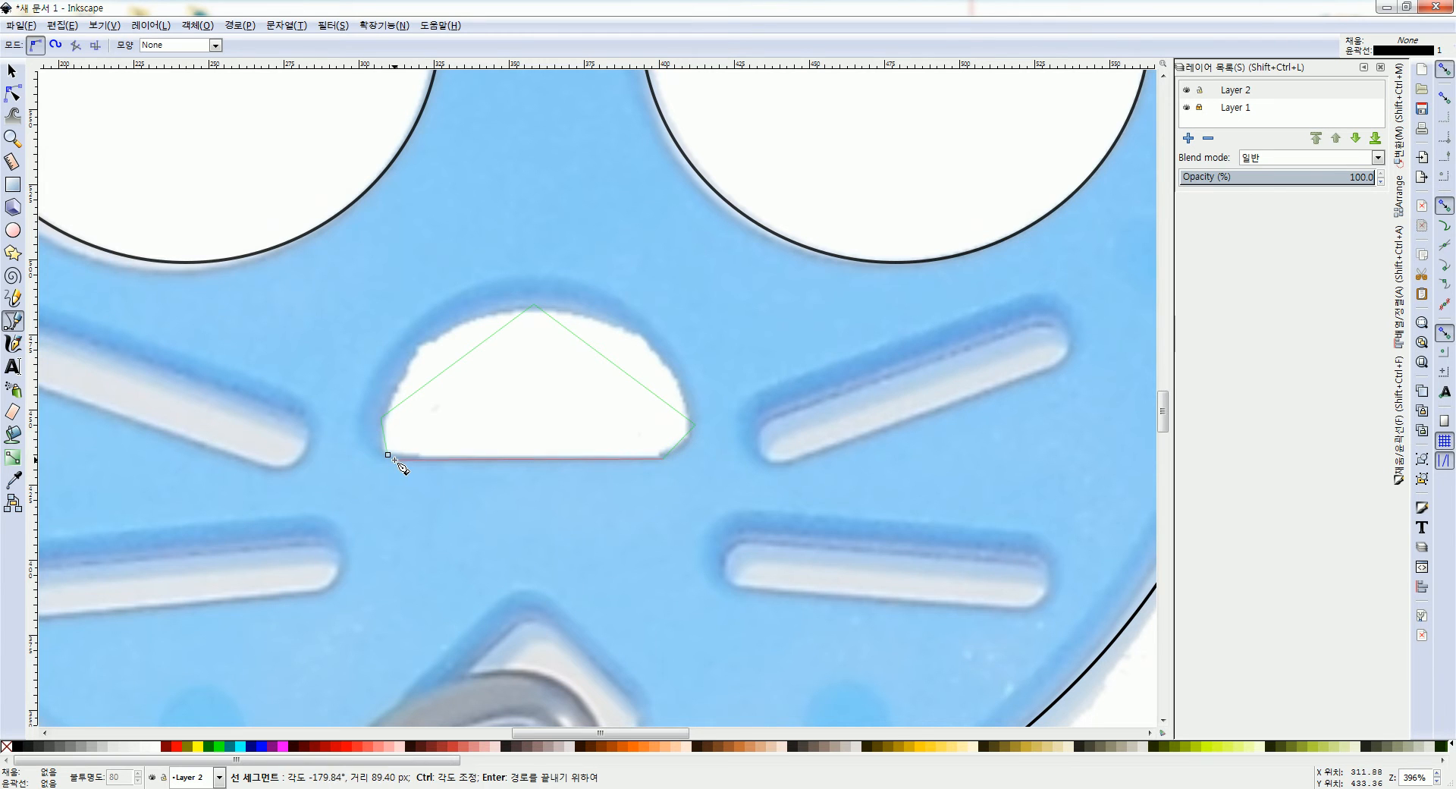
left_click(387, 454)
- Make the nose path's top node symmetric and lengthen its handles to follow the hole's arched edge
left_click(13, 93)
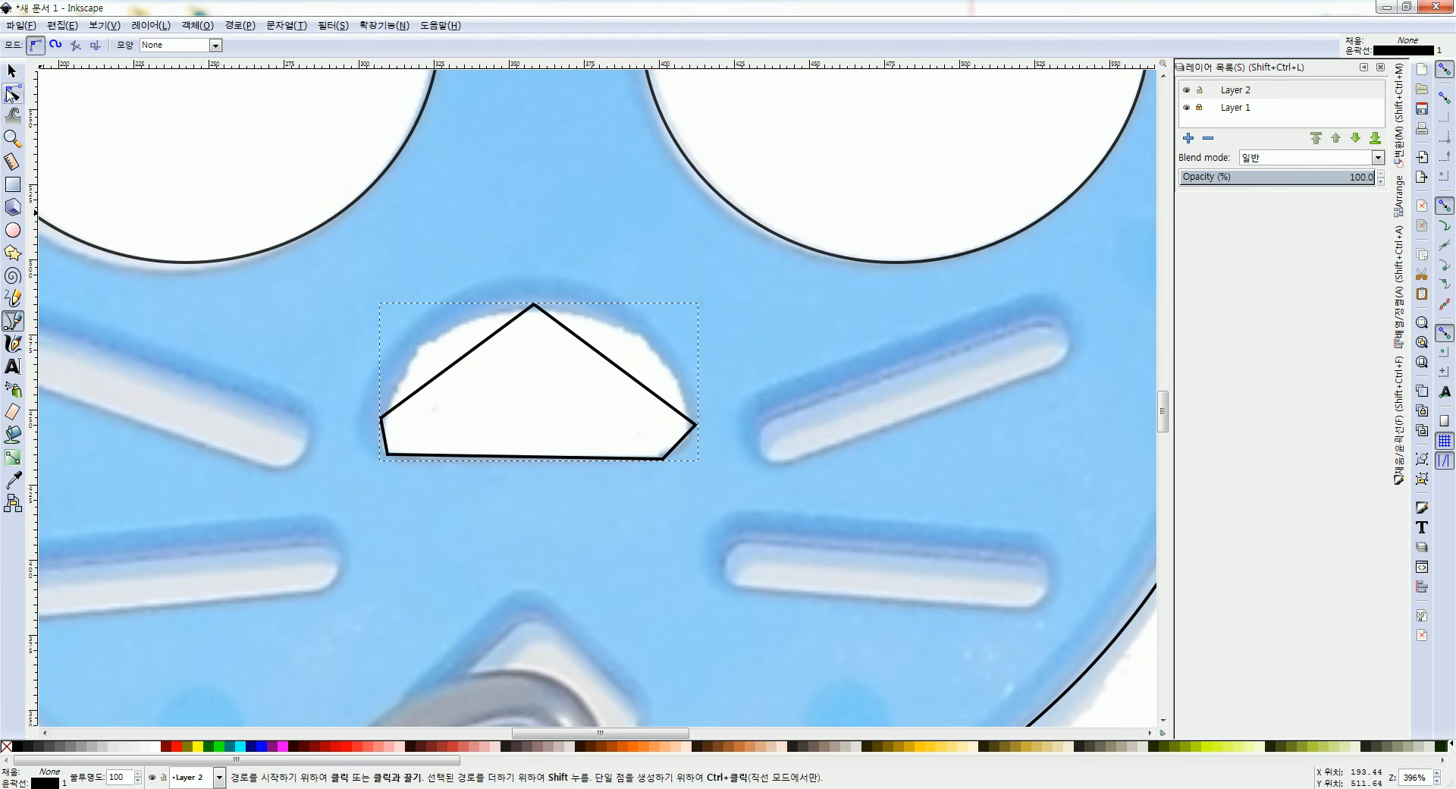
left_click(534, 305)
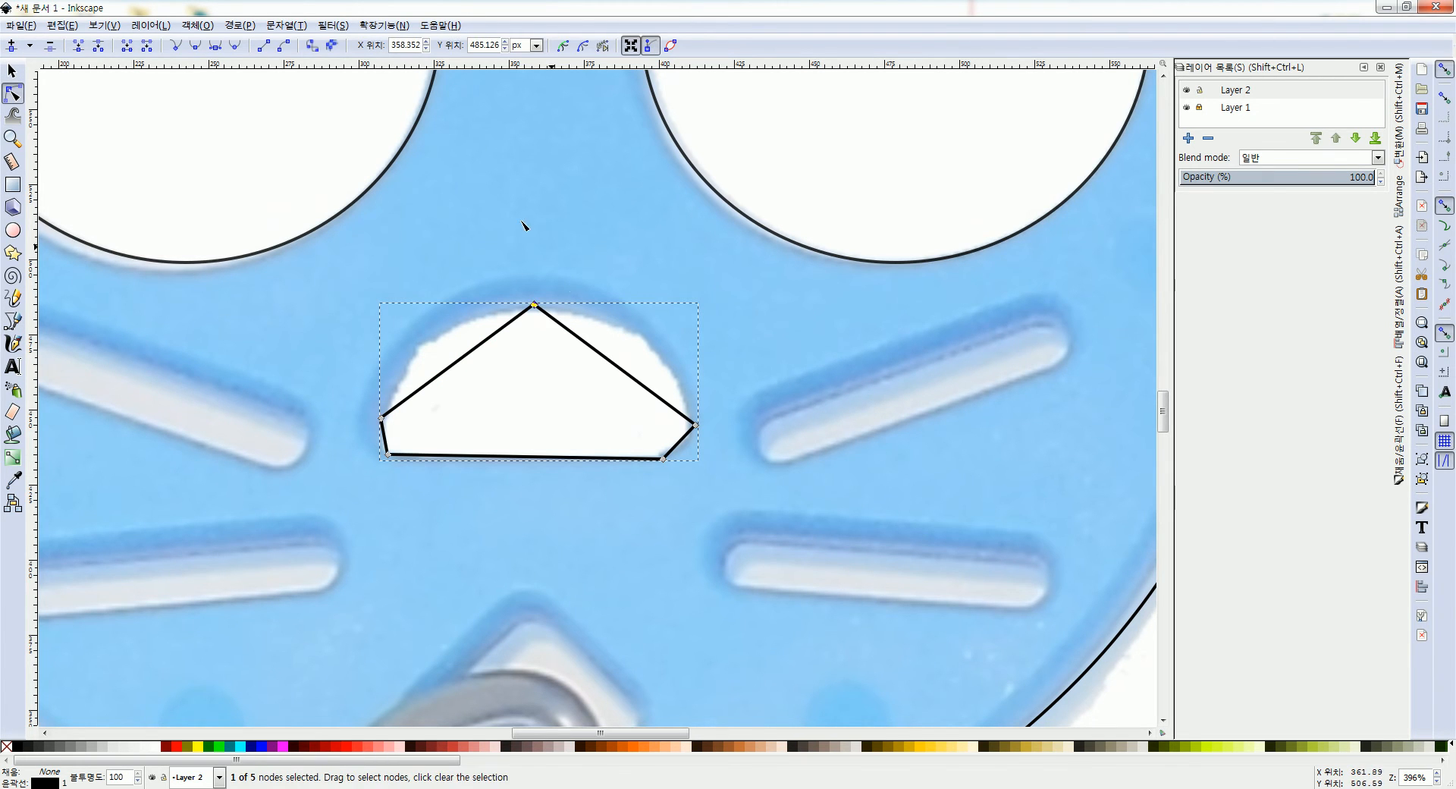
left_click(215, 46)
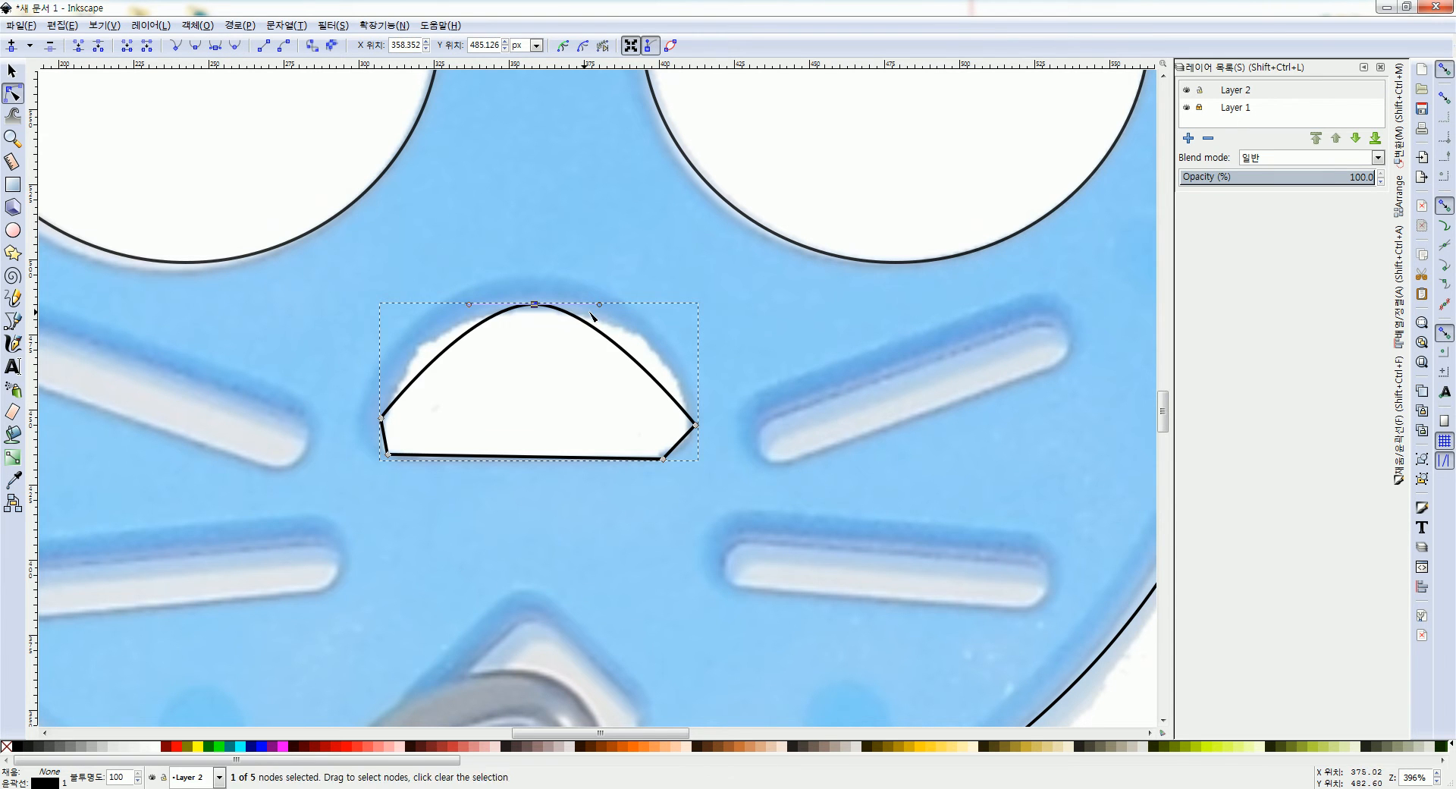
left_click_drag(599, 305, 664, 307)
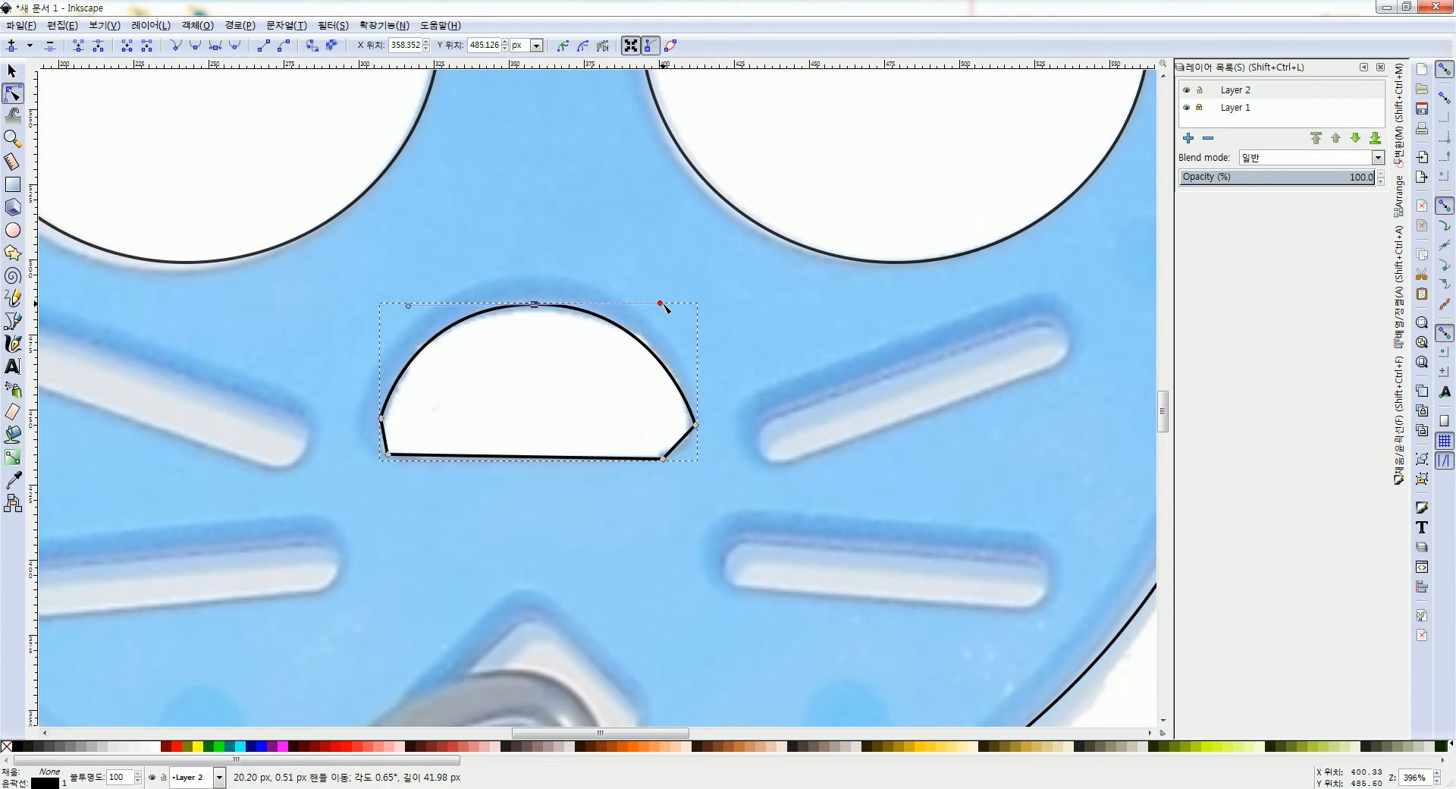
- Make the nose path's left and right side nodes symmetric and shorten their lower handles to round the bottom corners
left_click(381, 418)
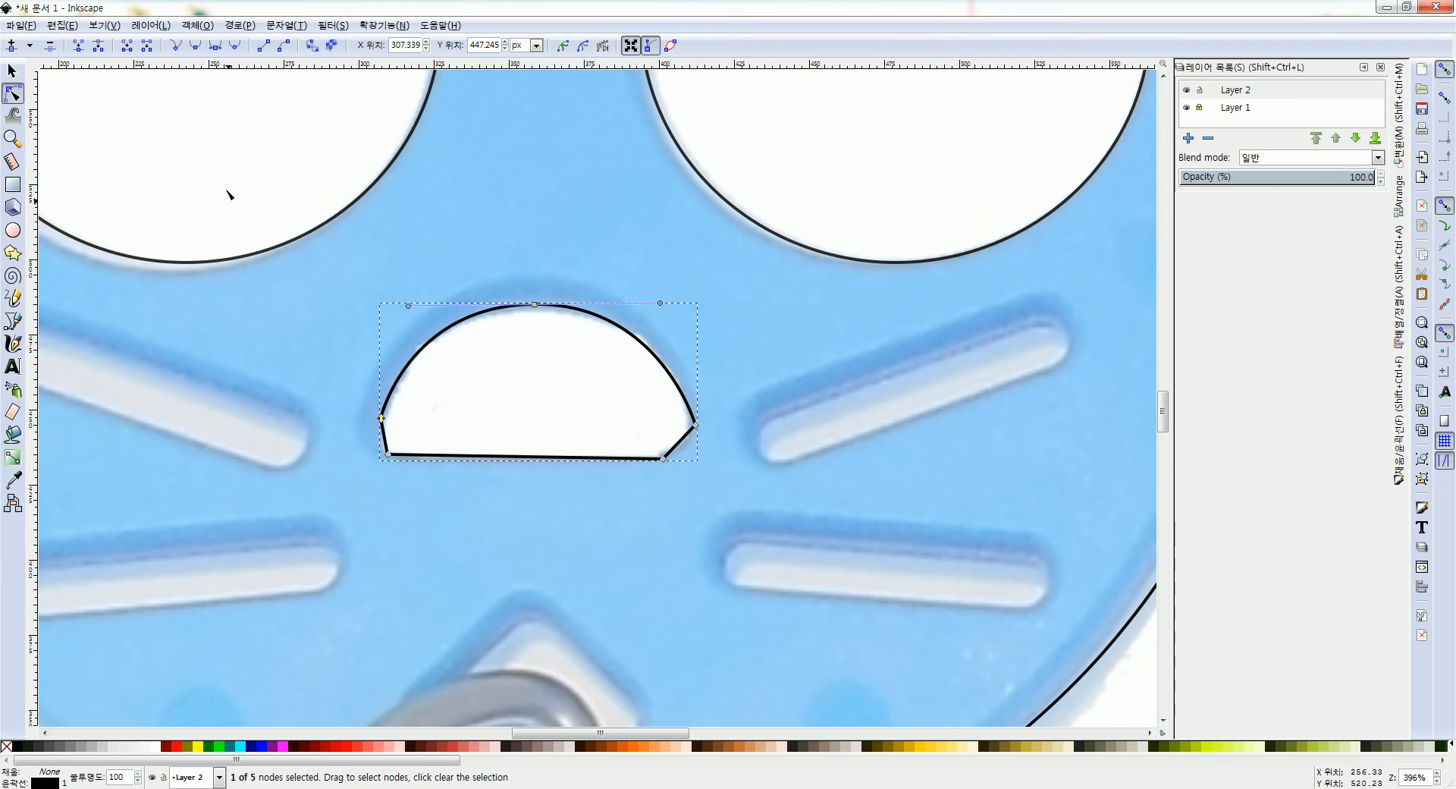
left_click(216, 49)
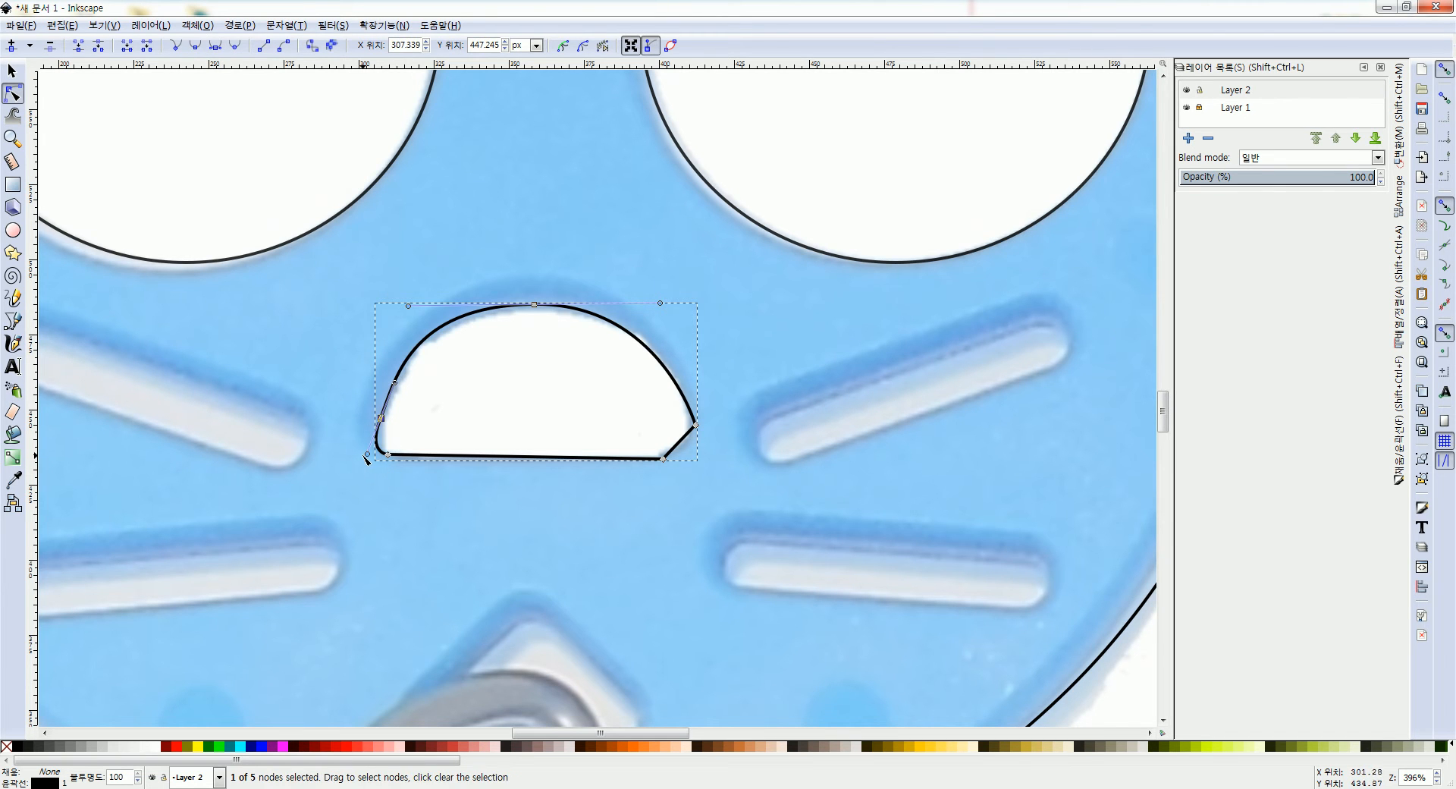
left_click_drag(367, 454, 376, 437)
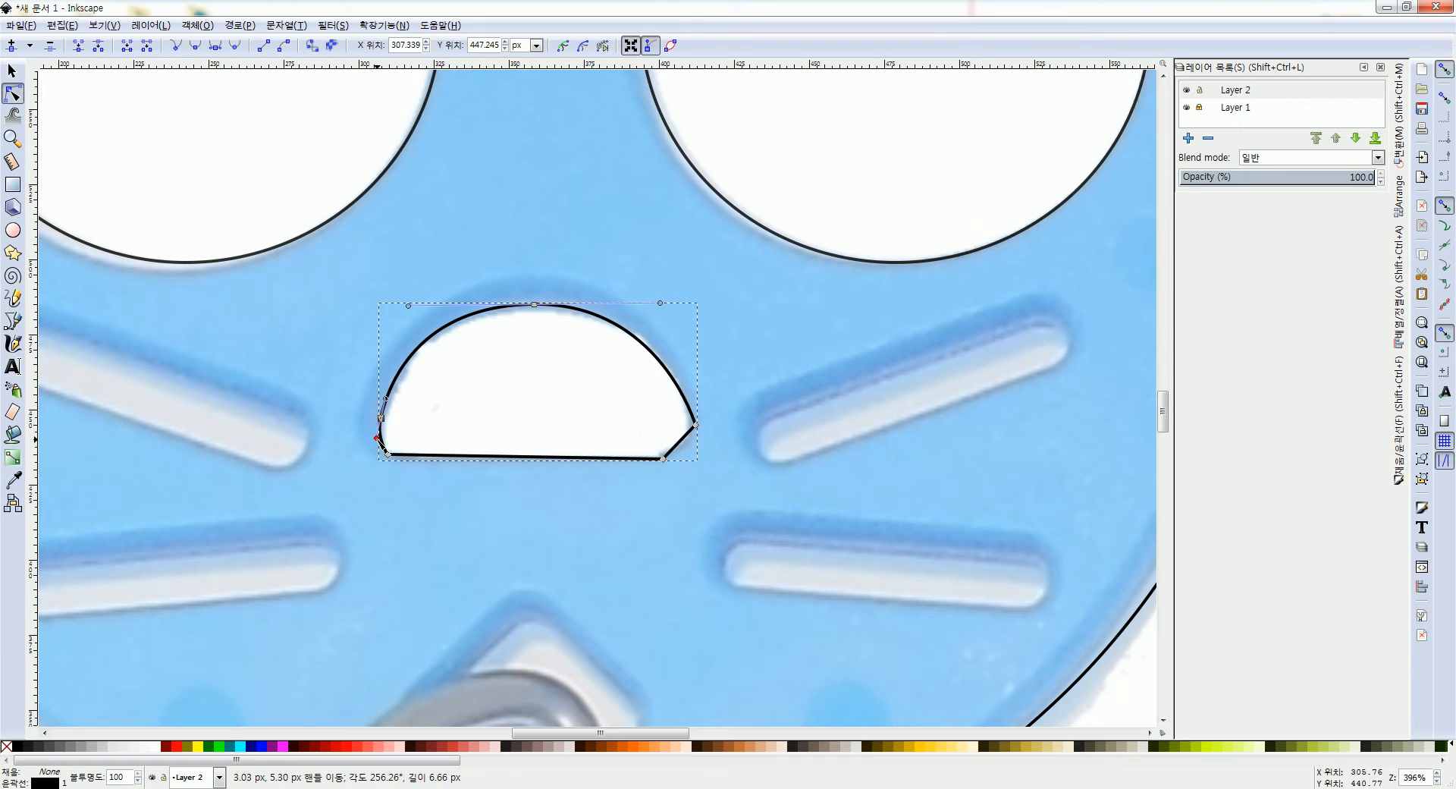
left_click(695, 425)
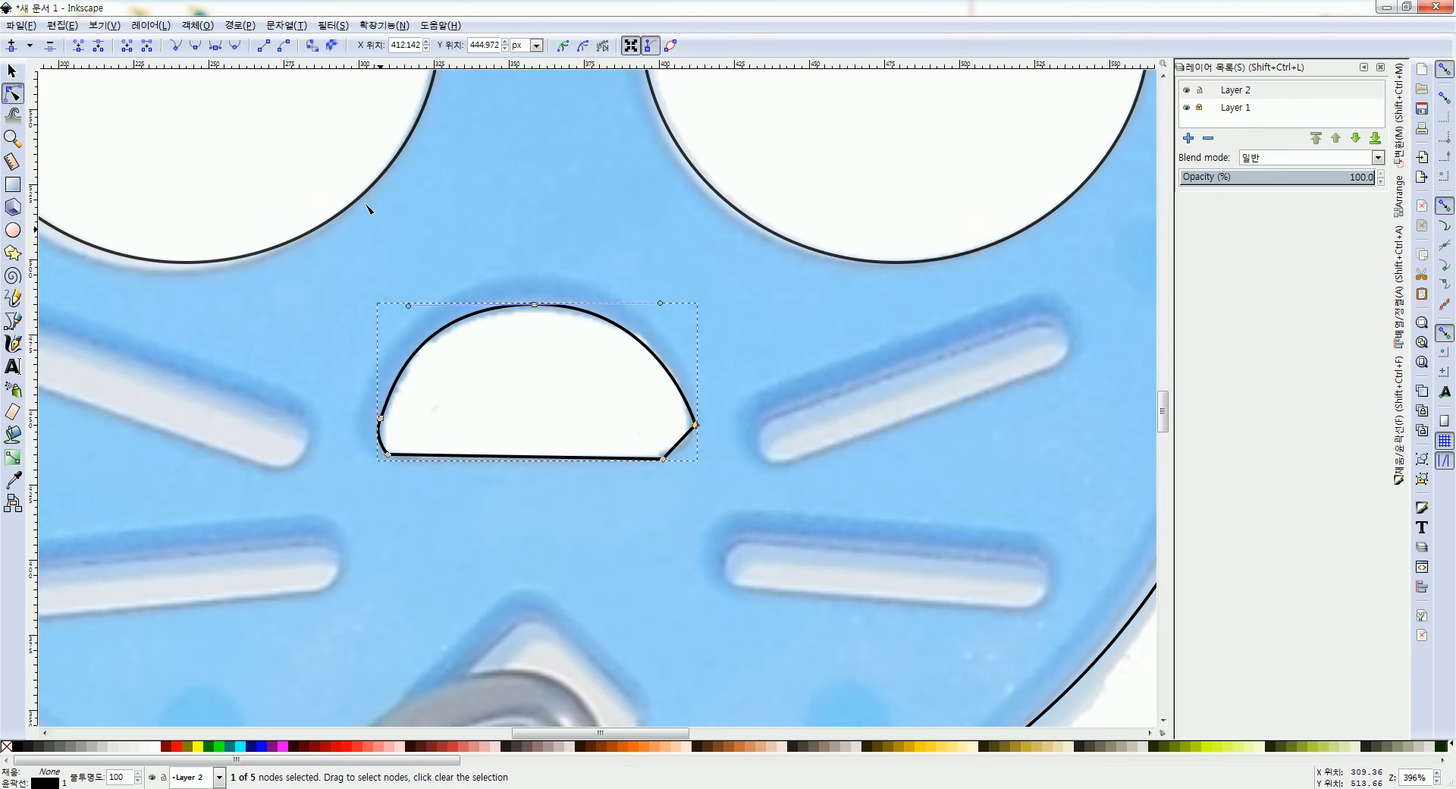
left_click(216, 47)
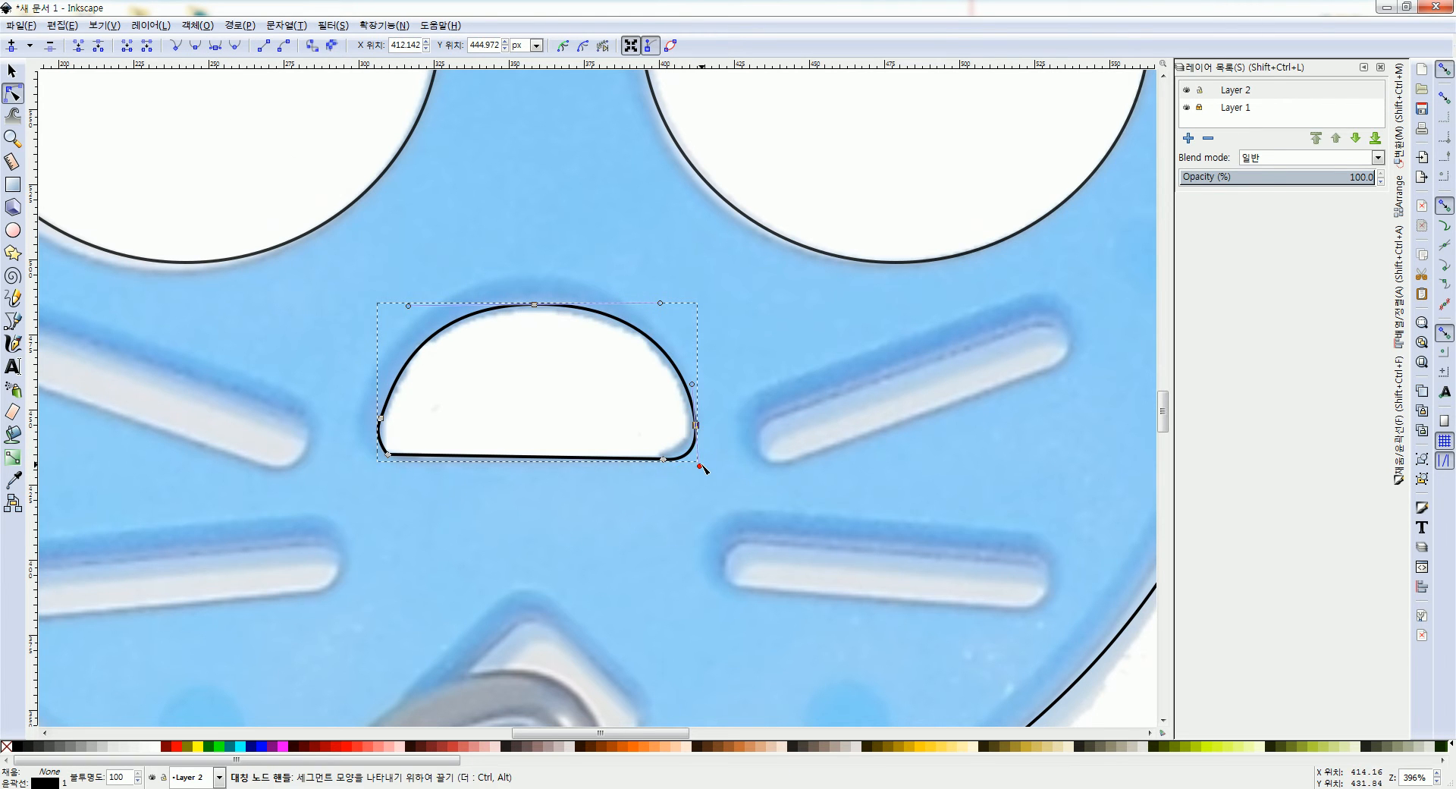
left_click_drag(702, 468, 699, 454)
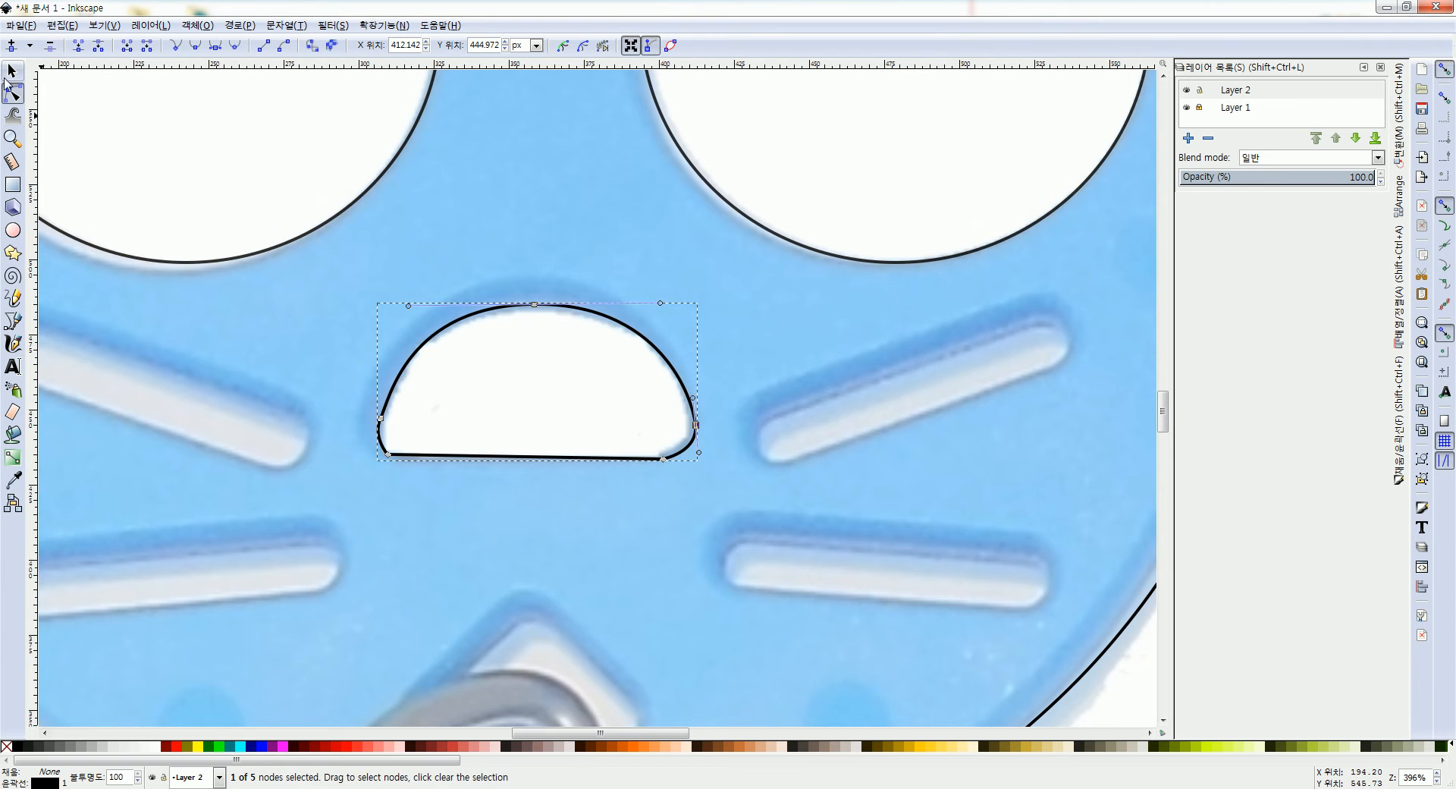
key("s")
key("Escape")
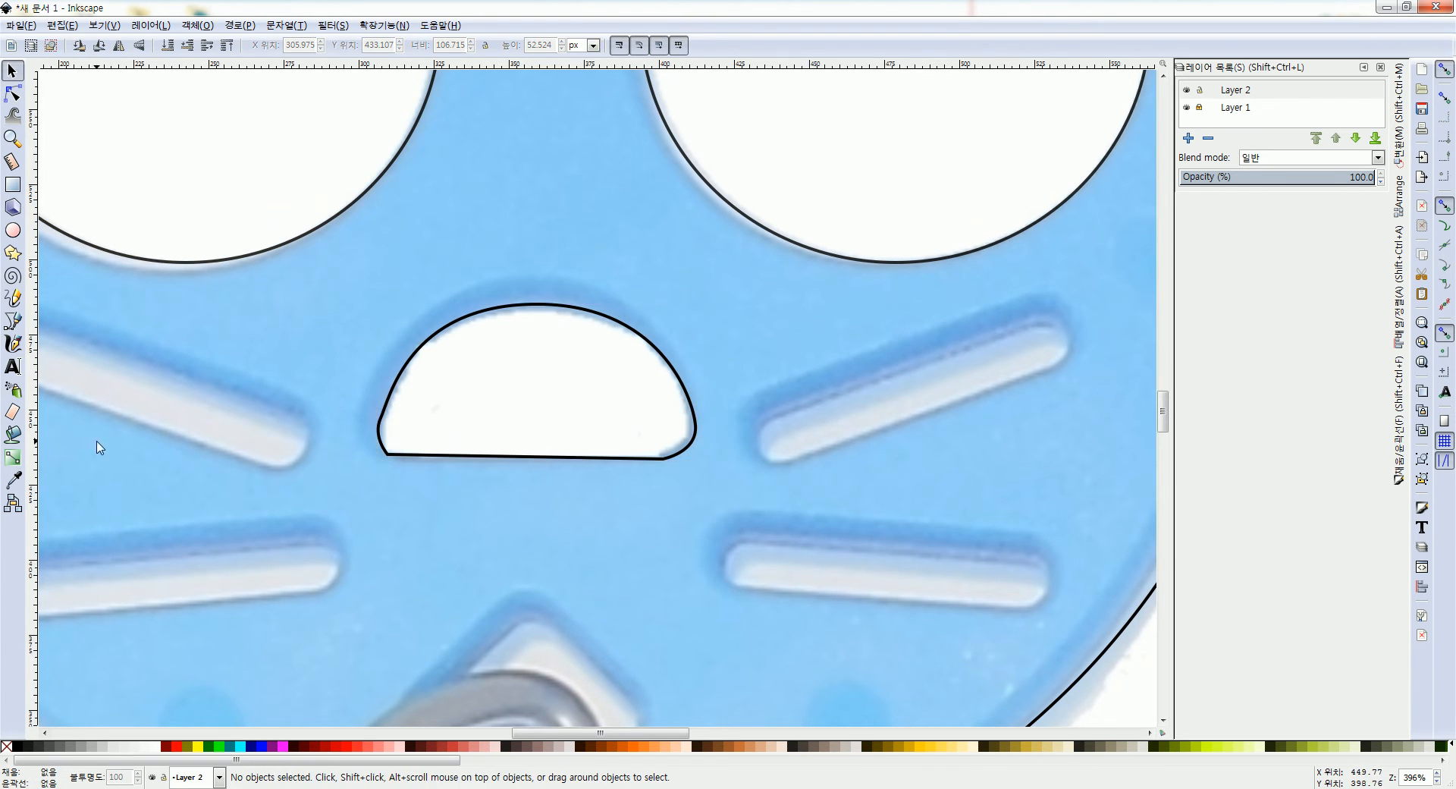
- Draw a rectangle over the lower right whisker slot with a 10.3 px vertical corner radius, widened to about 108.6 px
left_click(13, 185)
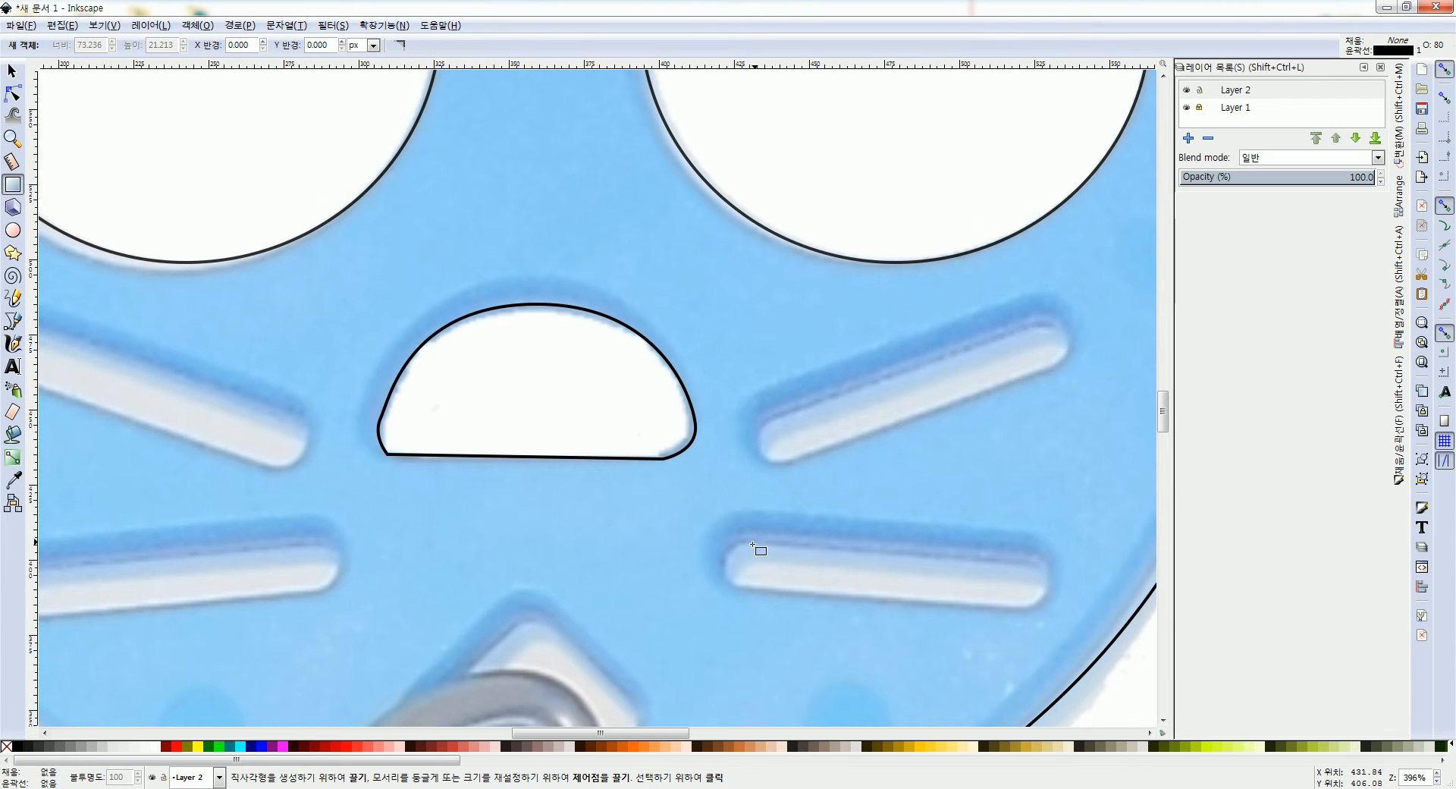
left_click_drag(750, 542, 1051, 599)
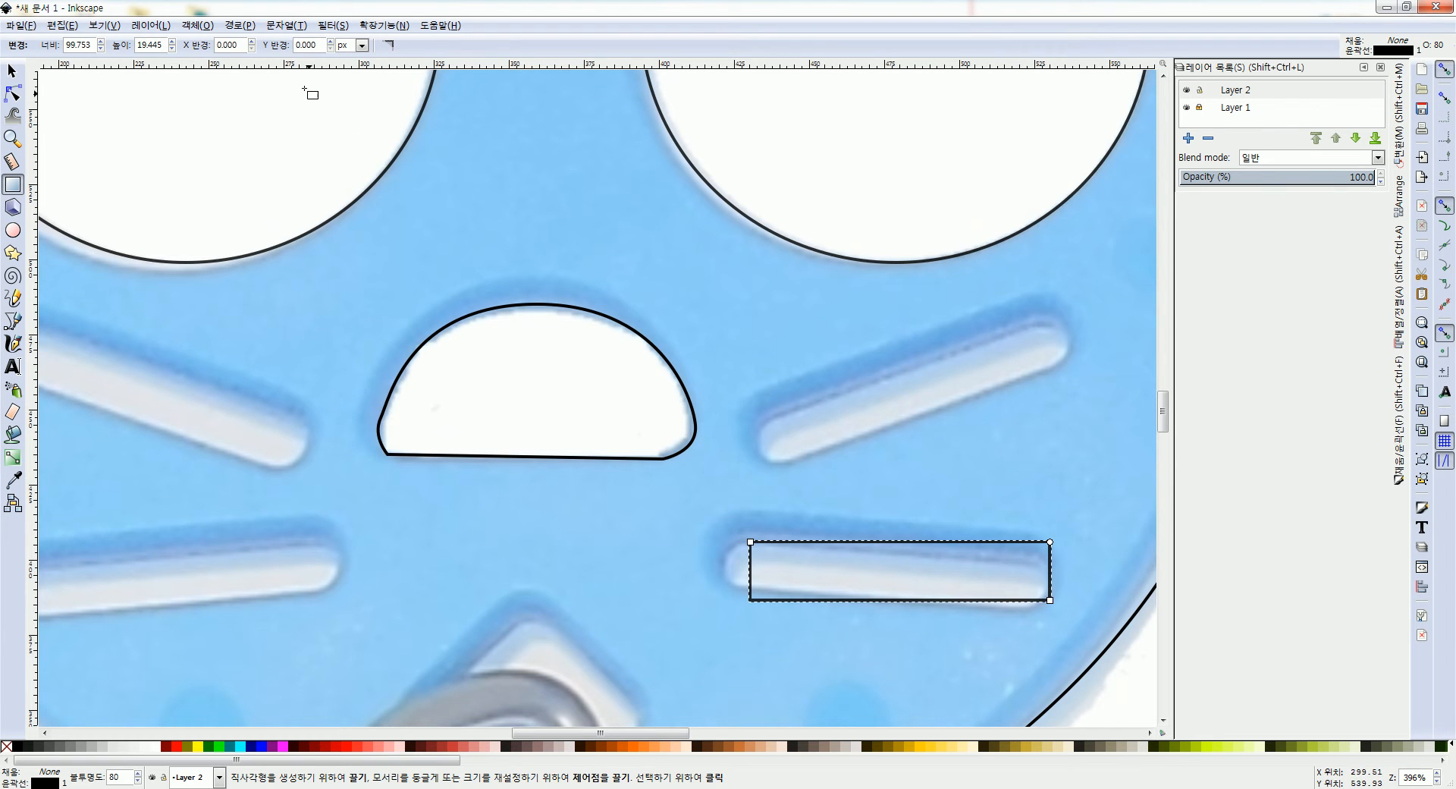
left_click(330, 42)
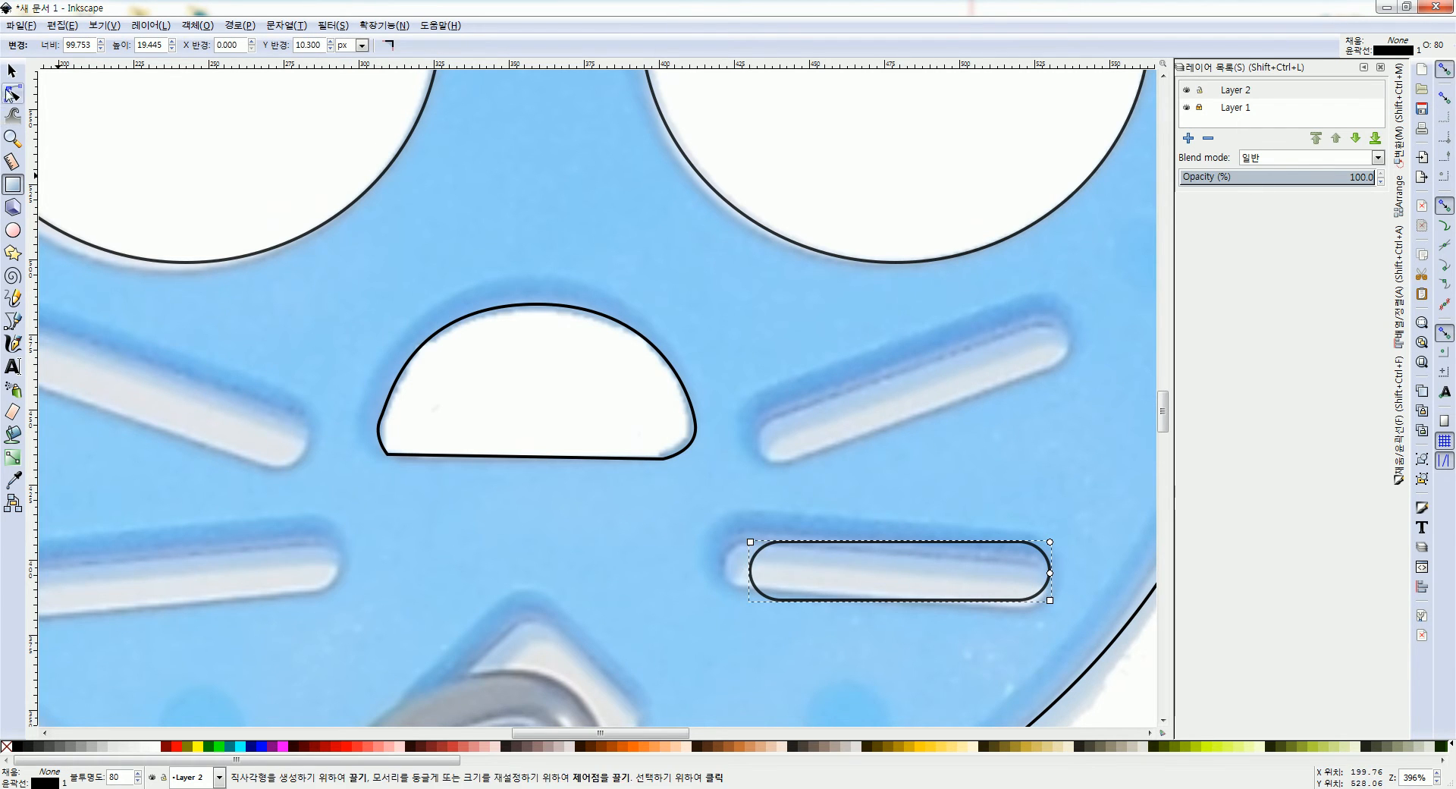
key("s")
left_click_drag(743, 571, 720, 571)
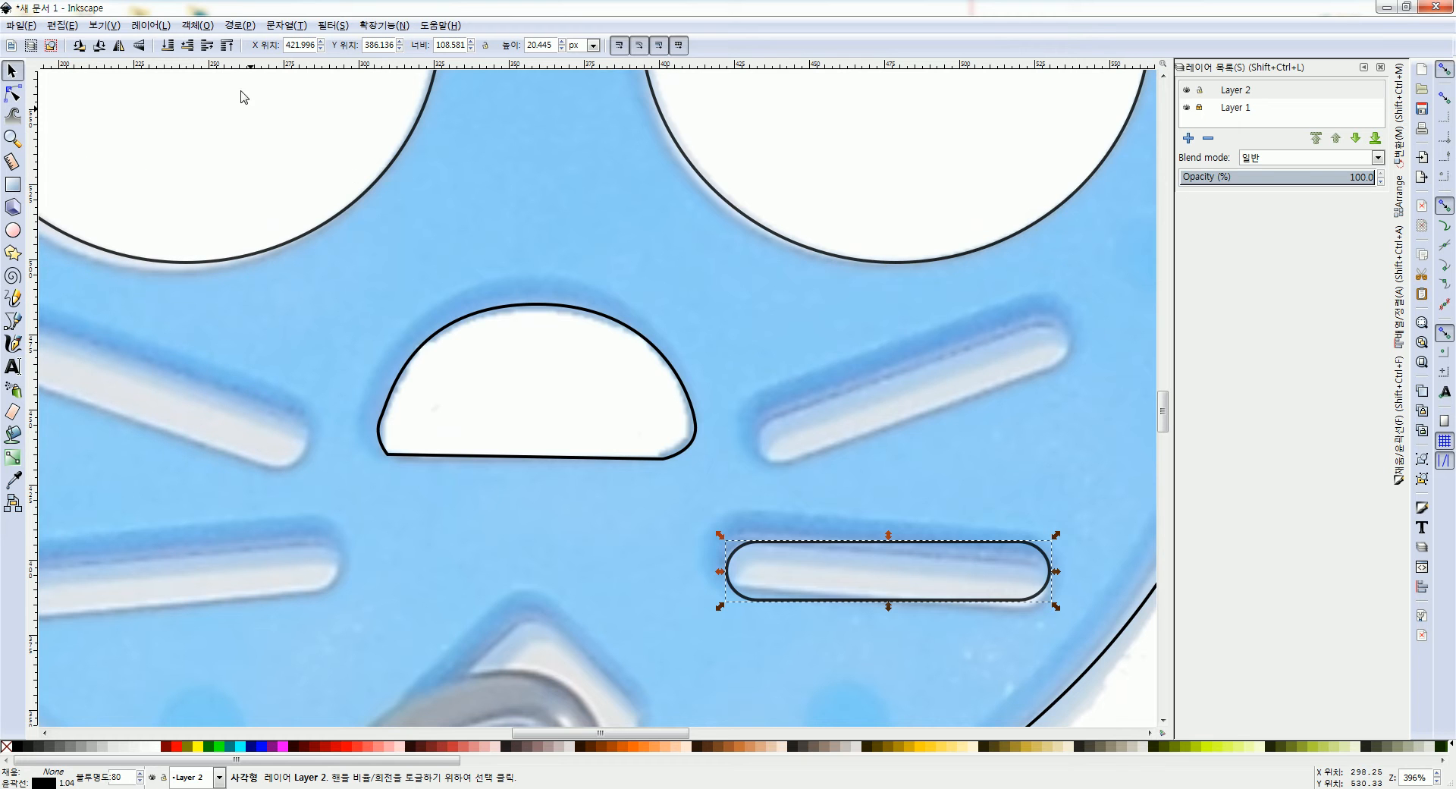
- Rotate the rounded rectangle slightly clockwise to match the tilt of the lower right whisker slot
left_click(197, 25)
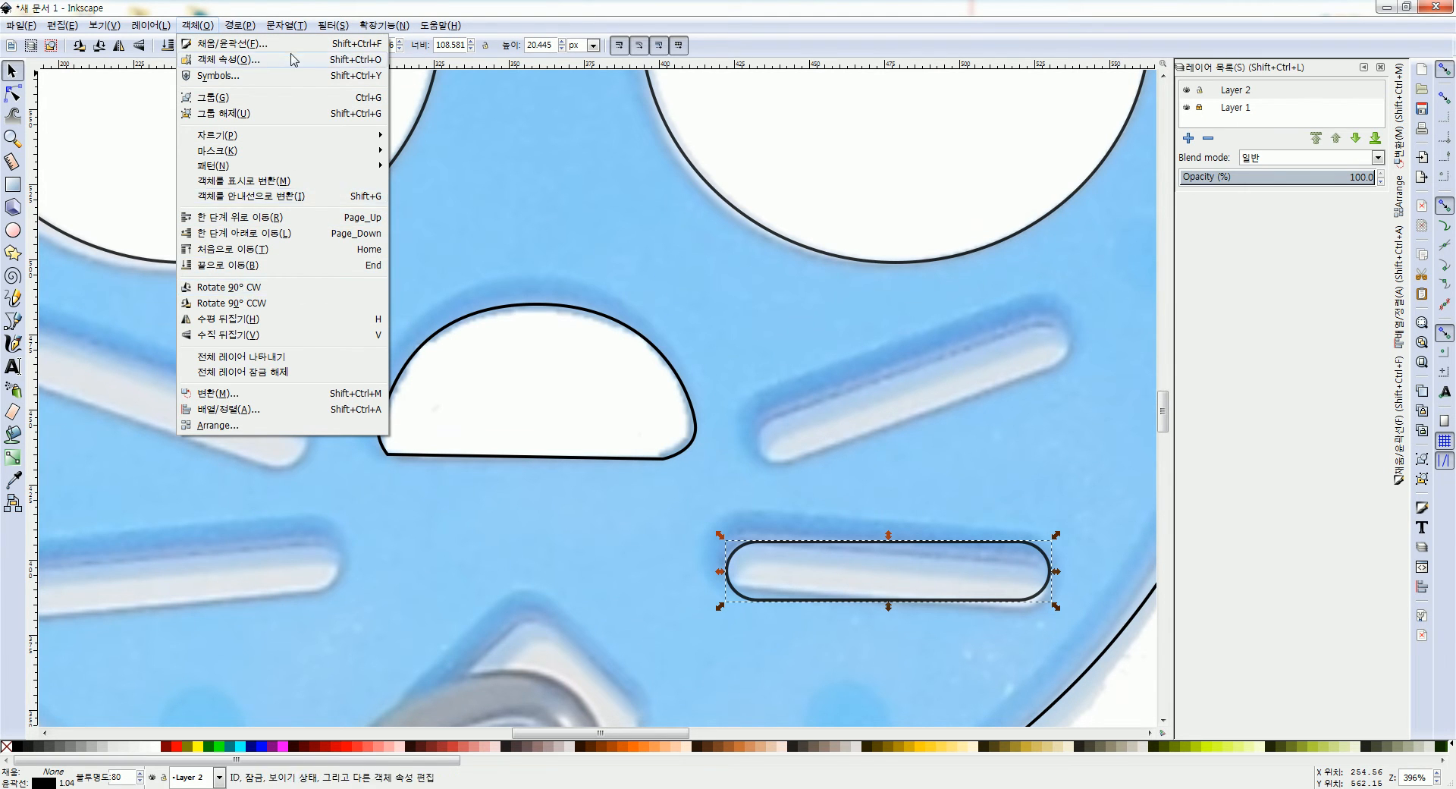
left_click(296, 25)
left_click(834, 548)
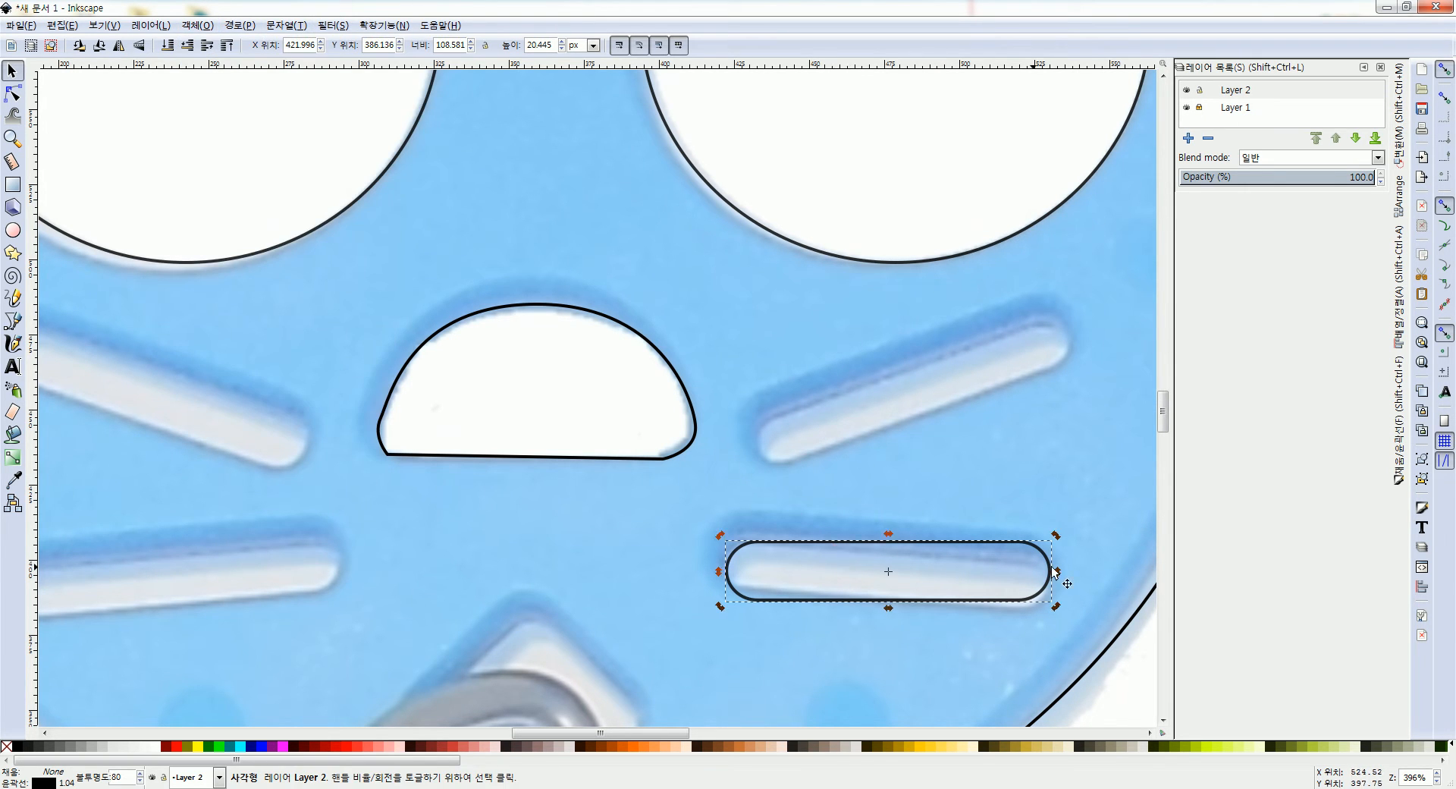
left_click_drag(1057, 536, 1058, 553)
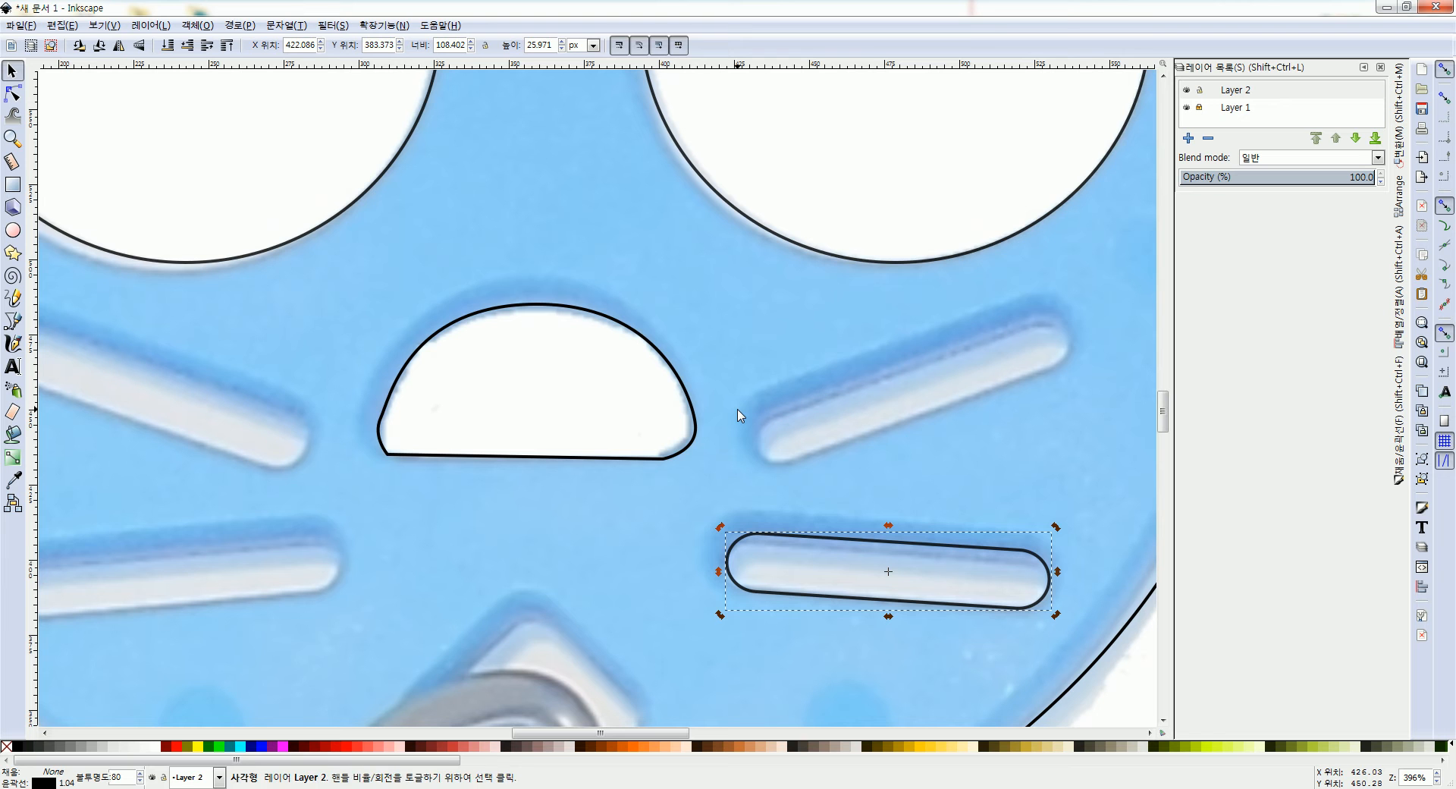
- Paste a copy of the whisker shape, then rotate and position it over the upper right whisker slot
key("ctrl+v")
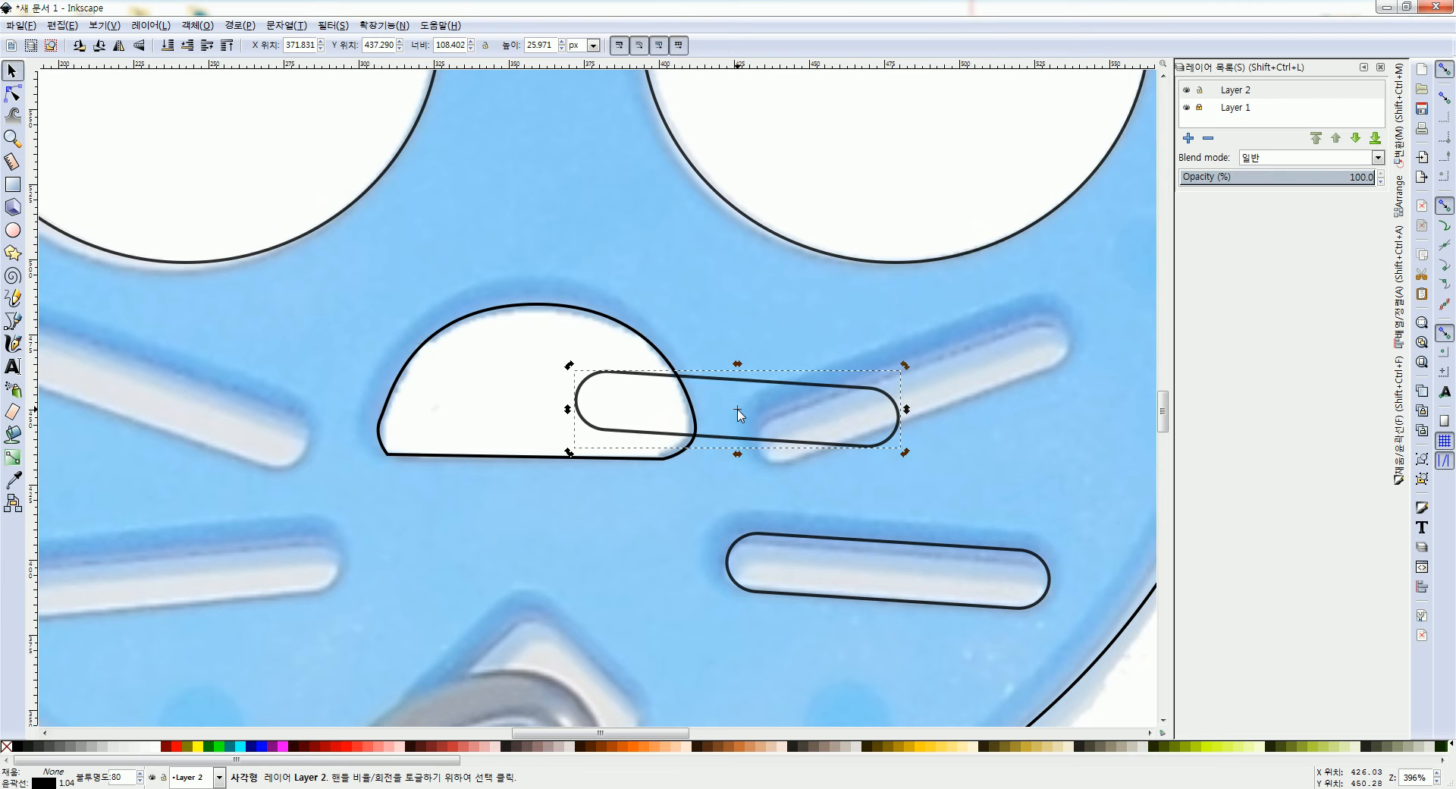
left_click_drag(781, 383, 956, 381)
left_click_drag(1079, 363, 1060, 306)
left_click_drag(983, 360, 979, 341)
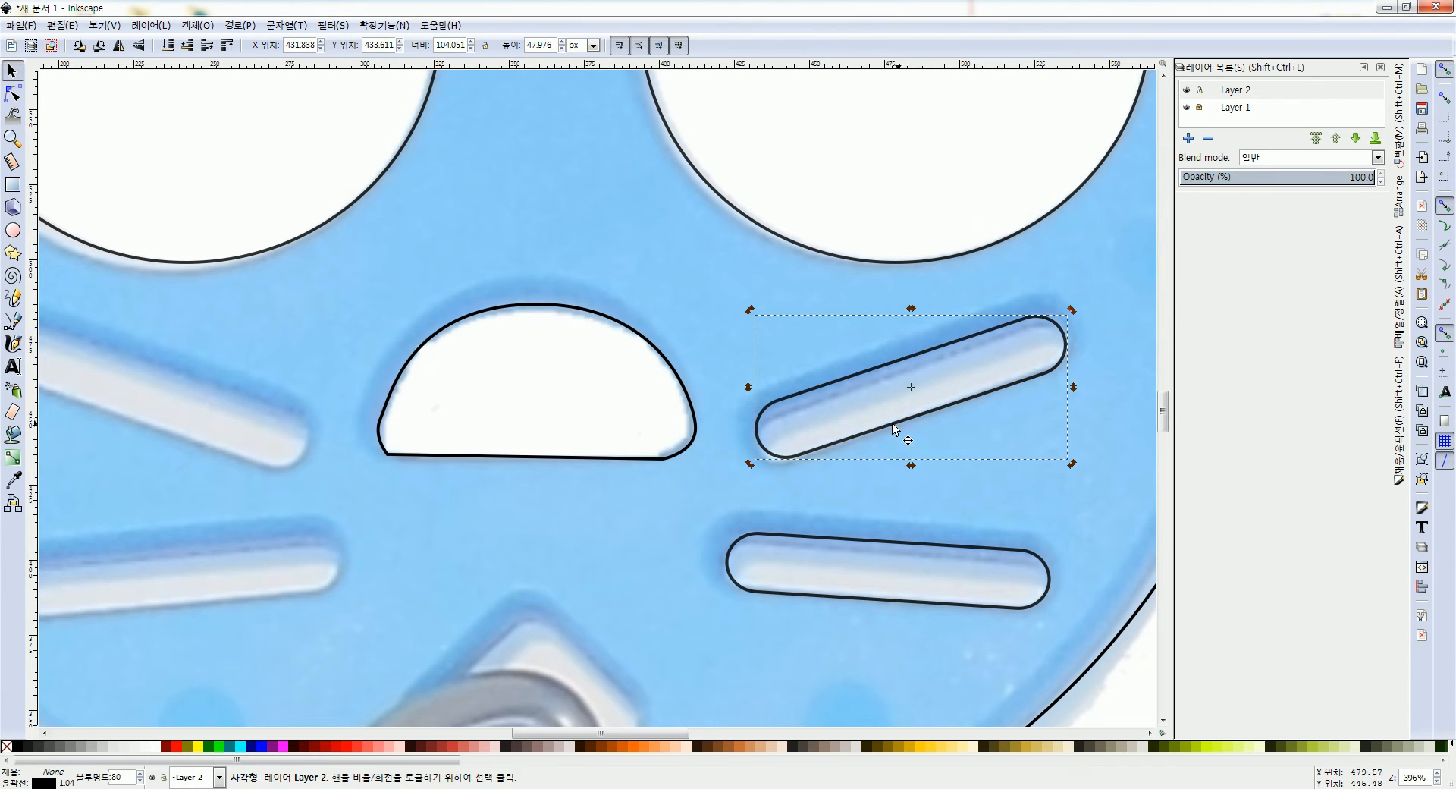
- Add the lower right whisker outline to the selection so both right whisker outlines are selected
left_click(828, 542, "shift")
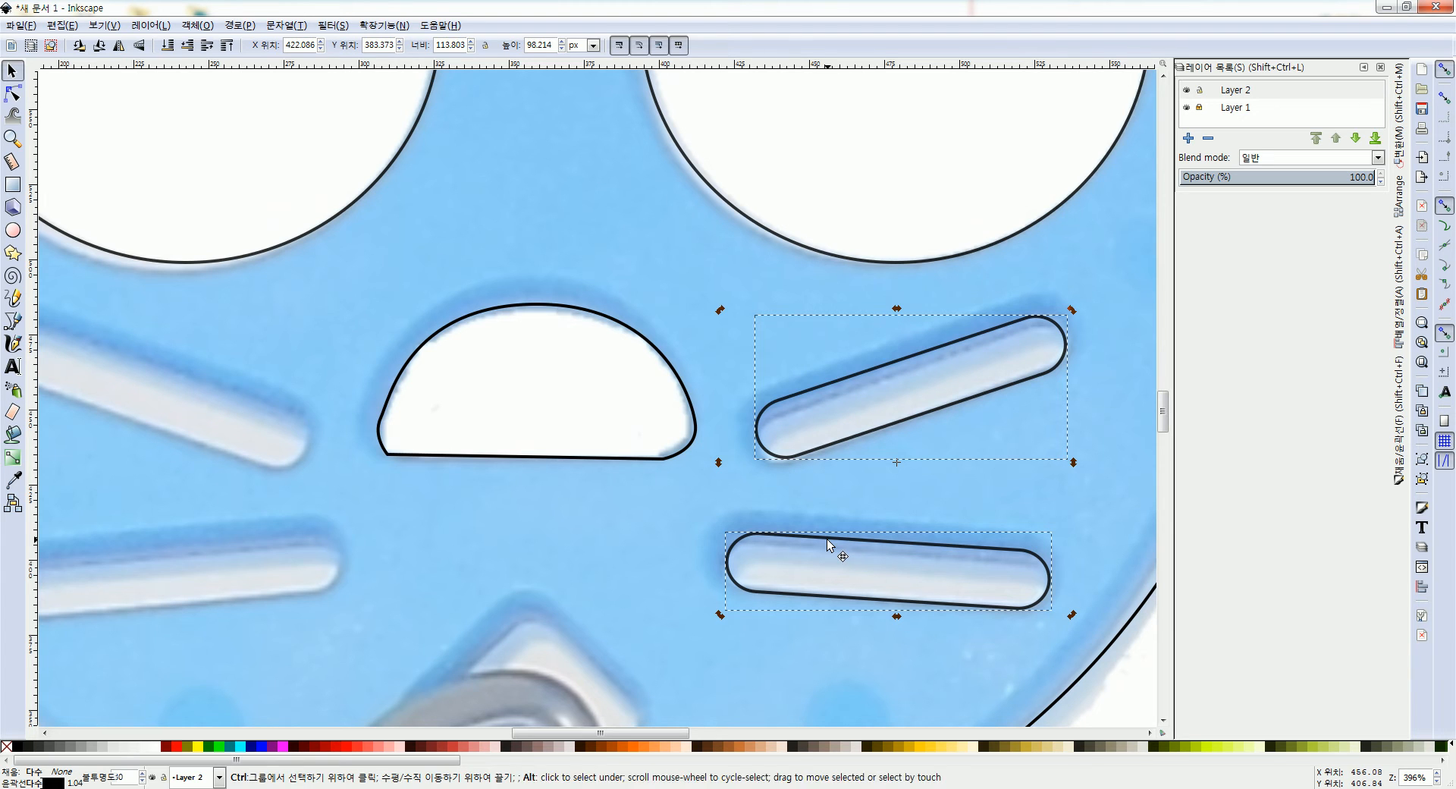
scroll(824, 422, "down", 1)
scroll(819, 415, "down", 1)
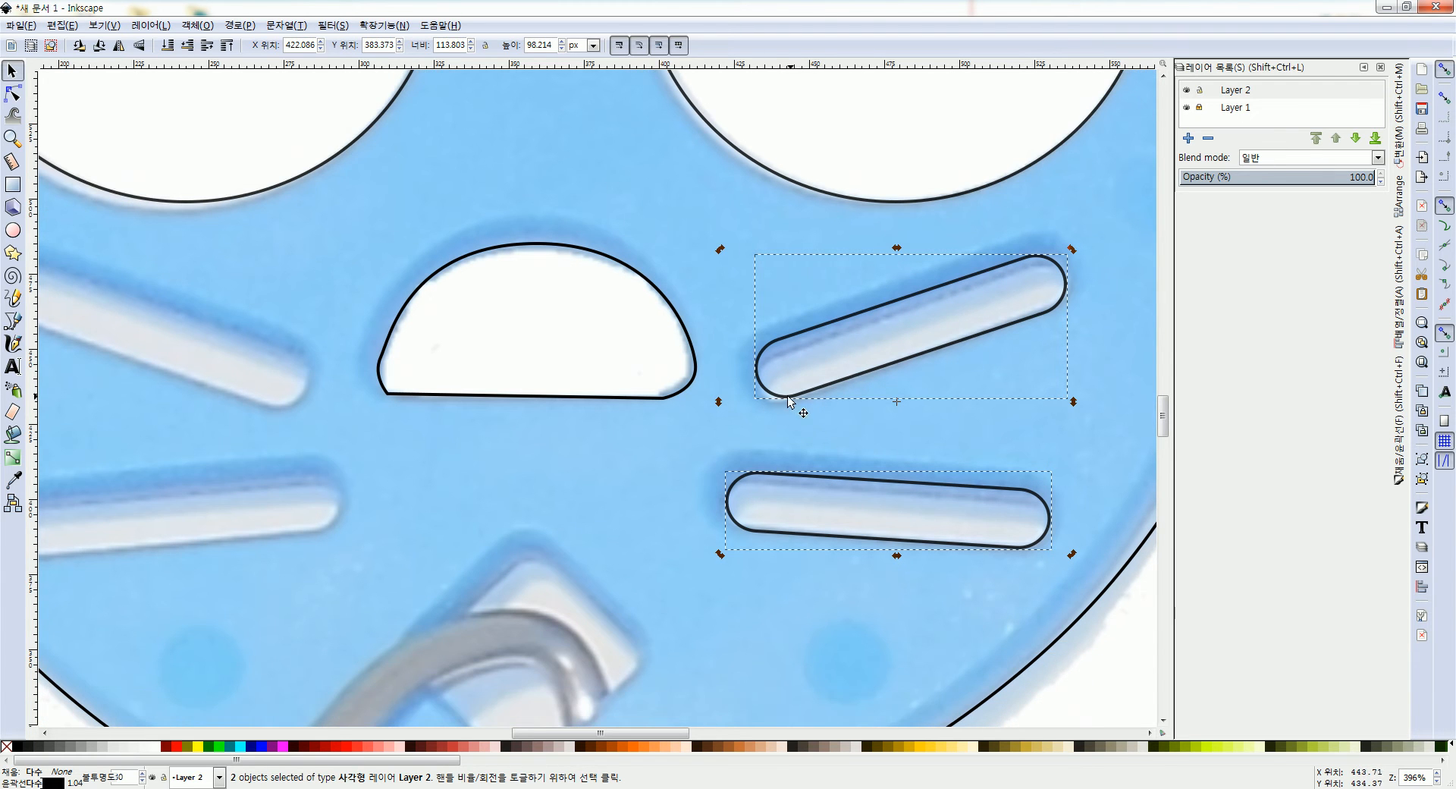
left_click_drag(801, 332, 308, 332)
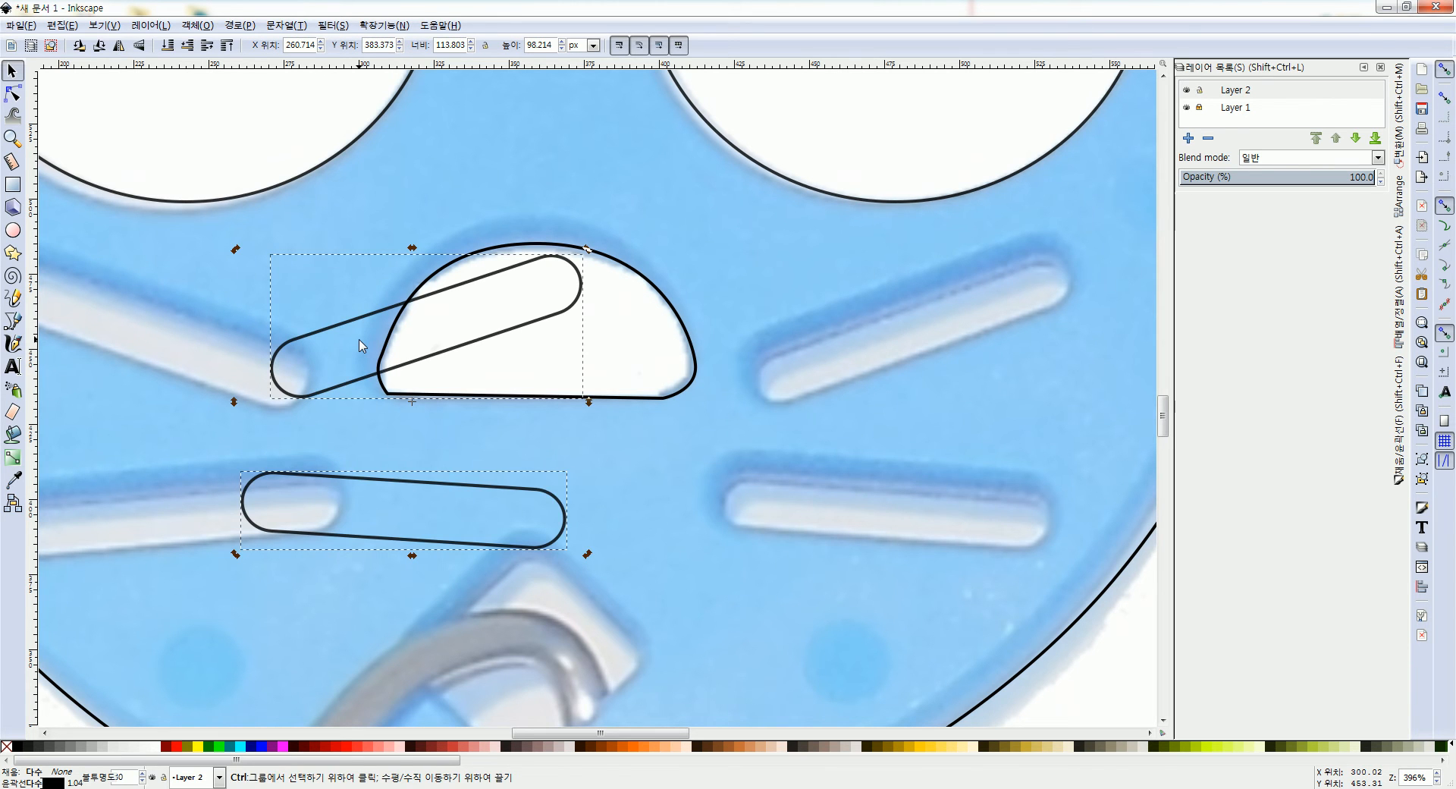
key("ctrl+z")
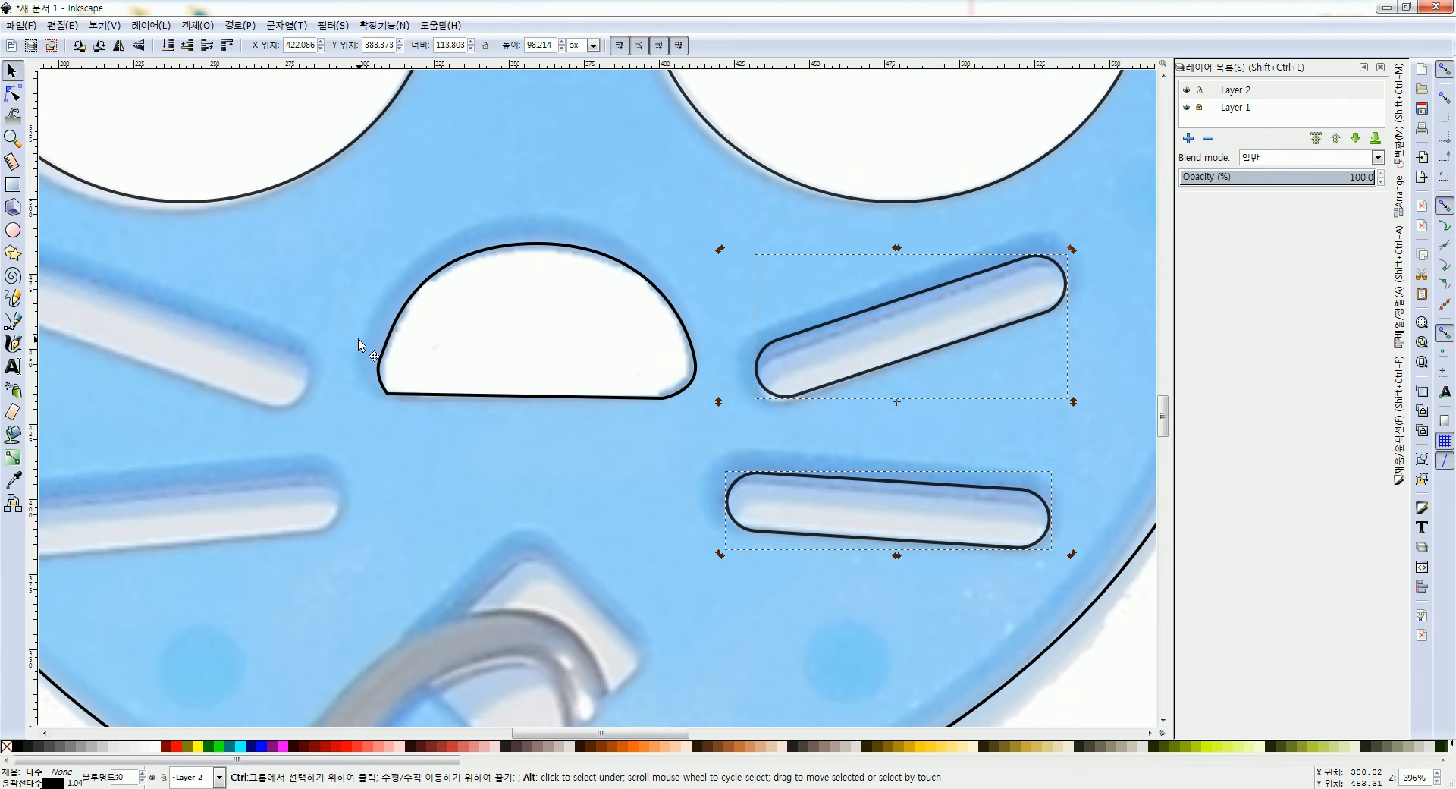
left_click_drag(783, 345, 427, 345)
key("ctrl+z")
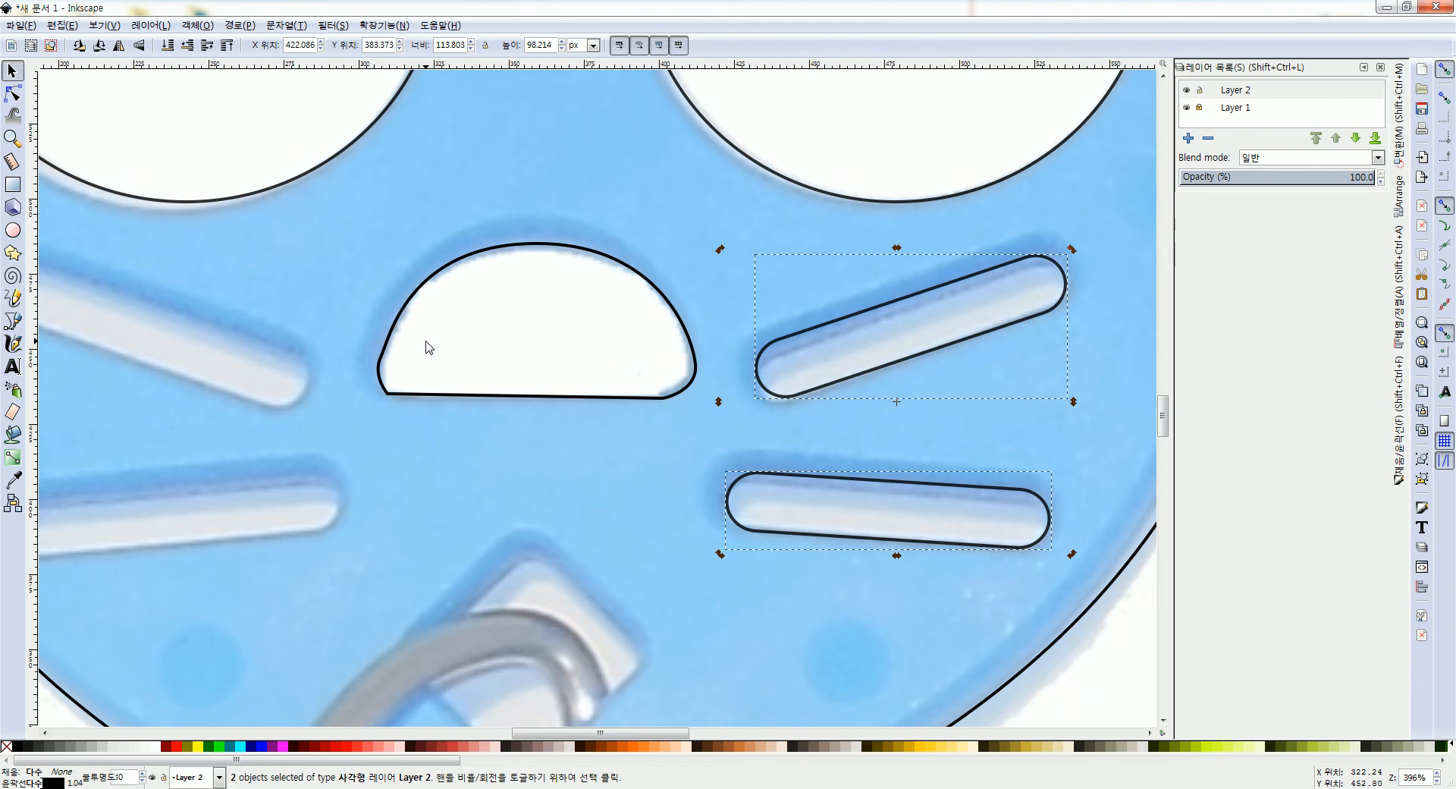
- Copy both right whisker outlines, paste them in place and move the copies horizontally toward the left whisker slots
left_click(68, 28)
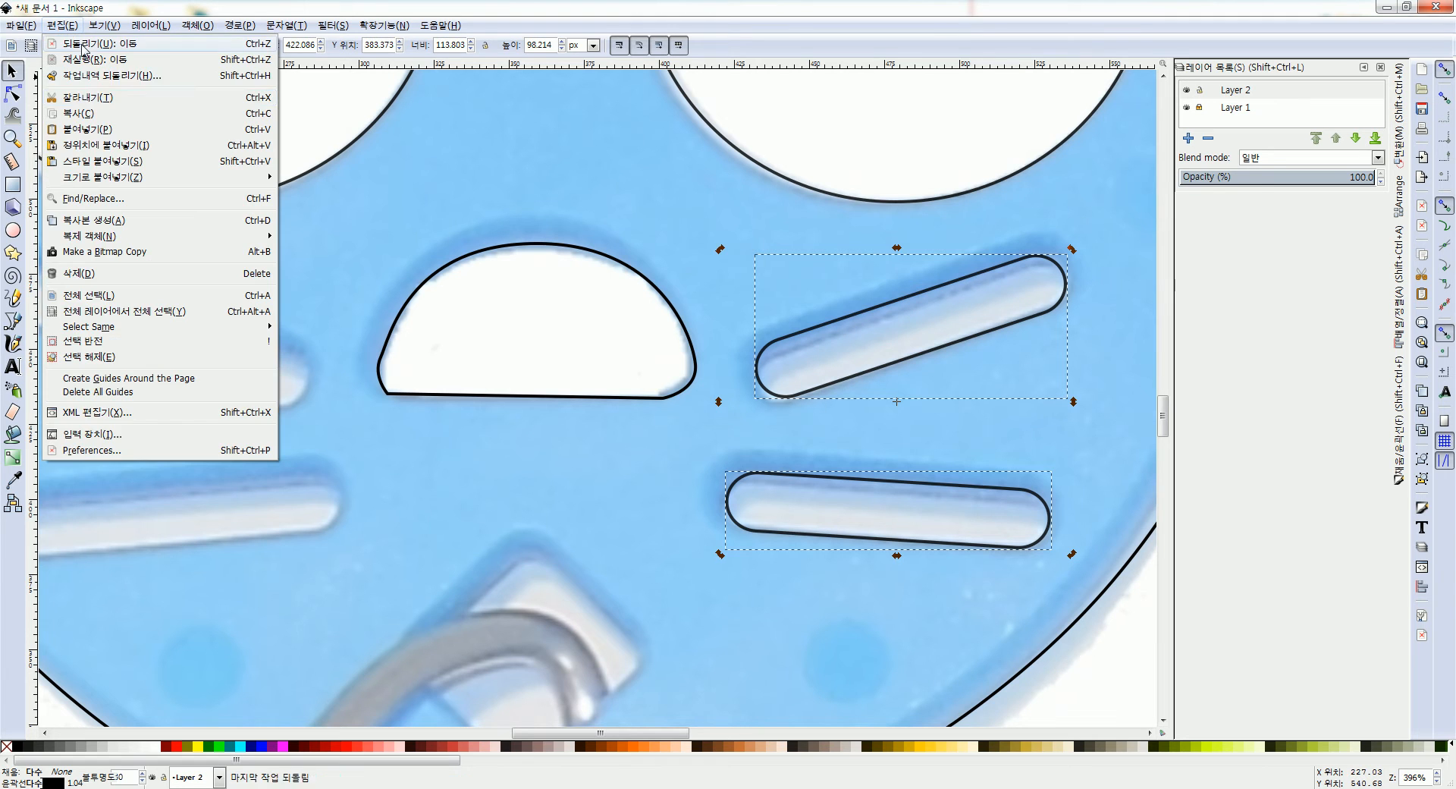
left_click(96, 116)
left_click(63, 25)
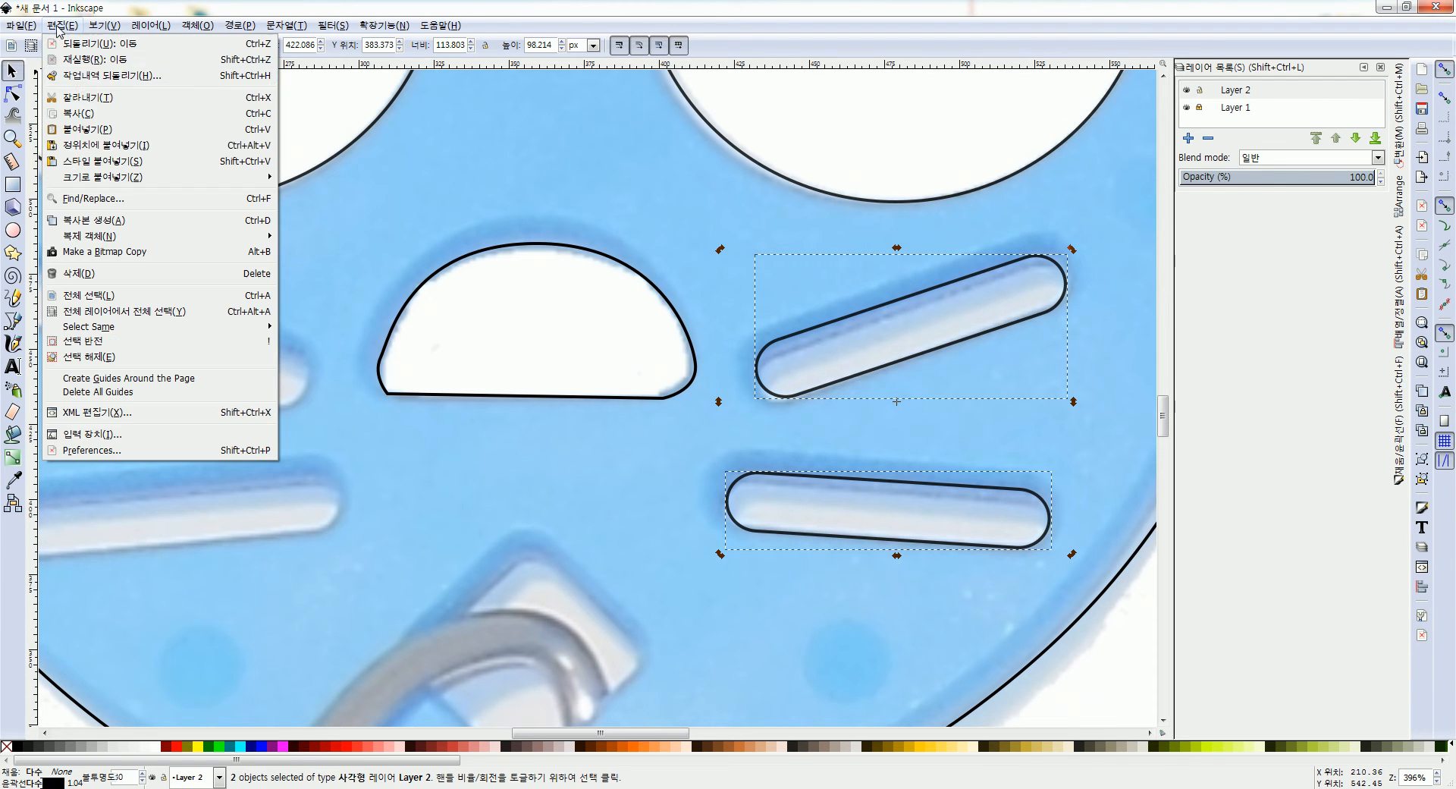
left_click(96, 144)
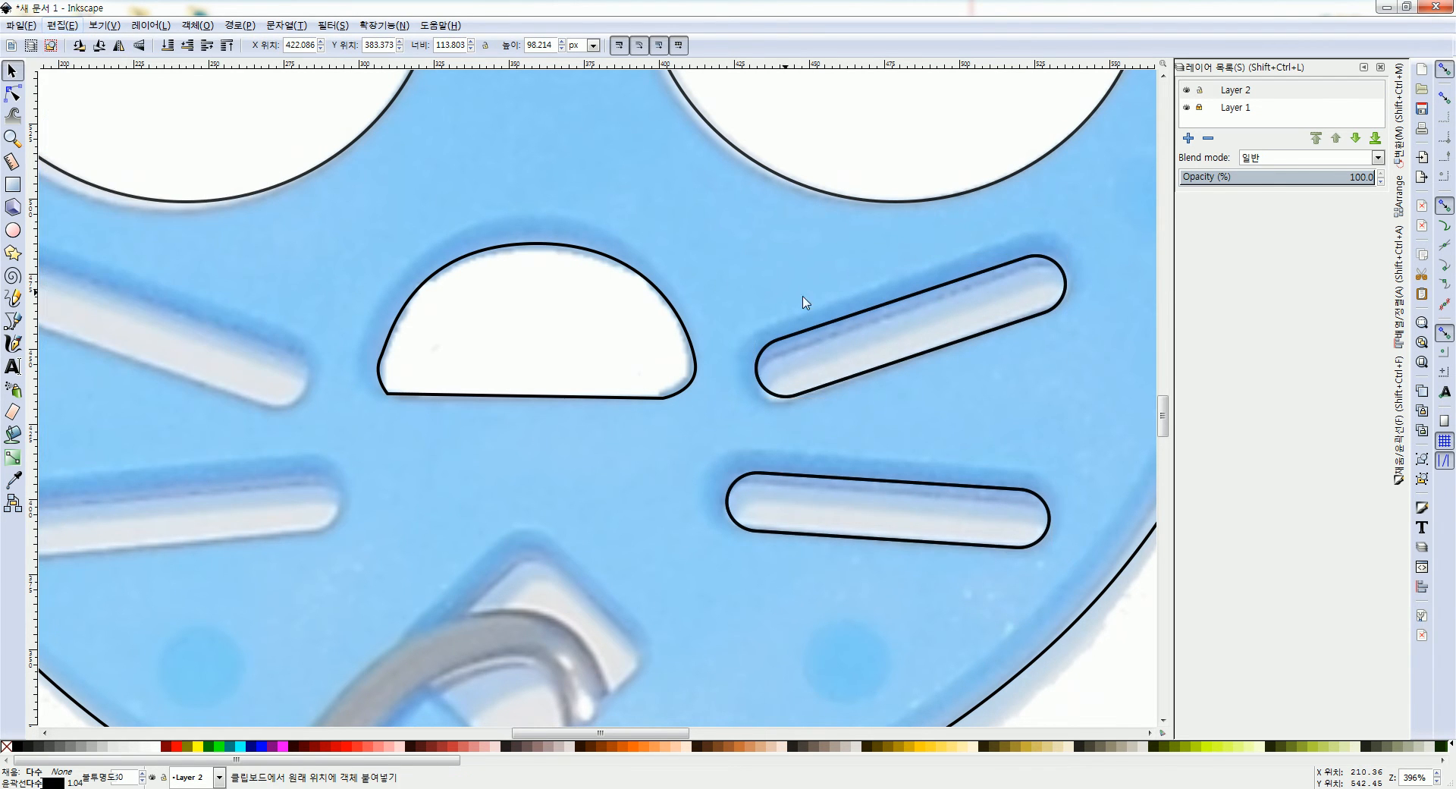
left_click_drag(833, 328, 176, 330)
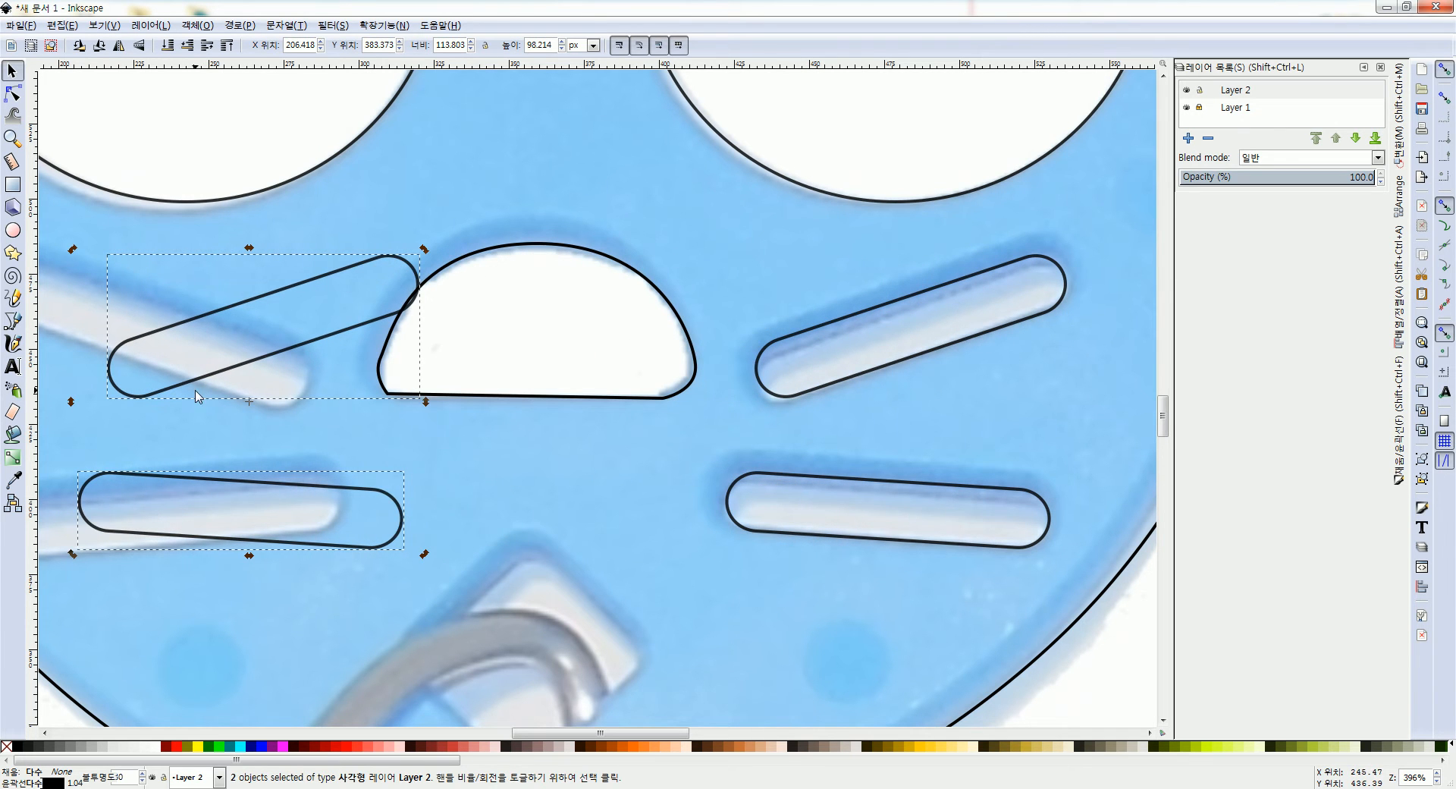
- Position the two whisker copies over the left whisker slots, flip them horizontally and nudge them 2 px left
scroll(367, 426, "left", 8)
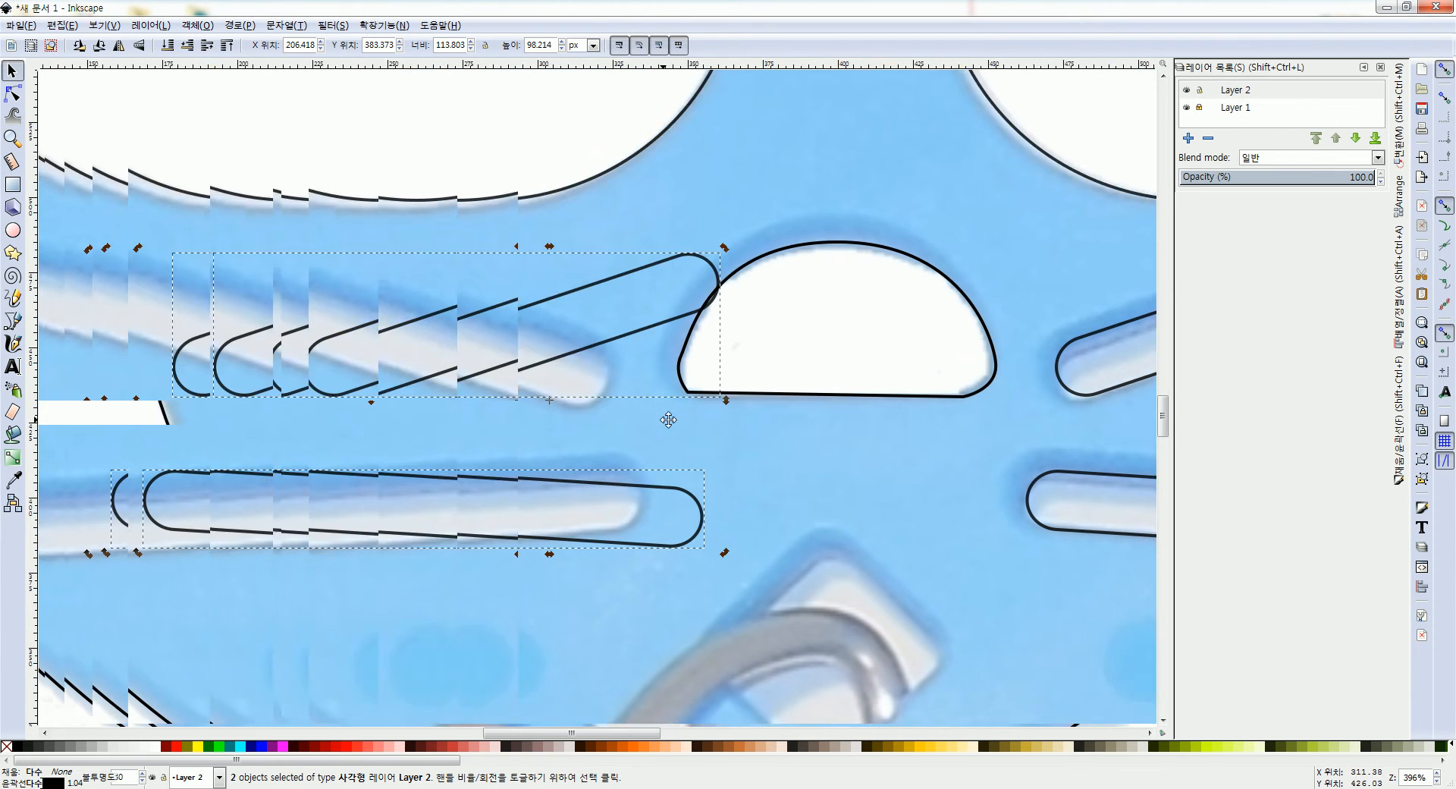
left_click_drag(595, 350, 532, 351)
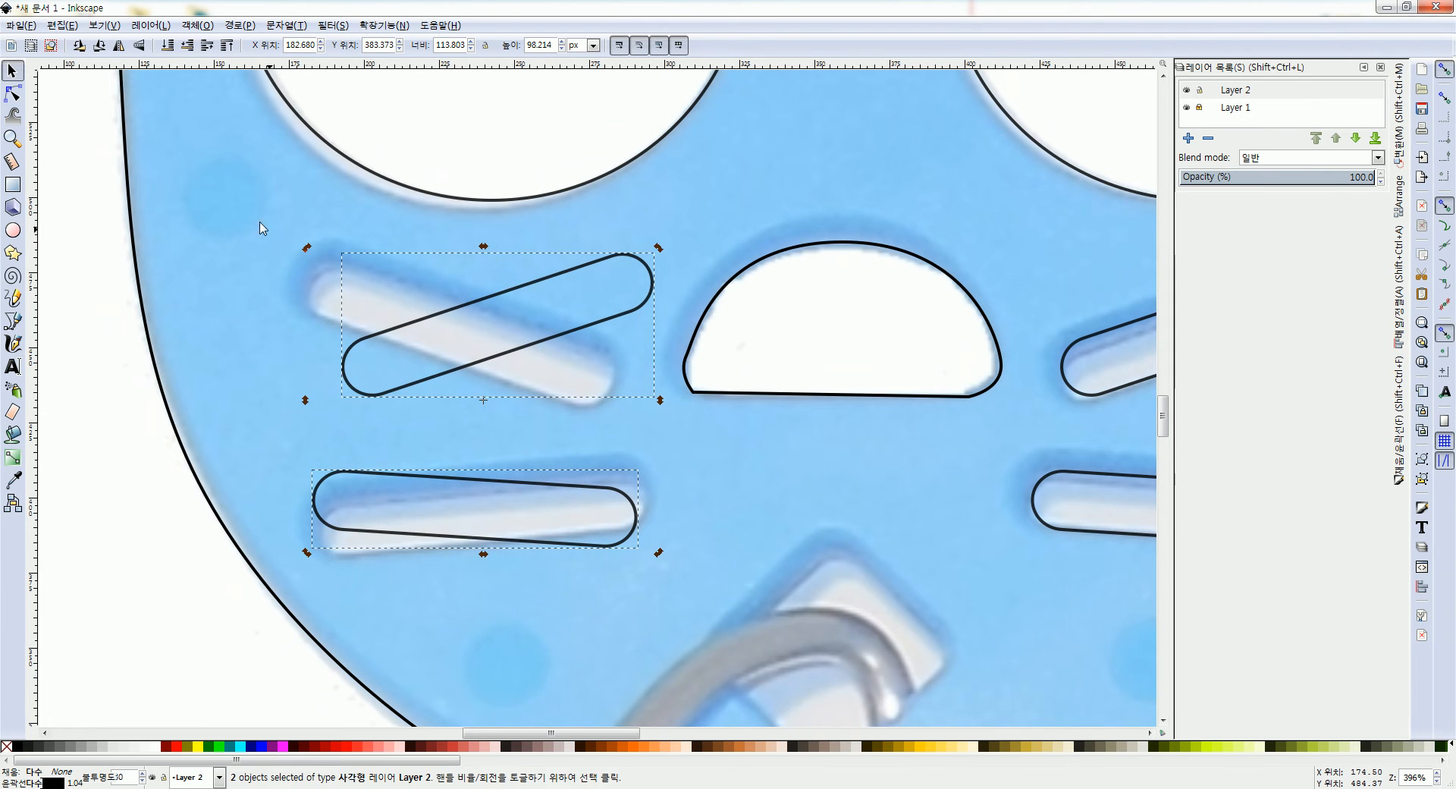
left_click(120, 45)
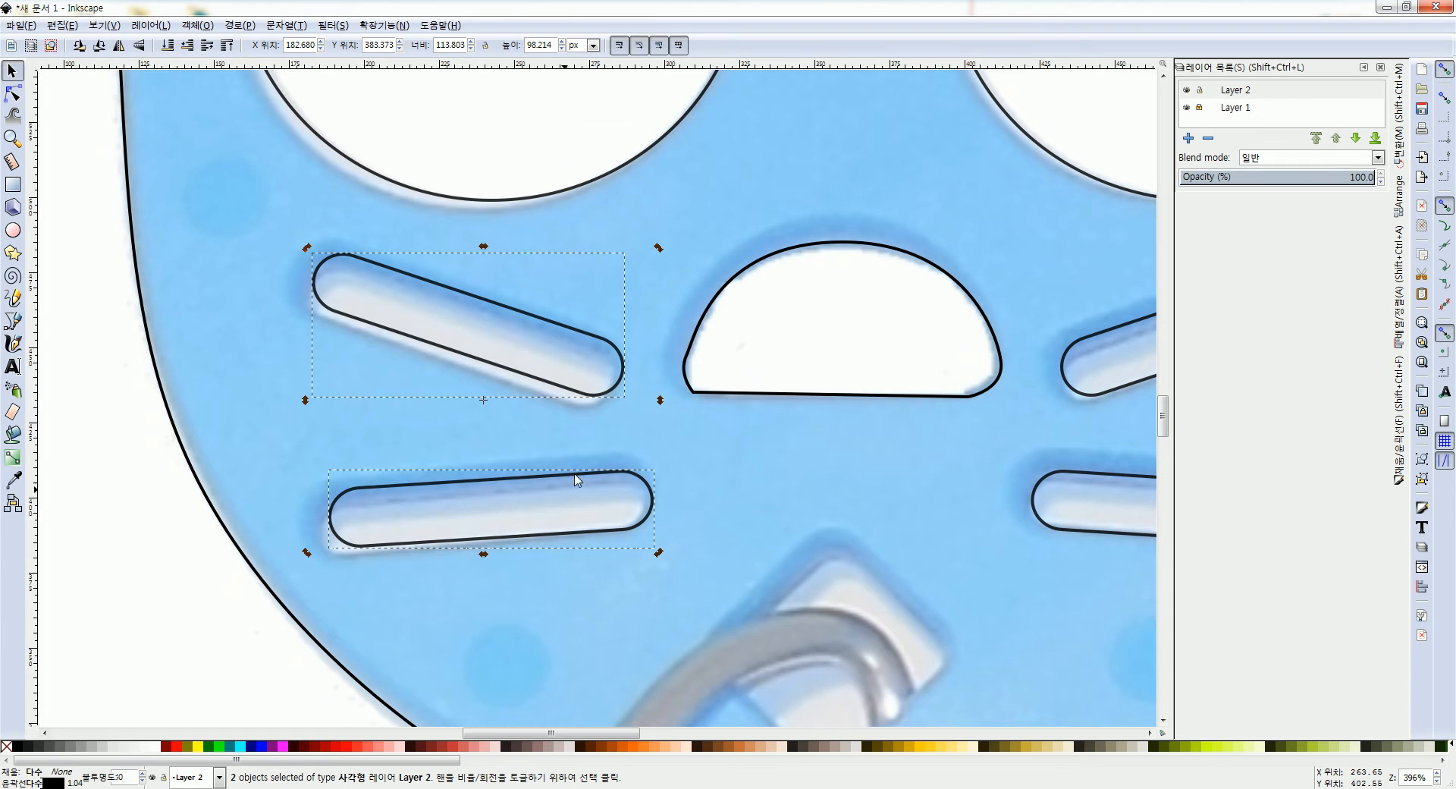
key("Left")
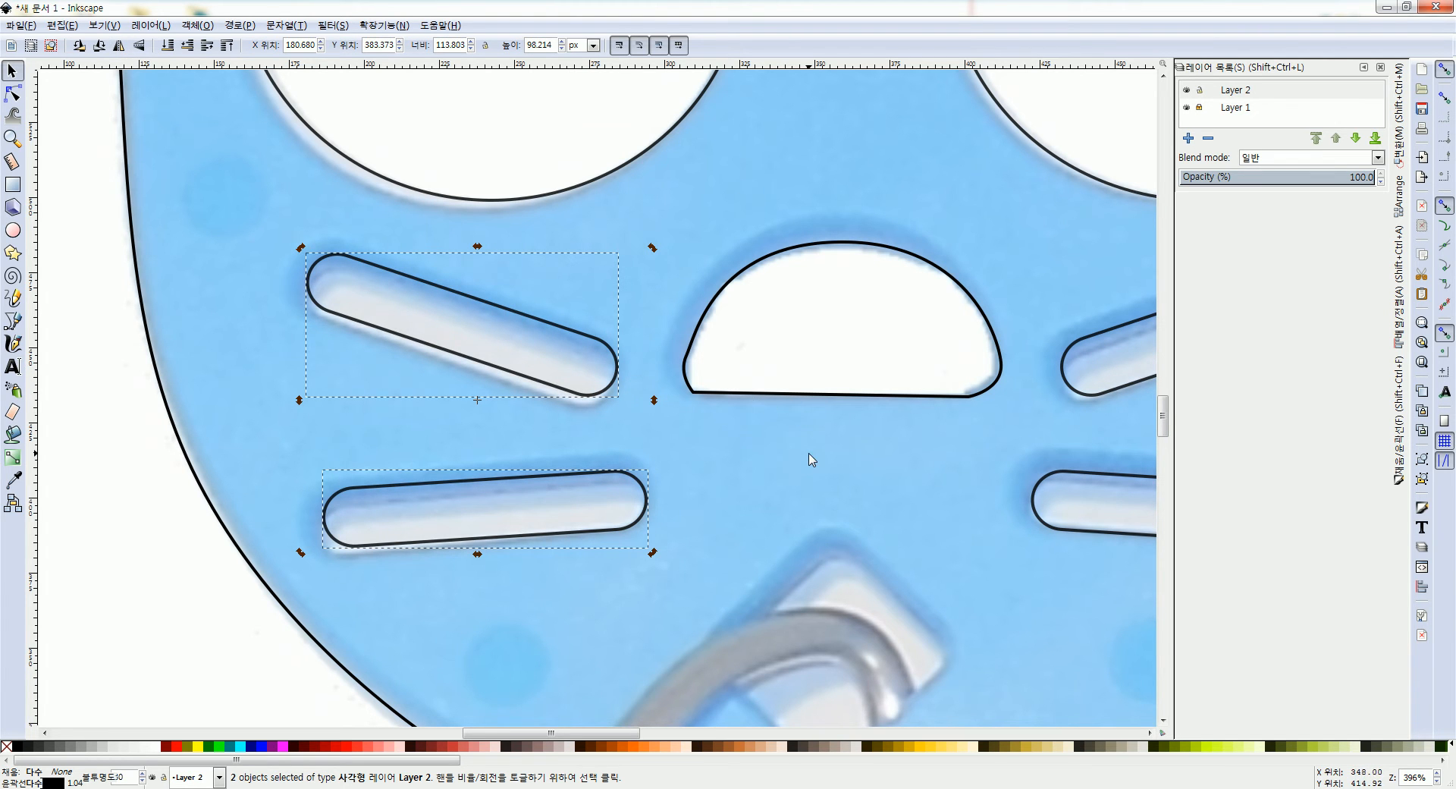
- Draw a rounded rectangle about 63 by 66 px centred on the diamond-shaped ring hole below the nose
left_click_drag(793, 431, 640, 270)
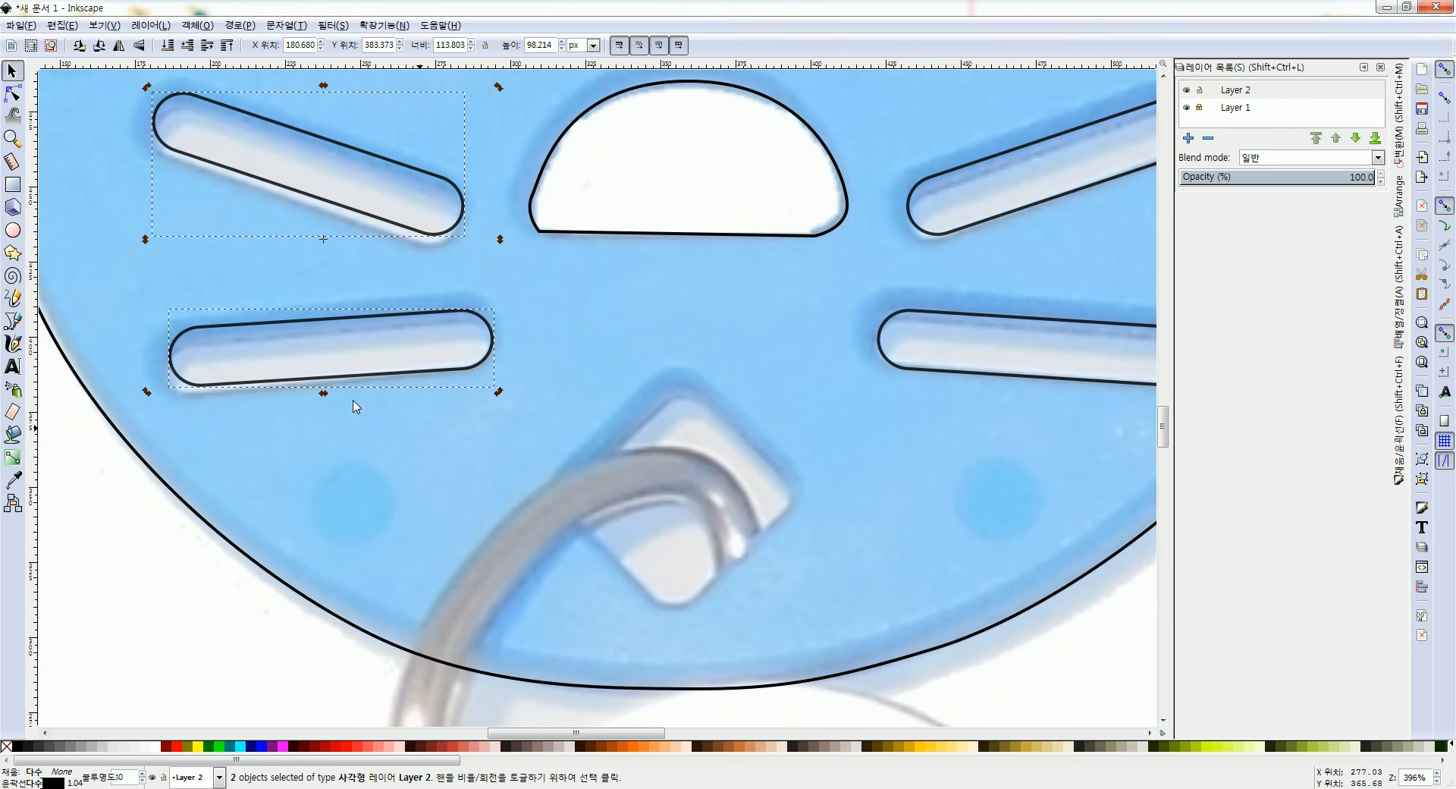
left_click(12, 184)
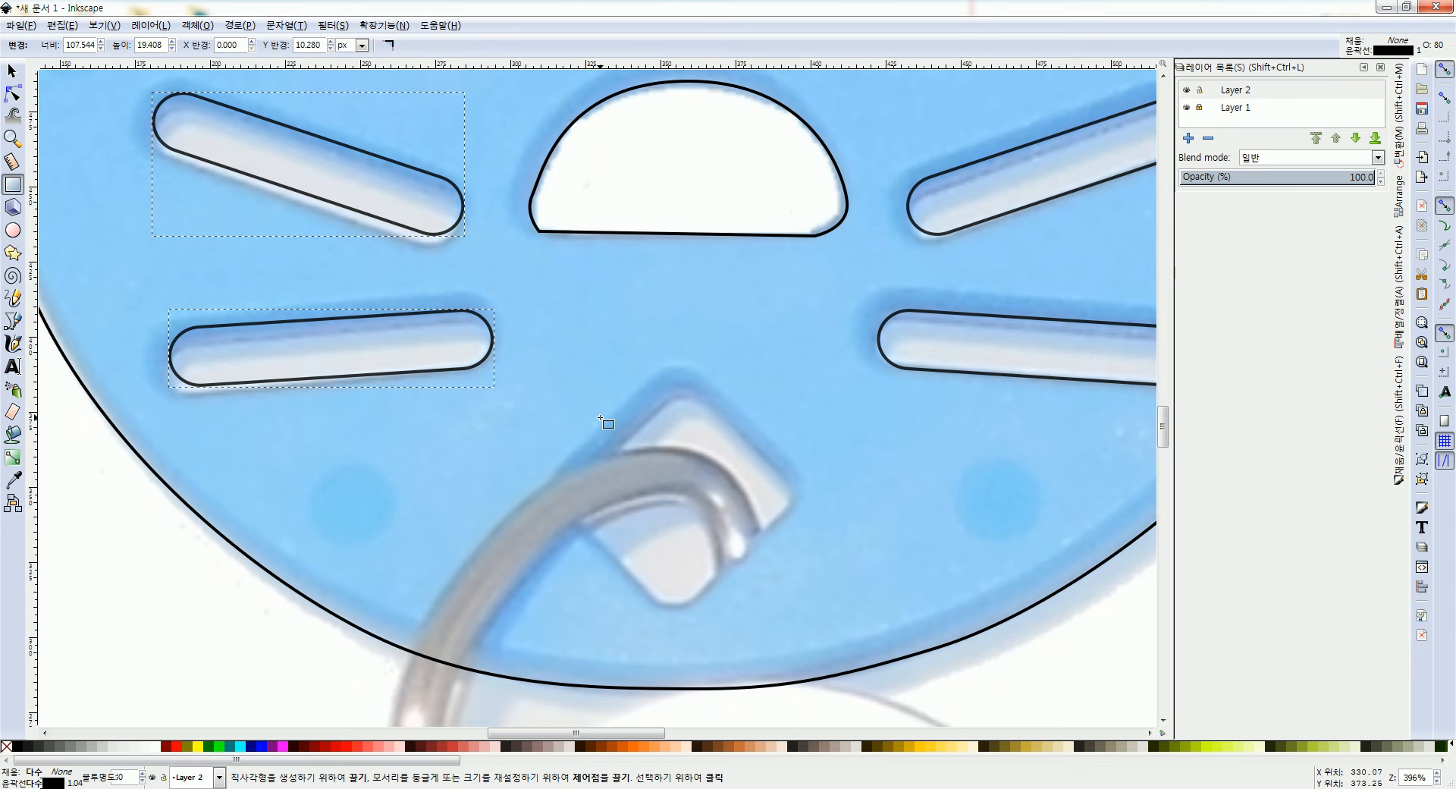
key("shift")
left_click_drag(678, 485, 773, 582)
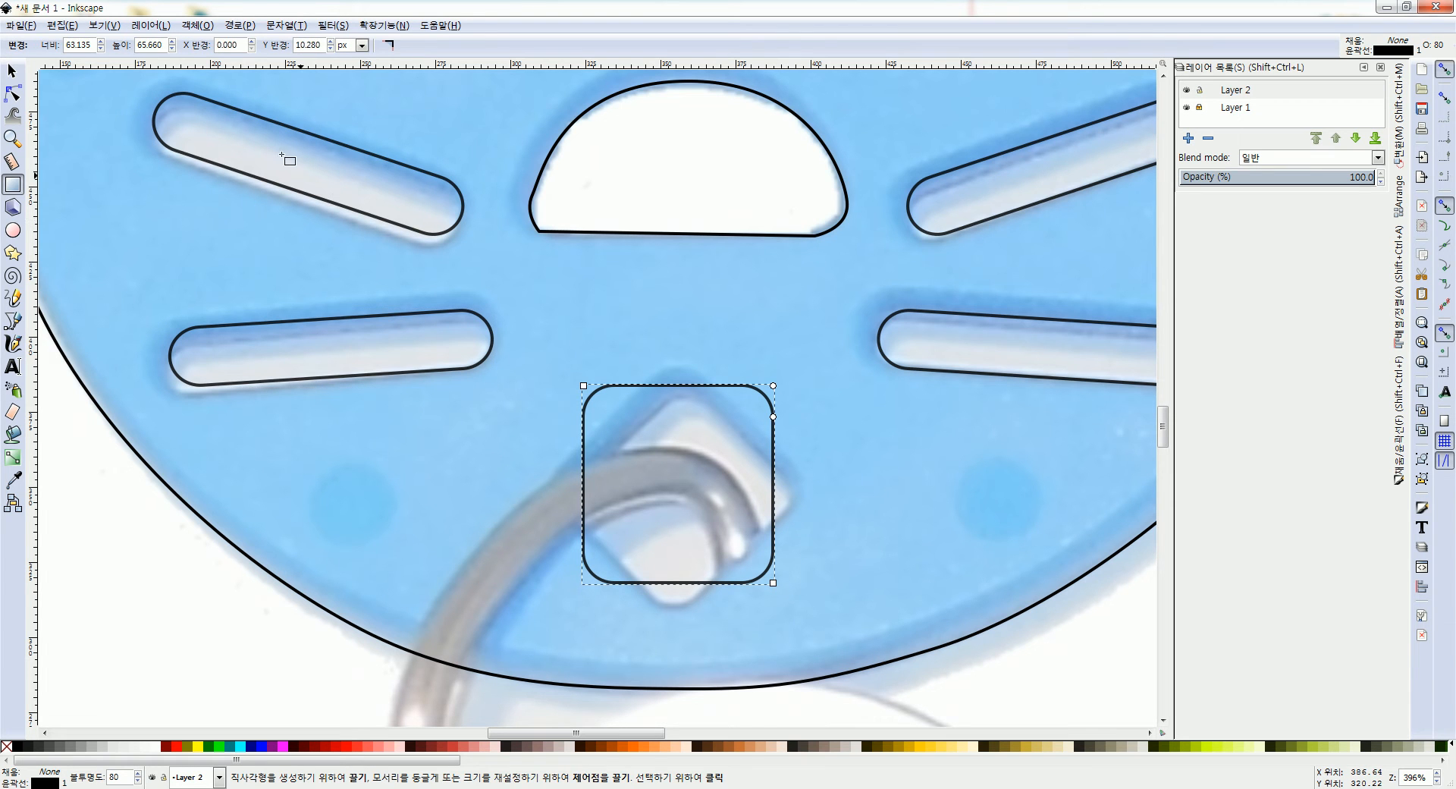
- Rotate the rounded rectangle into a diamond and scale it down to about 79.8 px wide and high to fit the ring hole
left_click(13, 70)
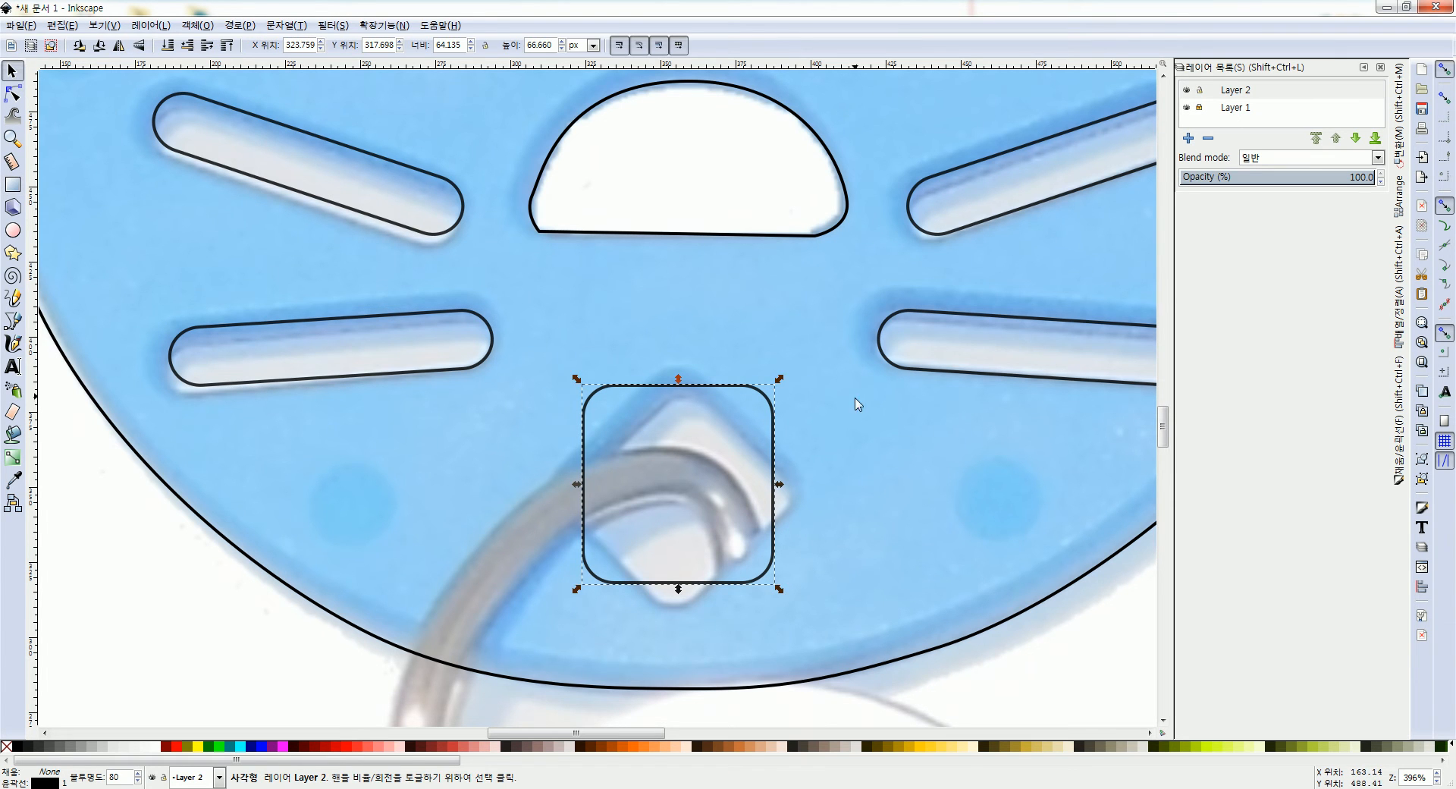
left_click(773, 402)
left_click_drag(778, 379, 680, 347)
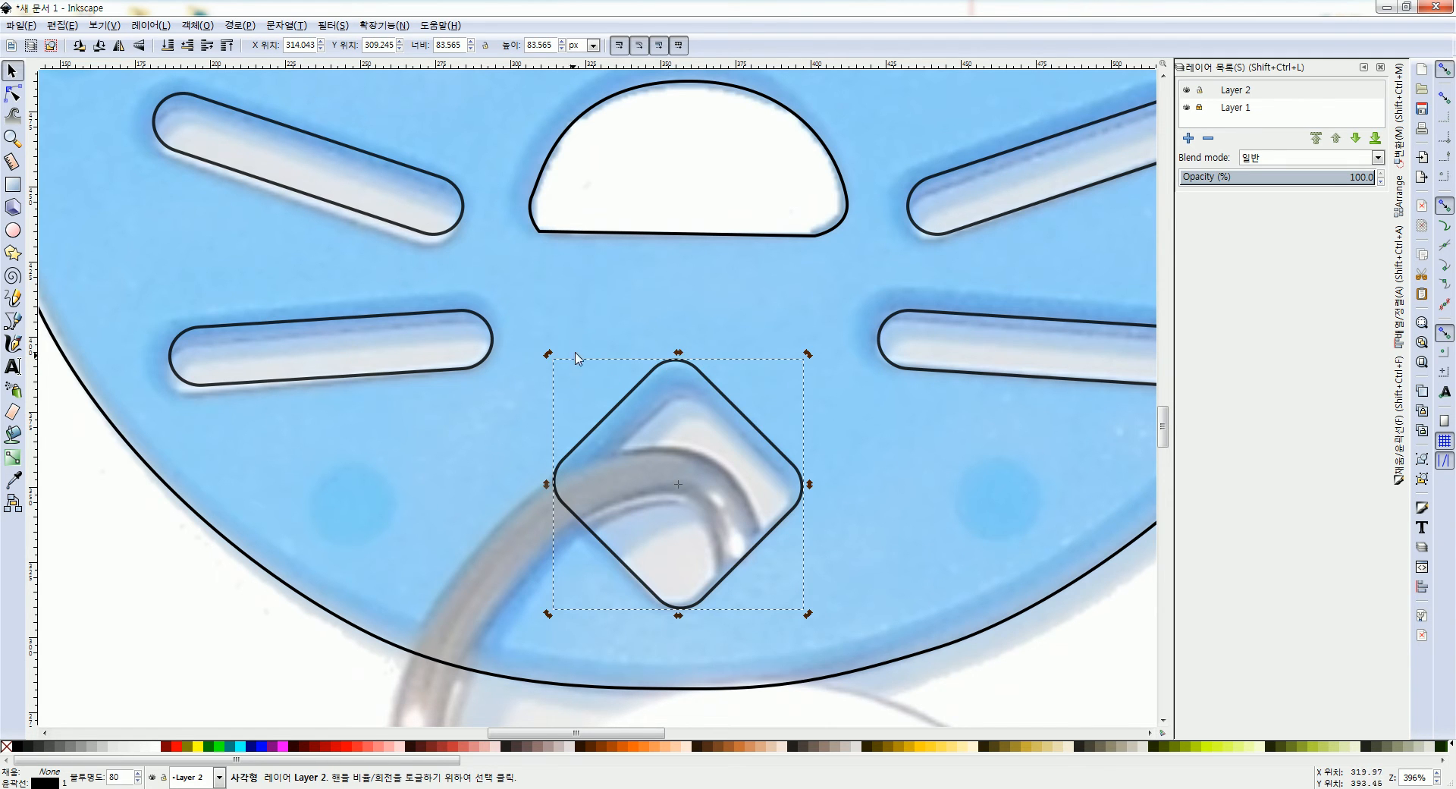
left_click(597, 365)
left_click(625, 396)
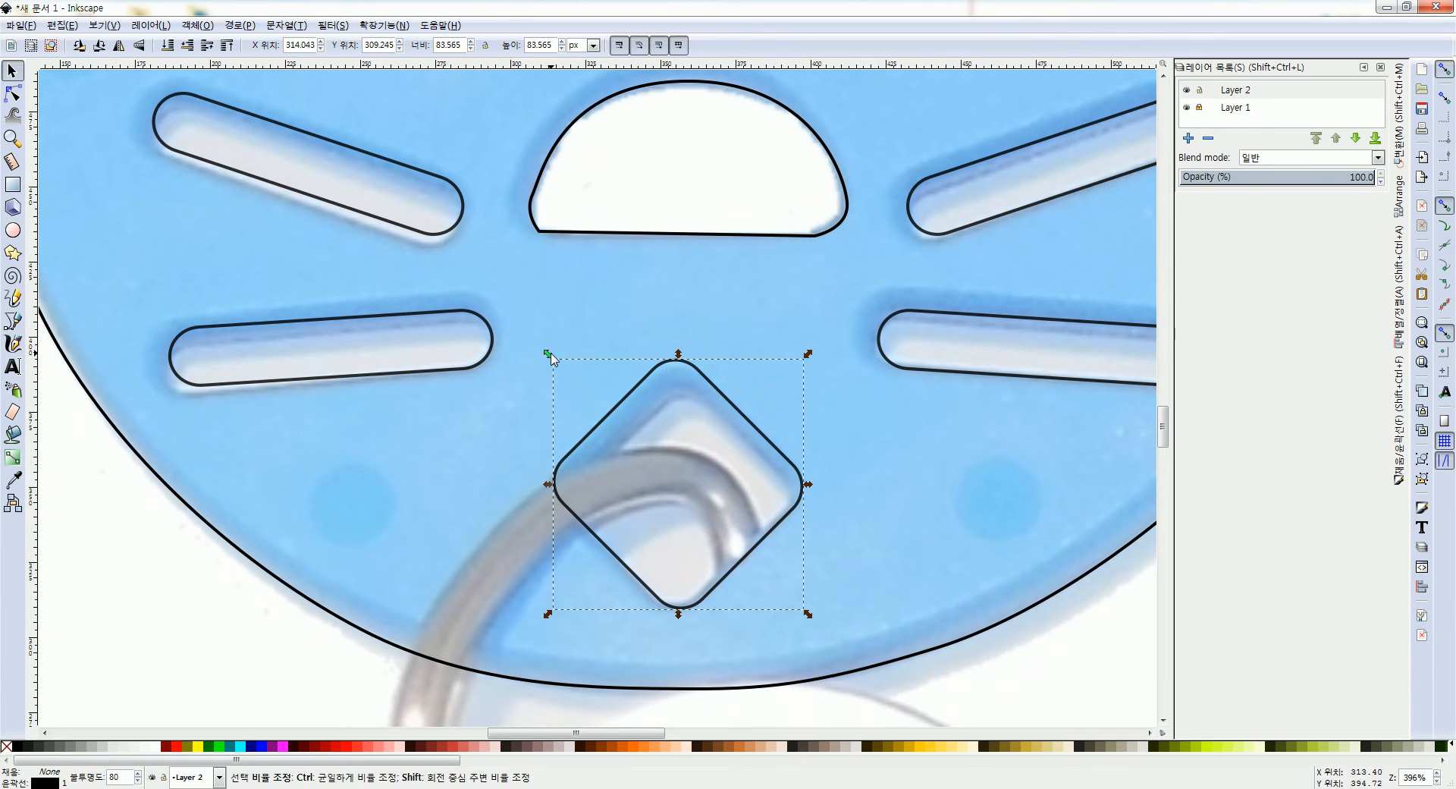
left_click_drag(549, 358, 562, 369)
left_click(848, 484)
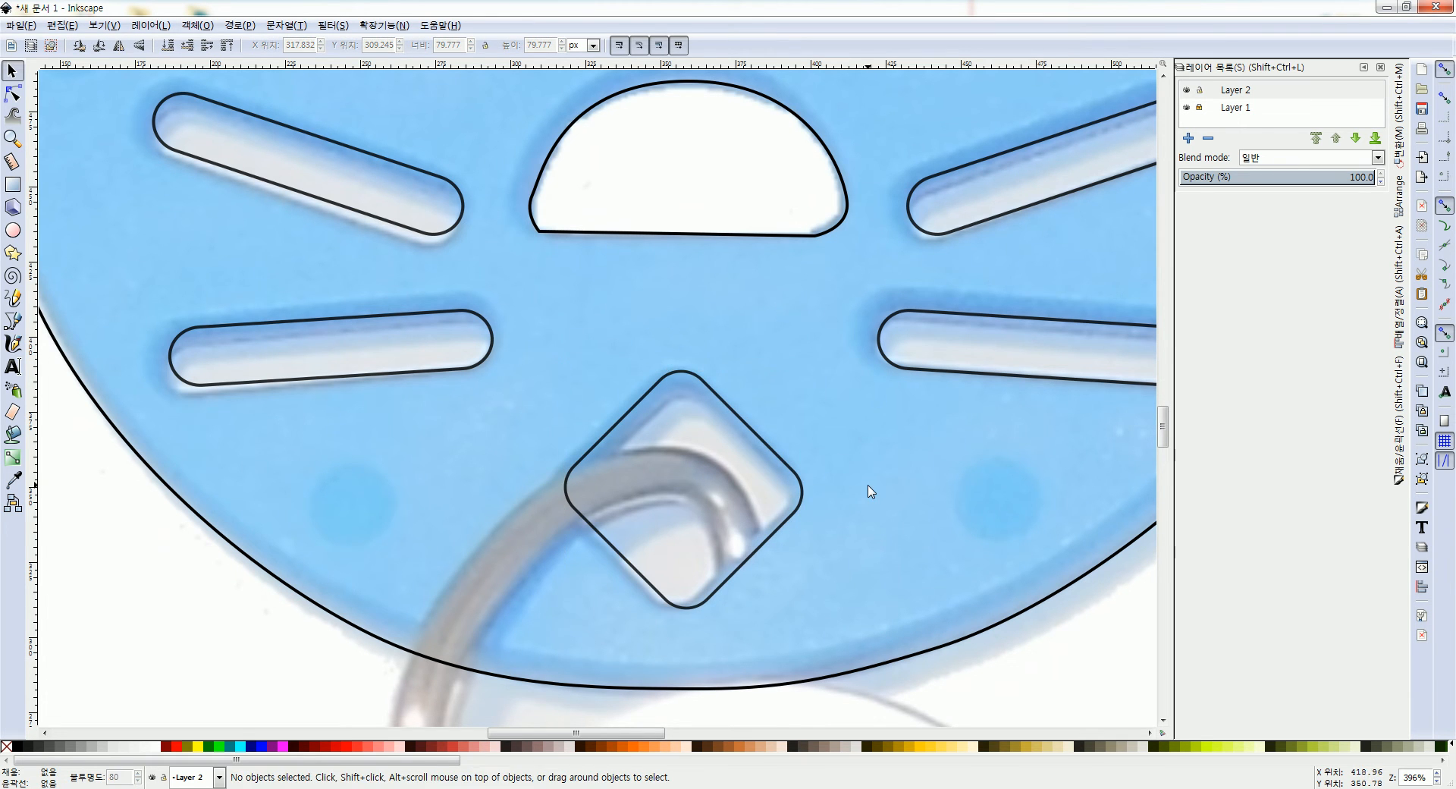
- Draw a closed straight-segment path around the right ear hole, with an extra node along each long side
scroll(864, 492, "down", 2)
scroll(864, 493, "down", 3, "ctrl")
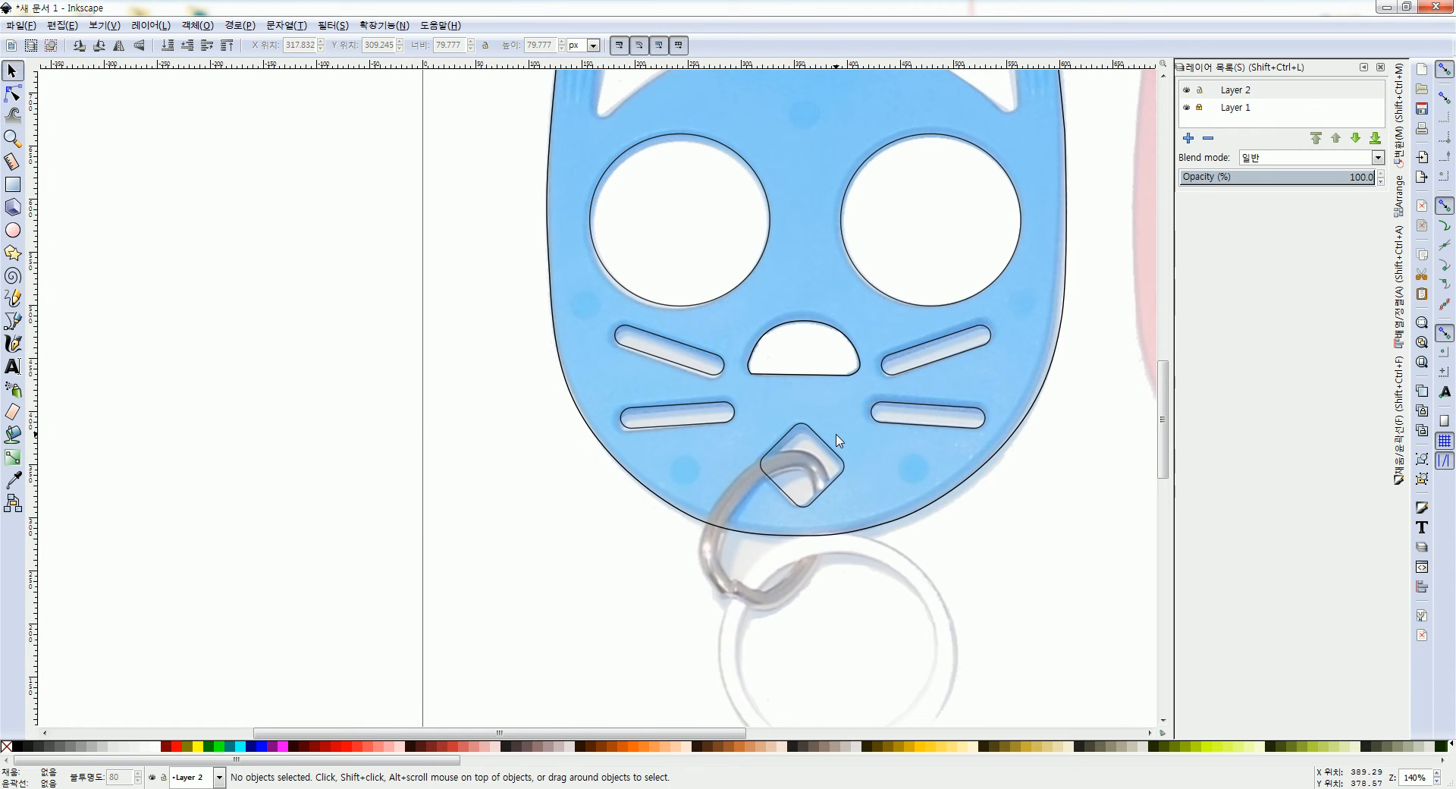
scroll(836, 434, "up", 5)
scroll(836, 434, "right", 4)
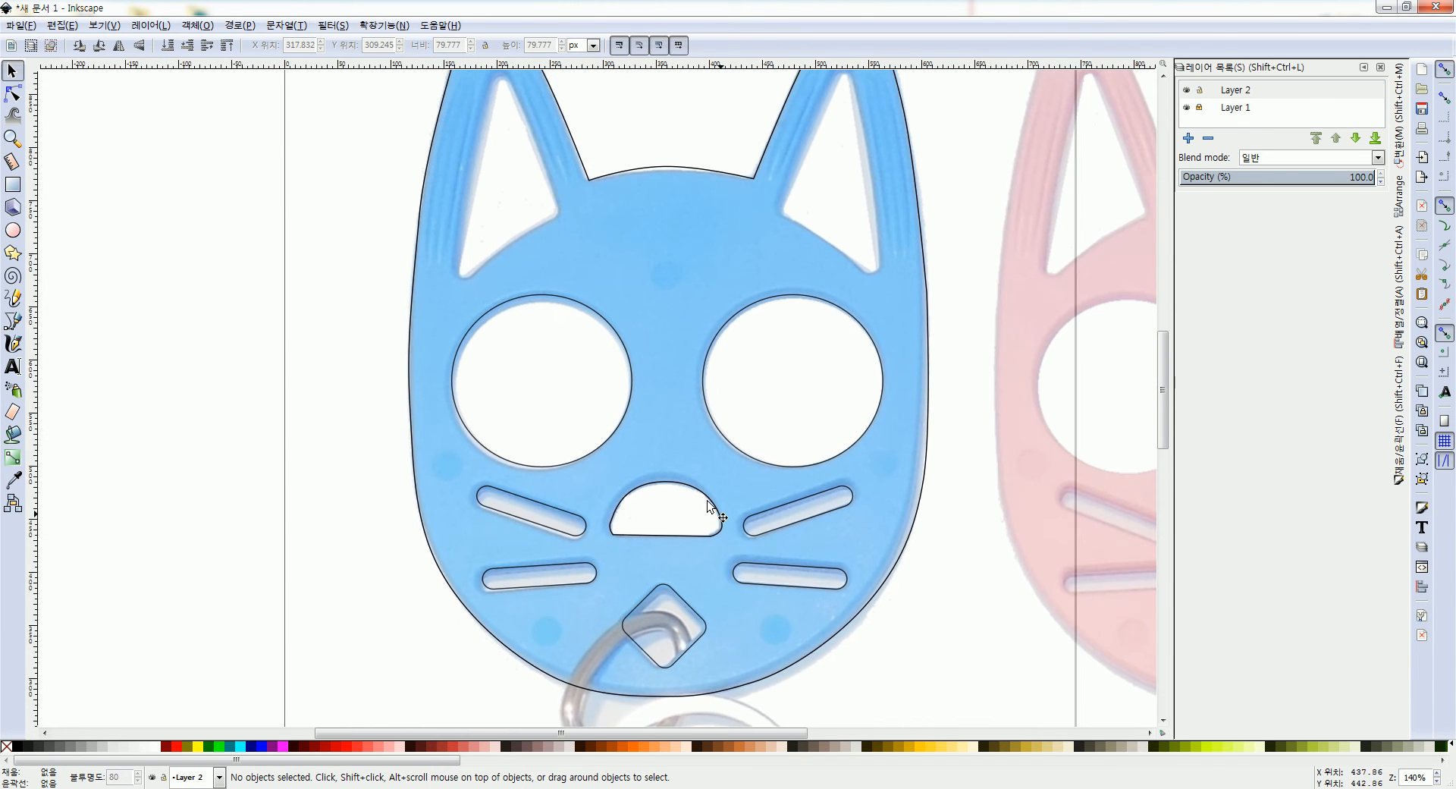
scroll(641, 323, "up", 4)
scroll(604, 474, "up", 1, "ctrl")
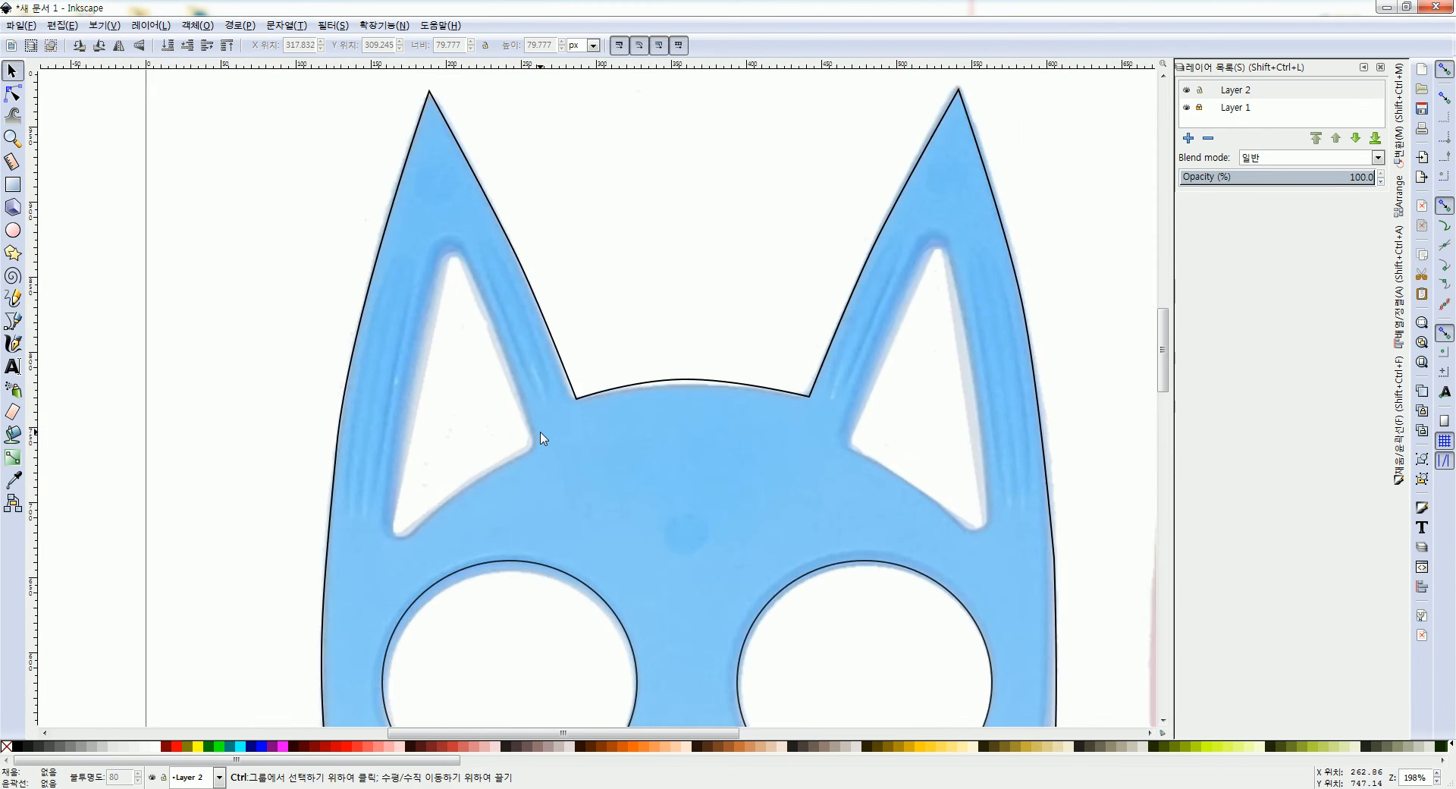
scroll(455, 439, "down", 1)
scroll(455, 440, "right", 4)
scroll(501, 410, "right", 2)
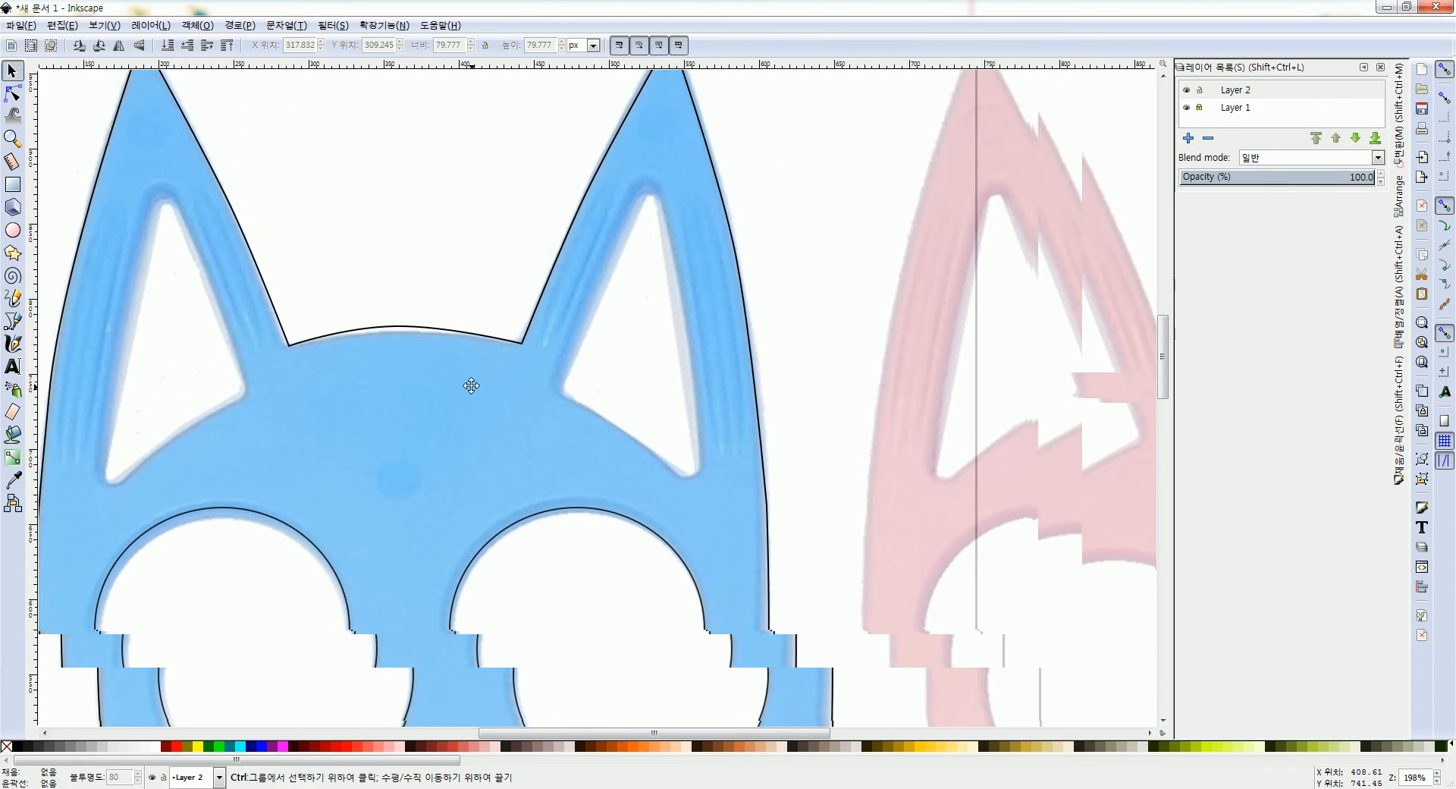
left_click(12, 322)
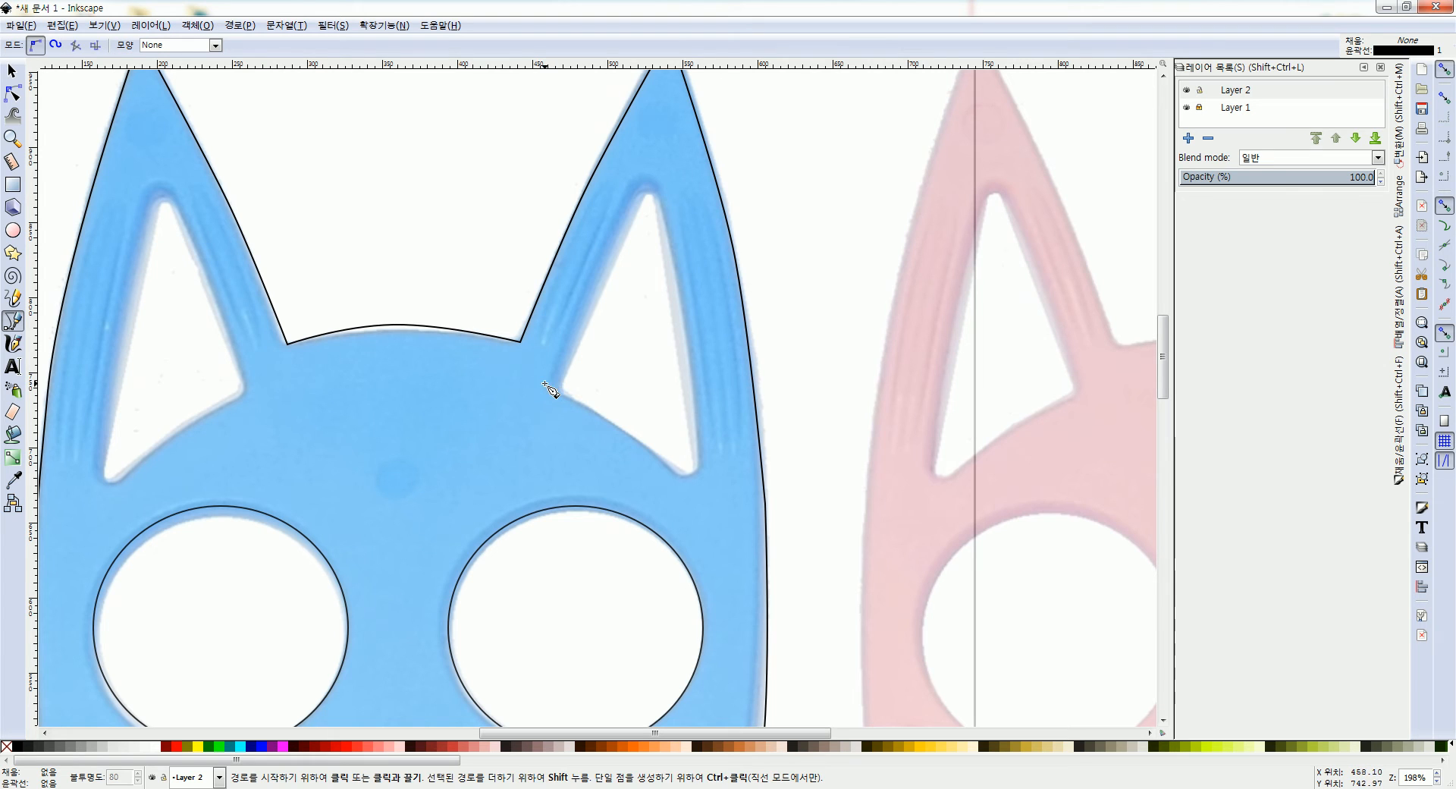
left_click(544, 383)
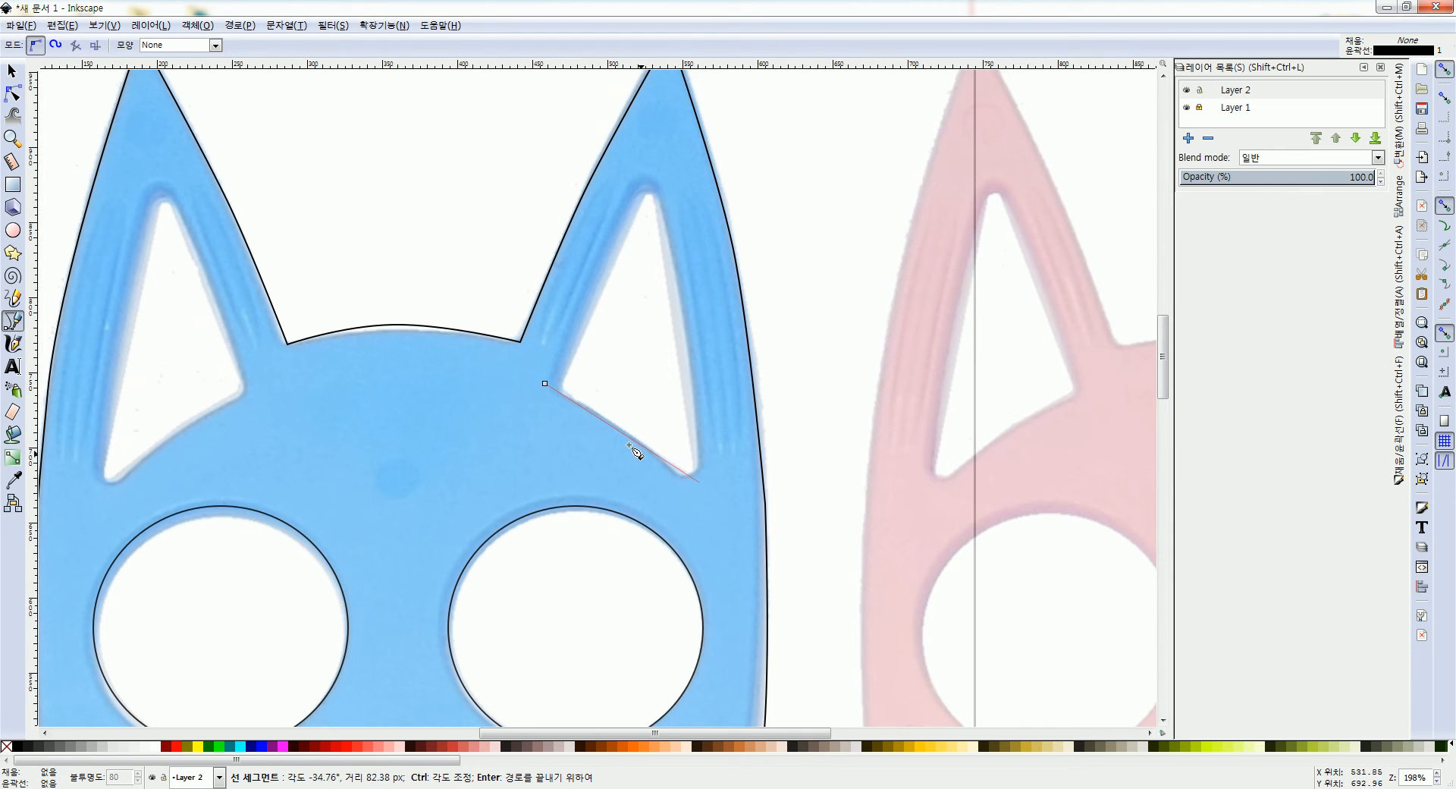
left_click(704, 482)
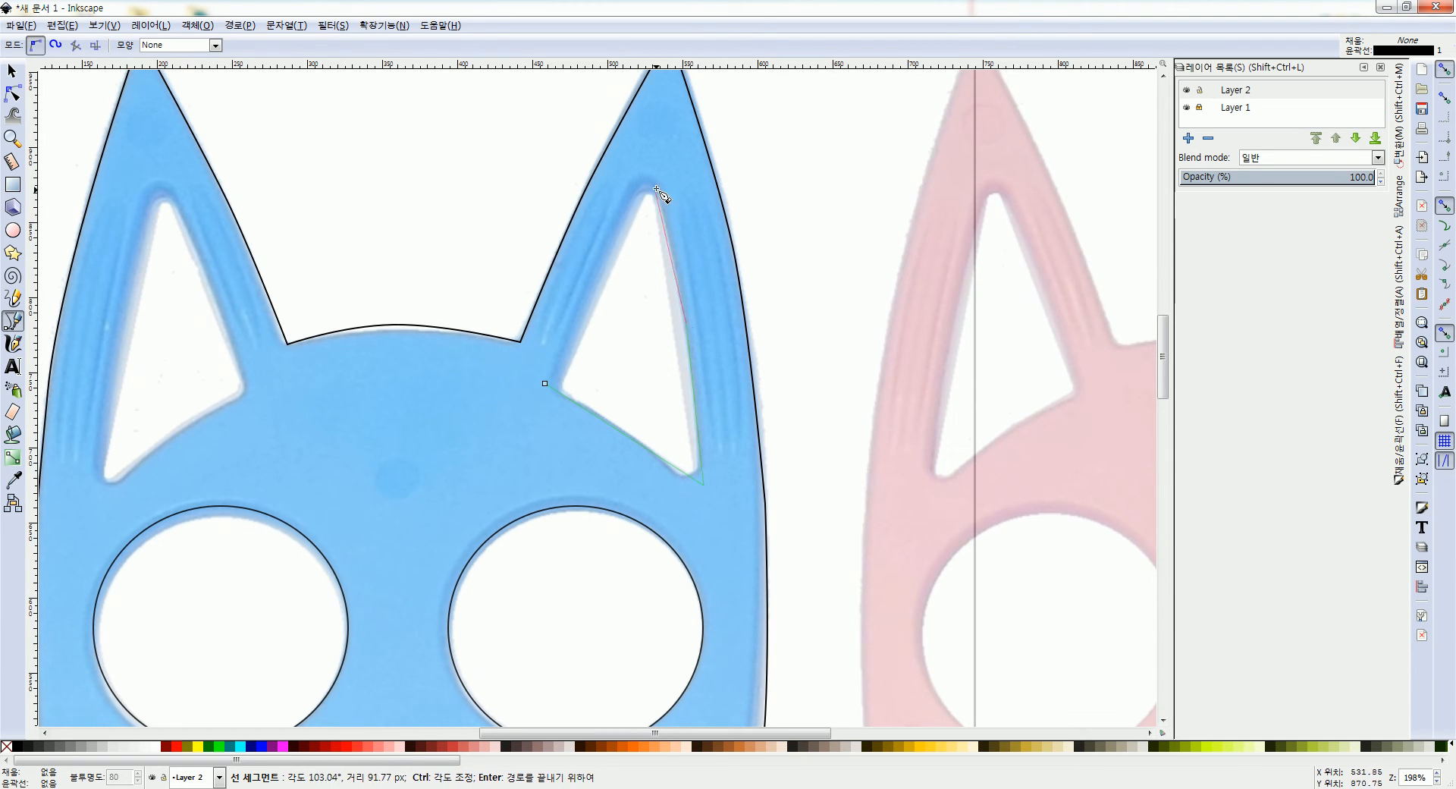
left_click(646, 173)
left_click(594, 286)
left_click(545, 384)
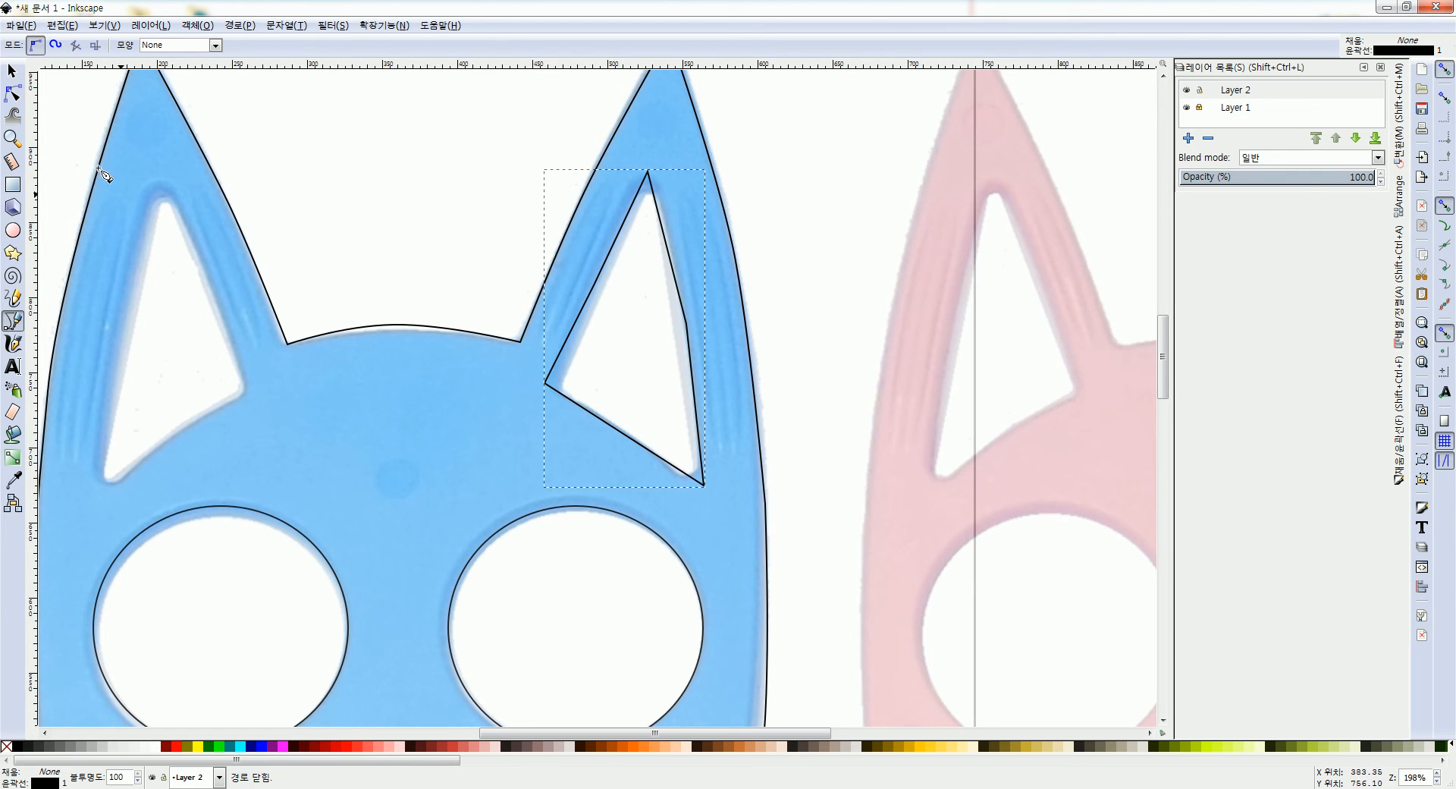
- Make the middle nodes on both long sides of the ear hole path symmetric
left_click(13, 93)
left_click(594, 286)
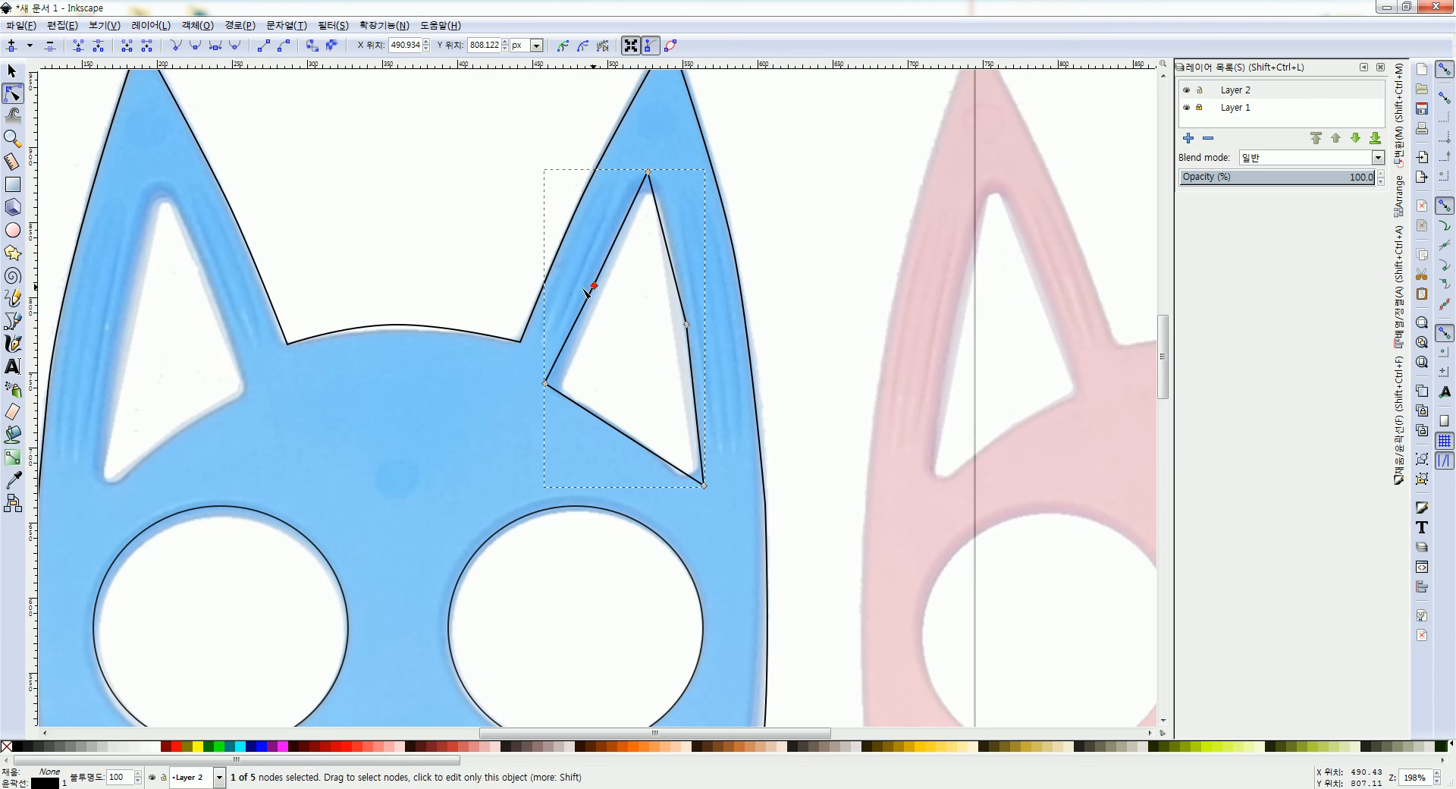
left_click(688, 324)
left_click(216, 46)
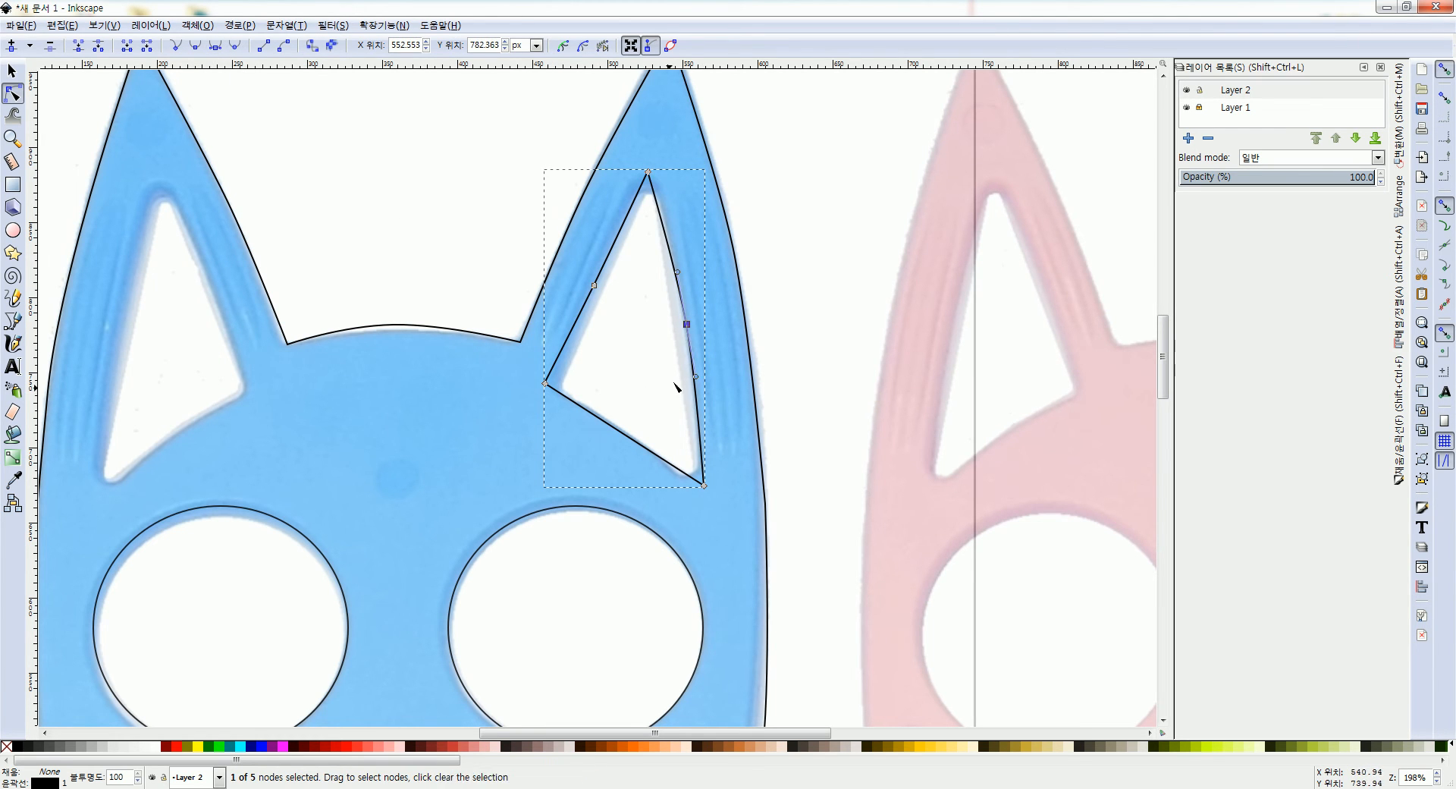
- Smooth the ear hole path's apex node and lower it to the hole's rounded tip, then insert a node midway along the bottom edge
left_click(648, 172)
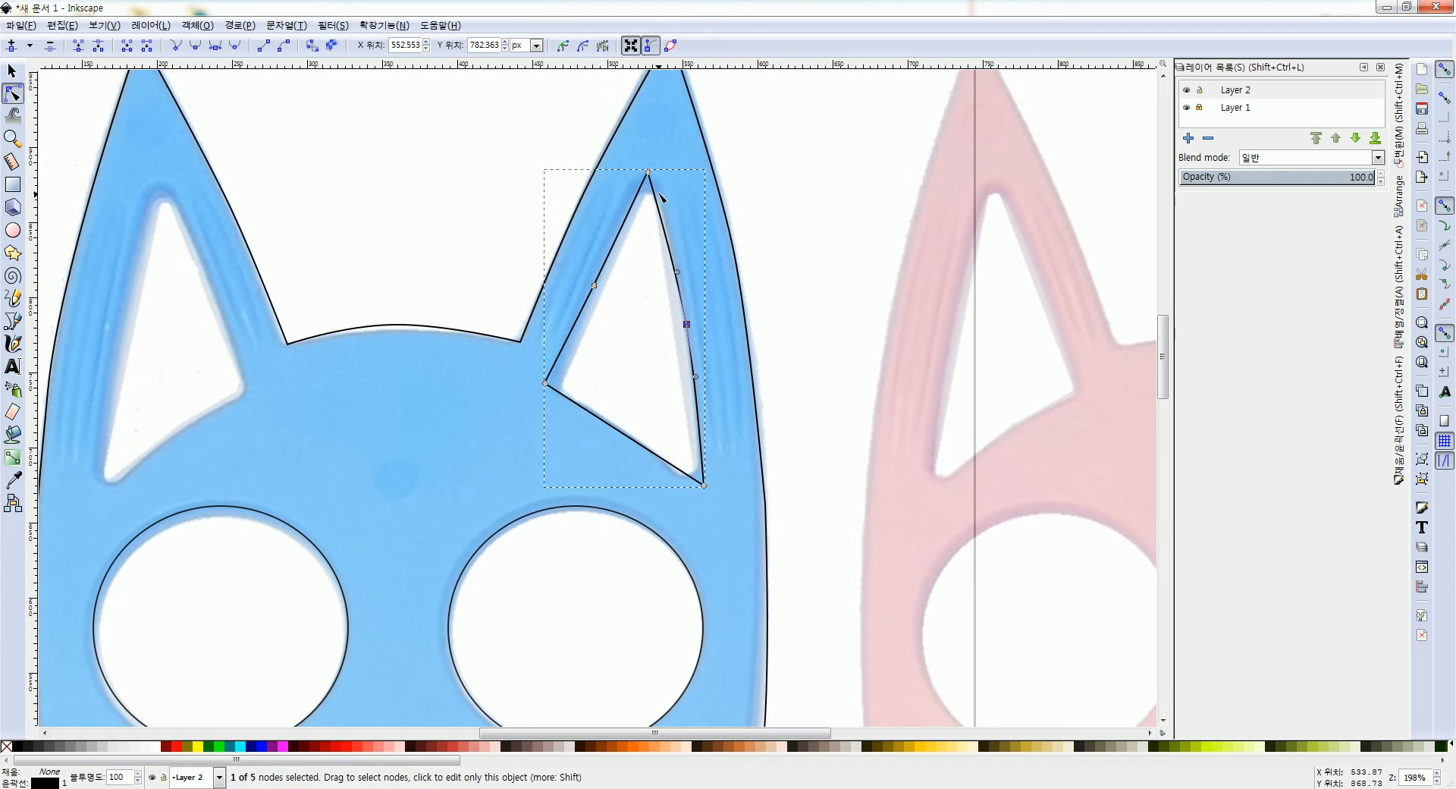
left_click(260, 47)
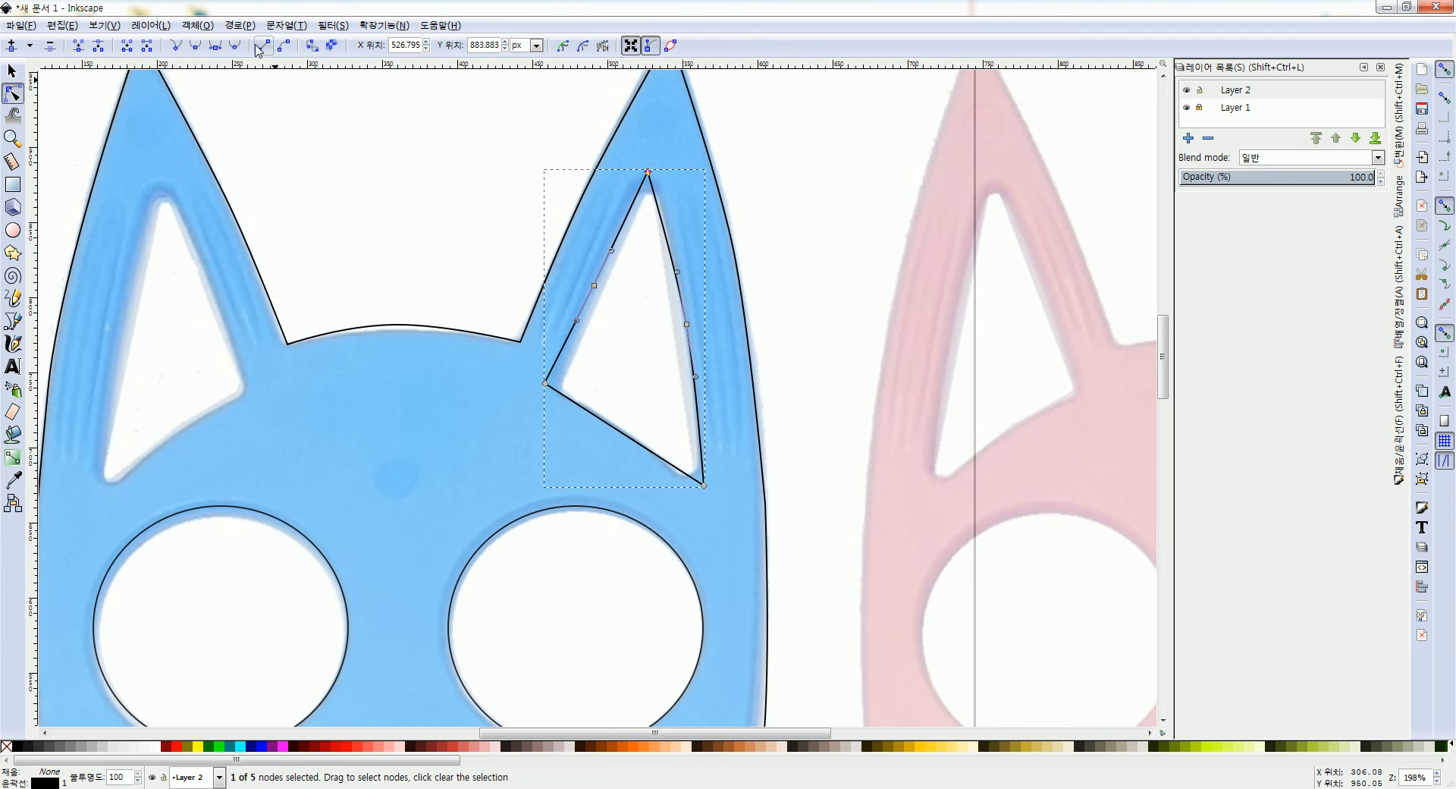
left_click(196, 47)
left_click_drag(606, 168, 650, 187)
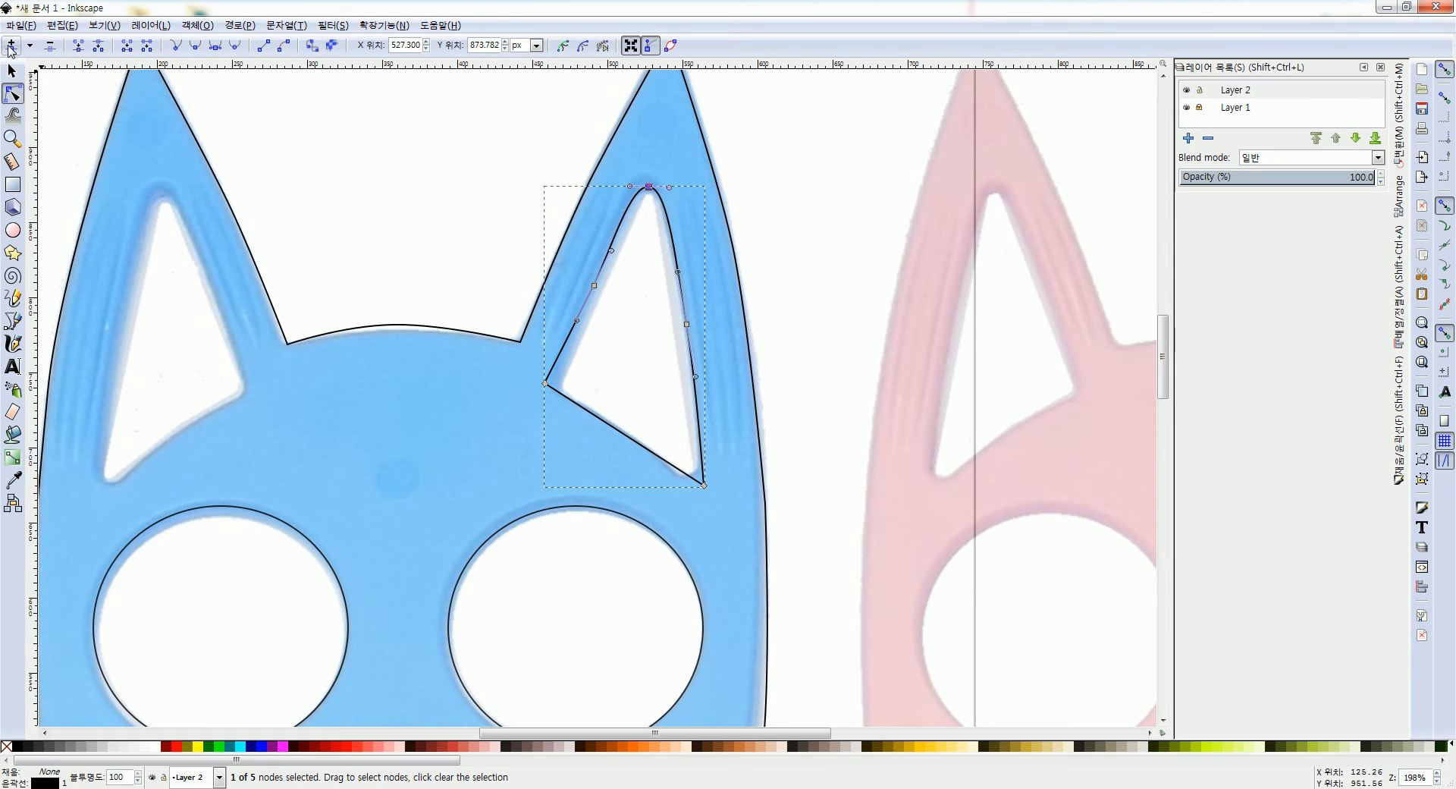
left_click(620, 432)
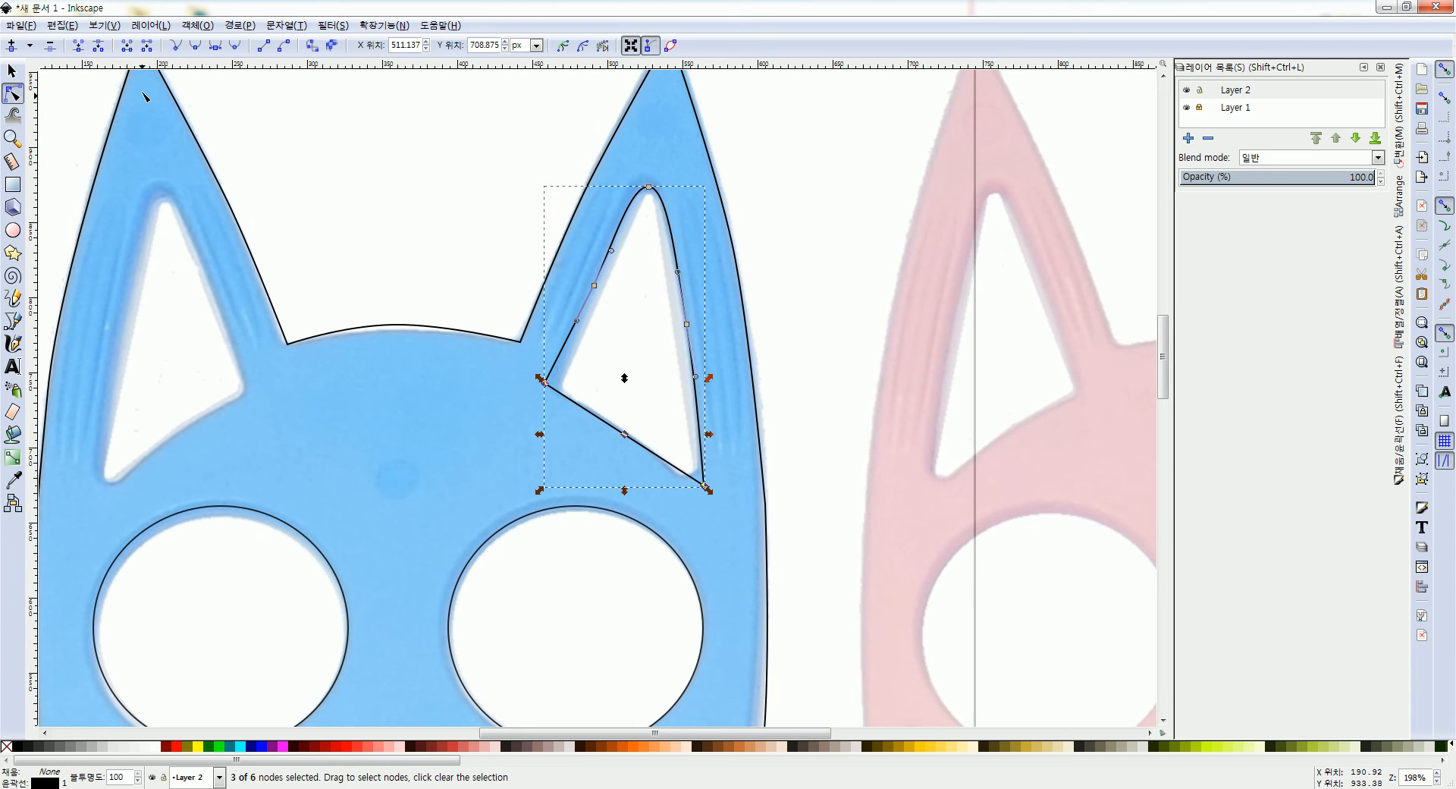
left_click(329, 226)
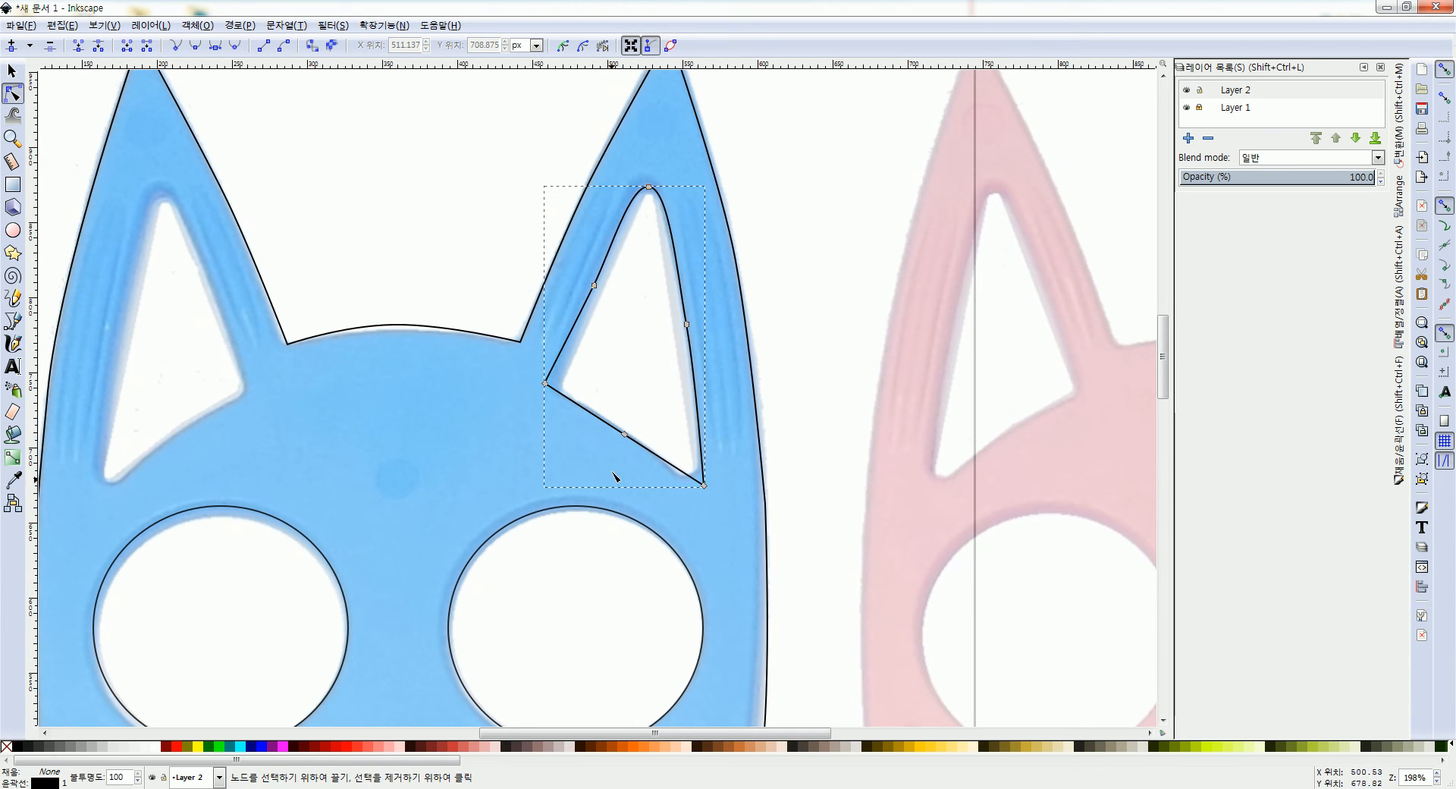
- Curve the right ear hole's bottom edge at its middle node, then smooth its outer lower corner node and move it to about X 556, Y 681 px
left_click(624, 434)
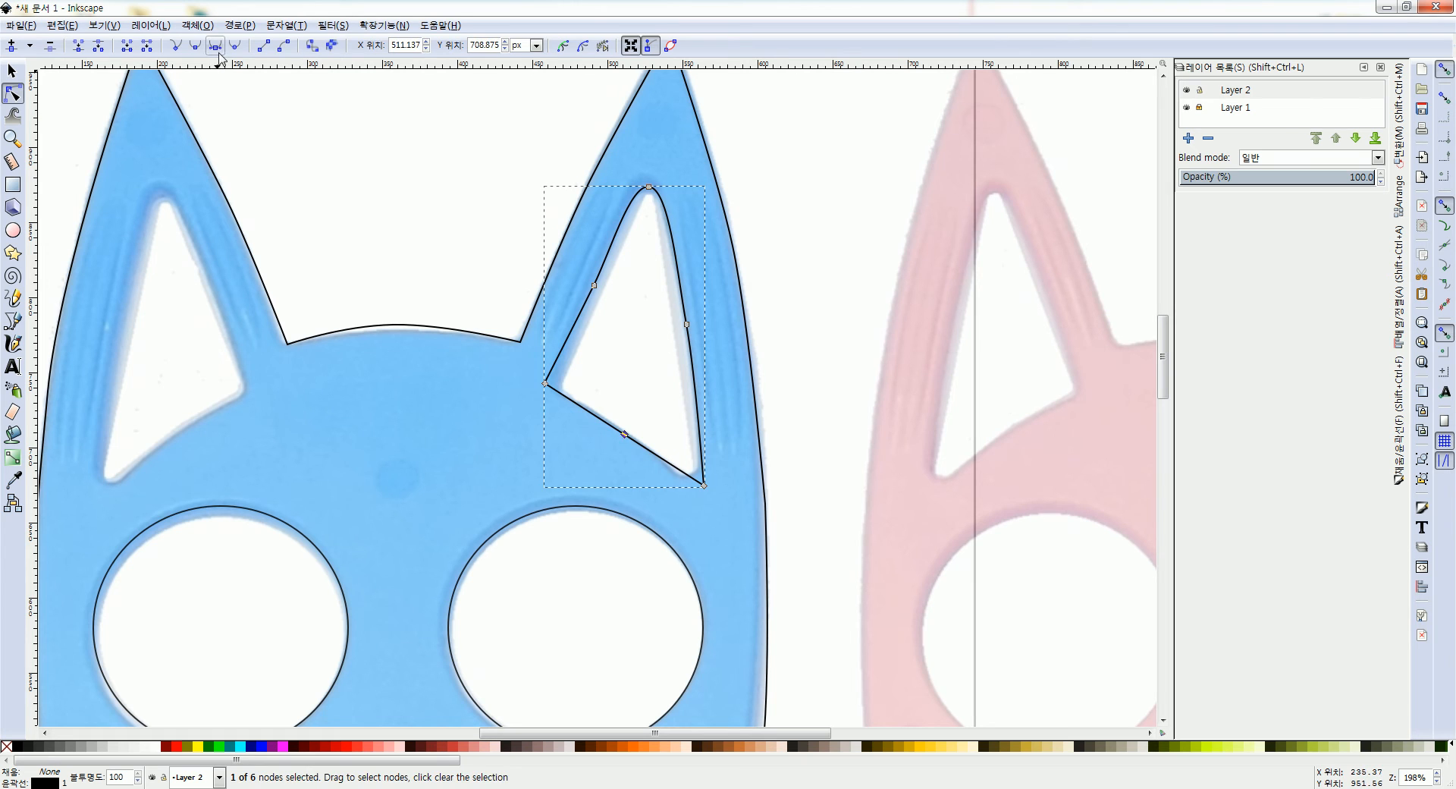
left_click_drag(624, 434, 627, 430)
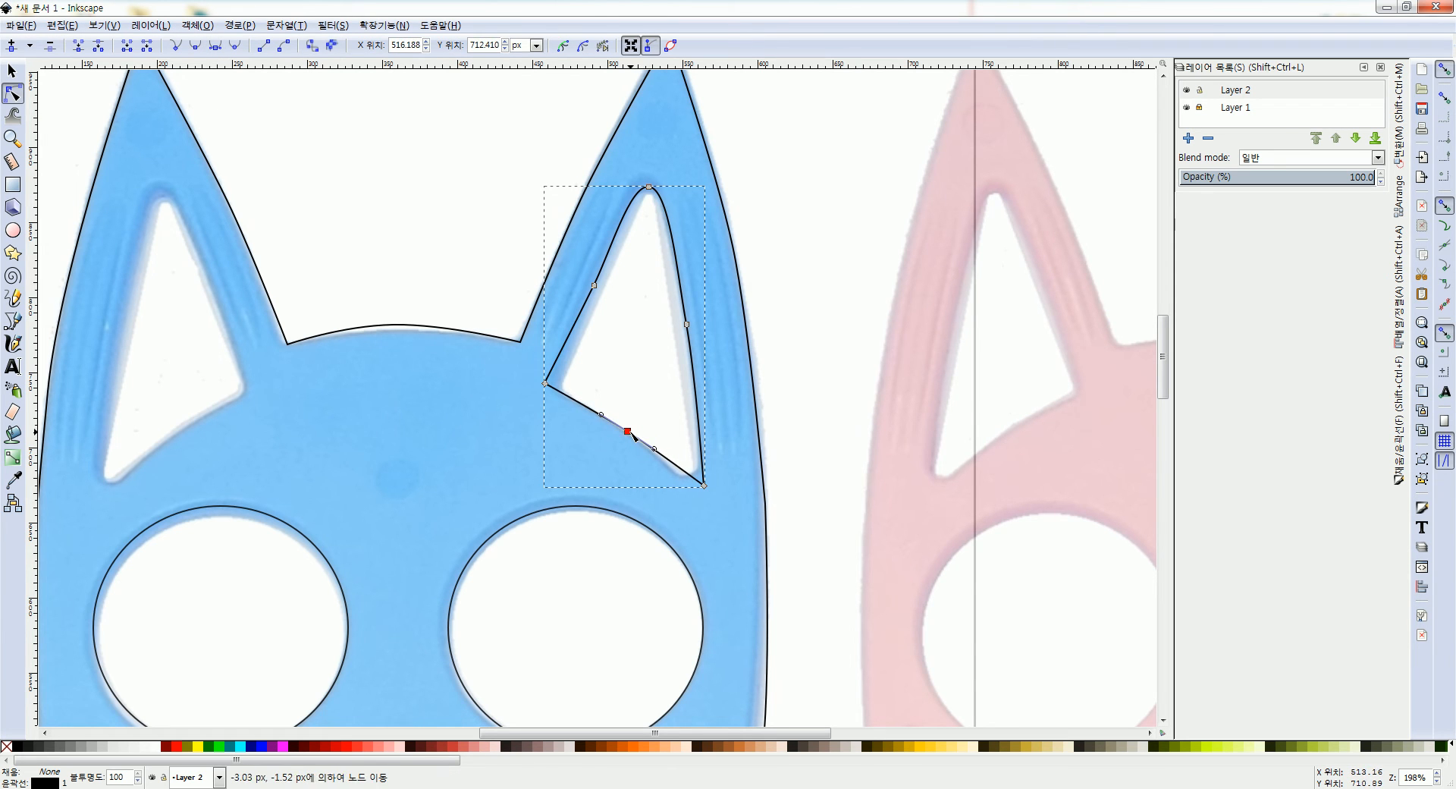
left_click(704, 486)
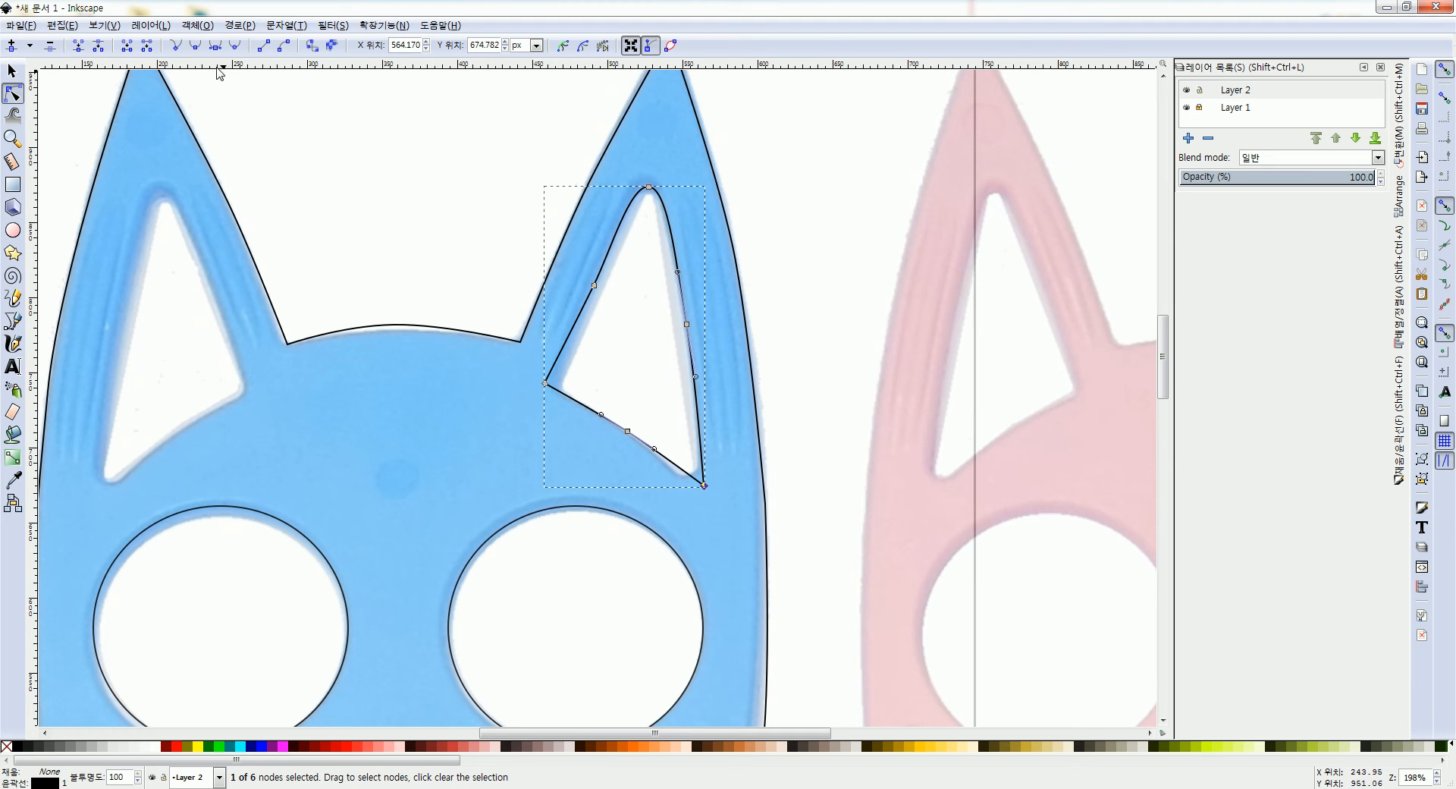
left_click(195, 45)
left_click_drag(676, 502, 713, 467)
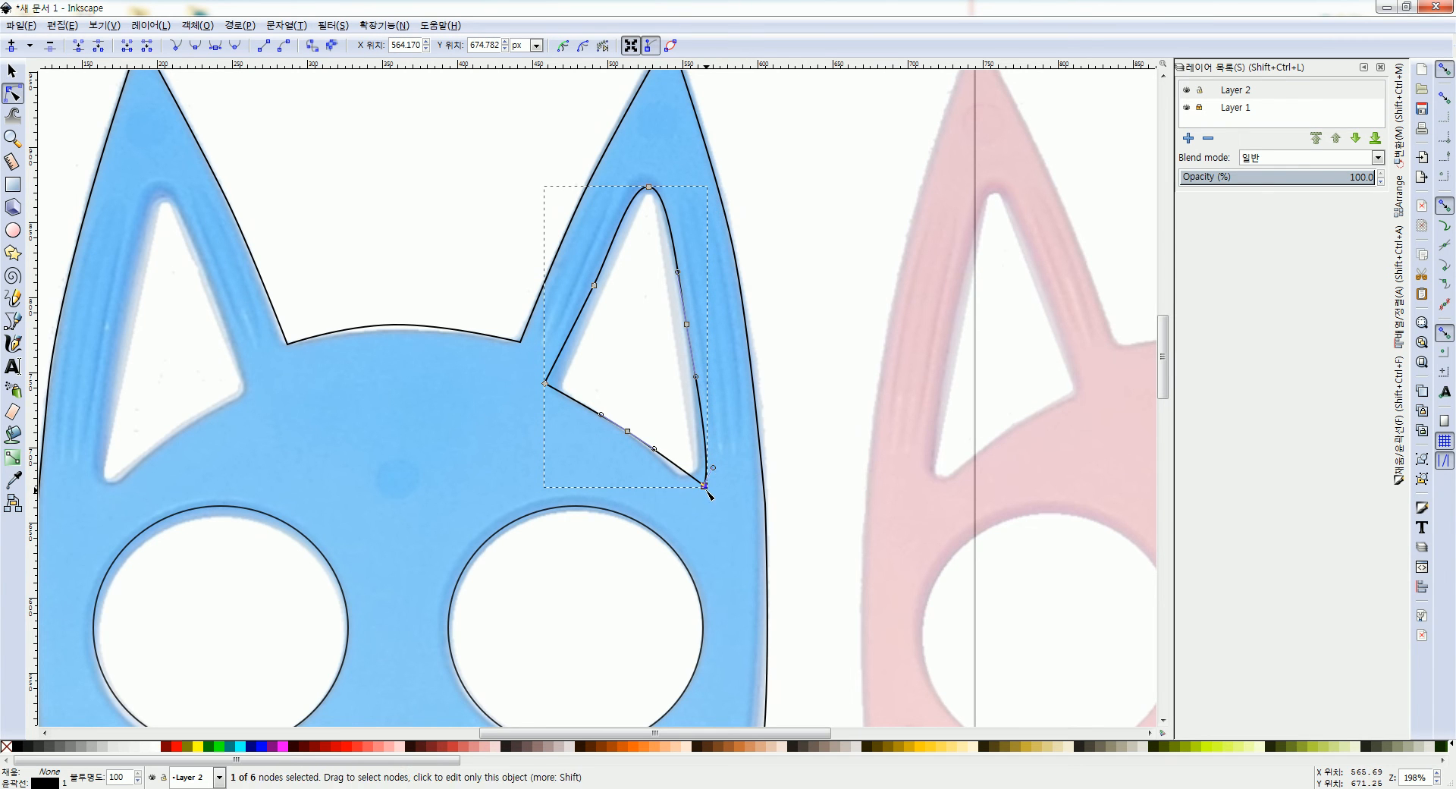
left_click_drag(704, 484, 692, 476)
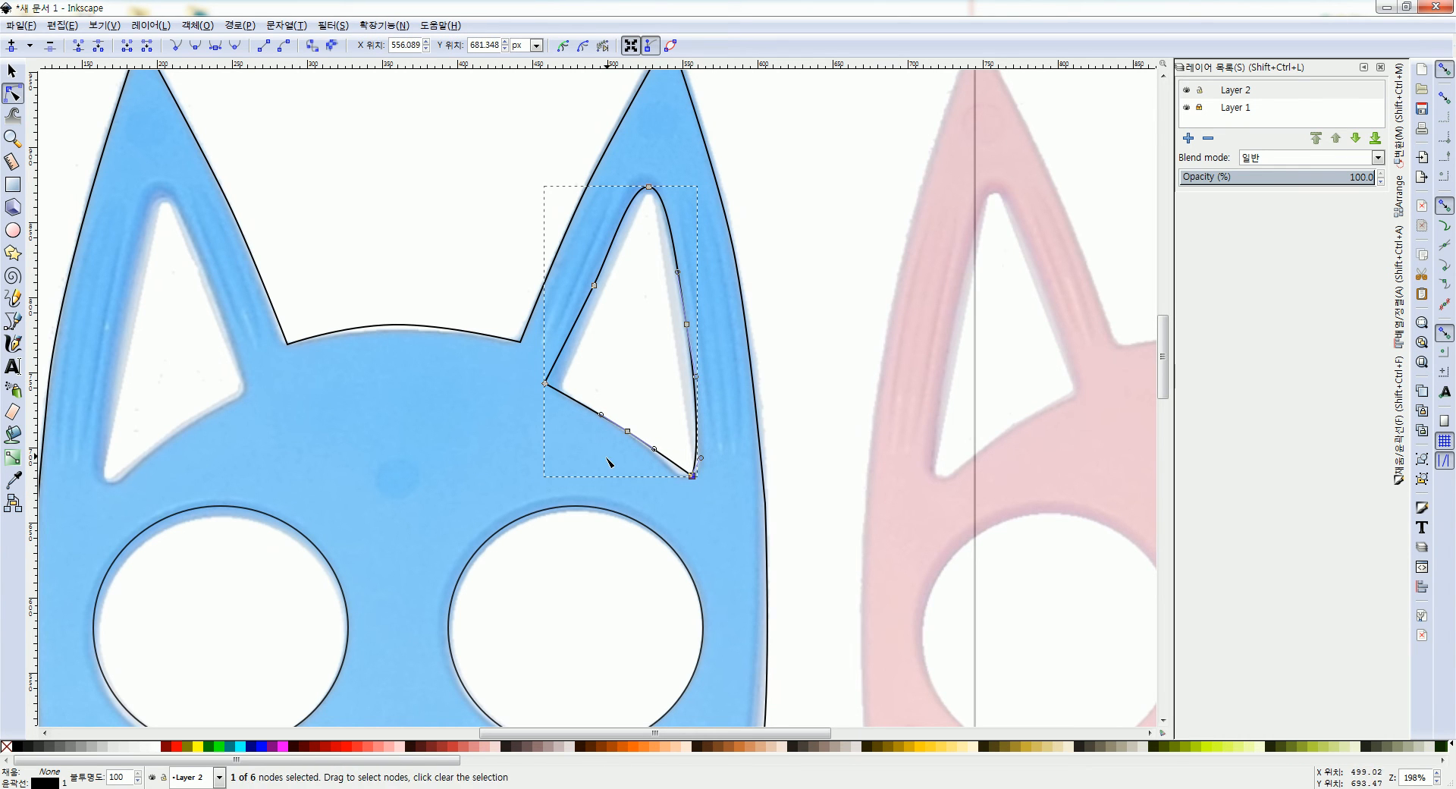
- Move the ear hole's inner lower corner node onto the hole's corner and adjust the inner side and apex handles to follow the edge
left_click_drag(550, 384, 562, 392)
left_click_drag(578, 322, 600, 288)
scroll(648, 224, "up", 2)
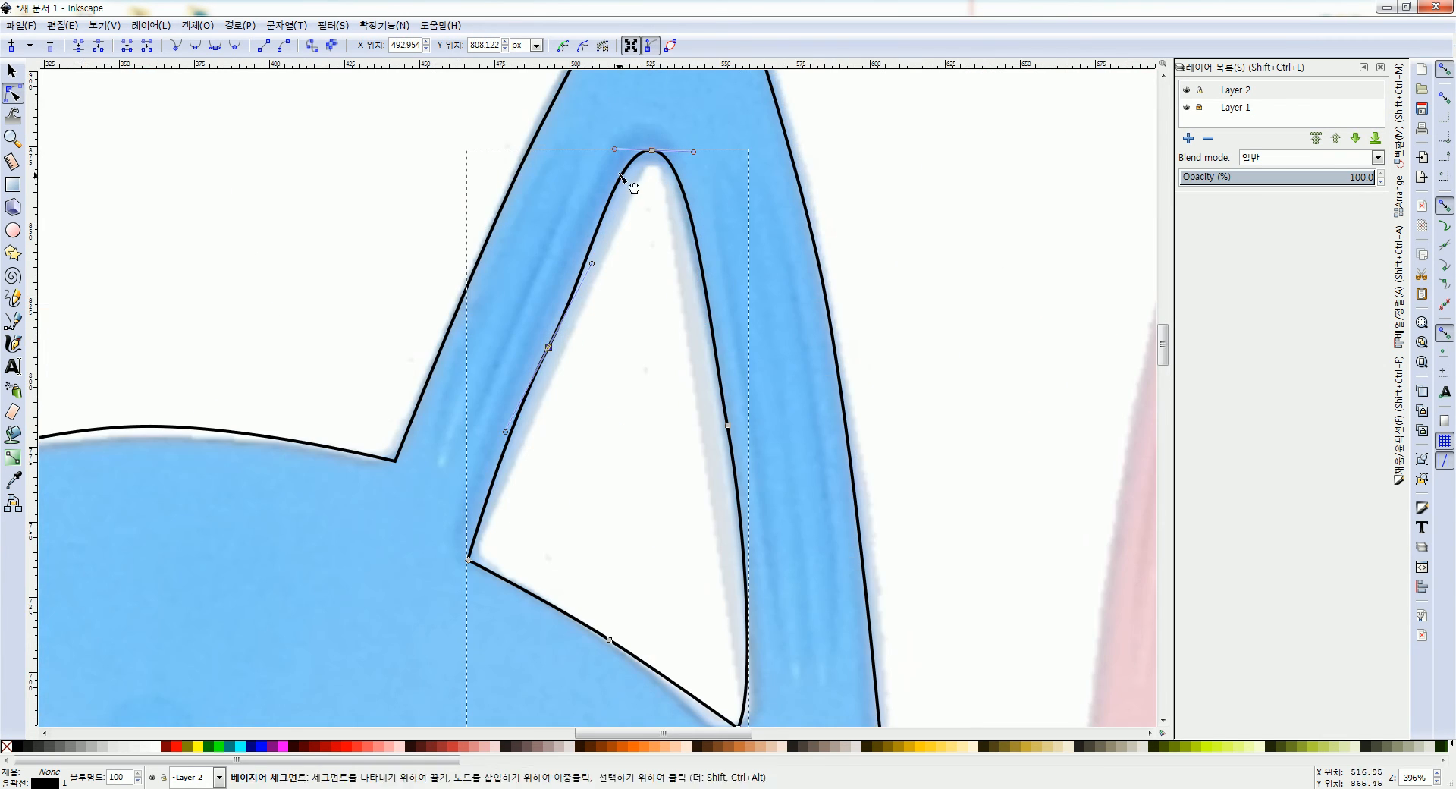
left_click_drag(616, 149, 636, 150)
left_click_drag(592, 264, 591, 260)
- Round the ear hole's outer lower corner by smoothing its node and adjusting its handles to match the reference
left_click(727, 425)
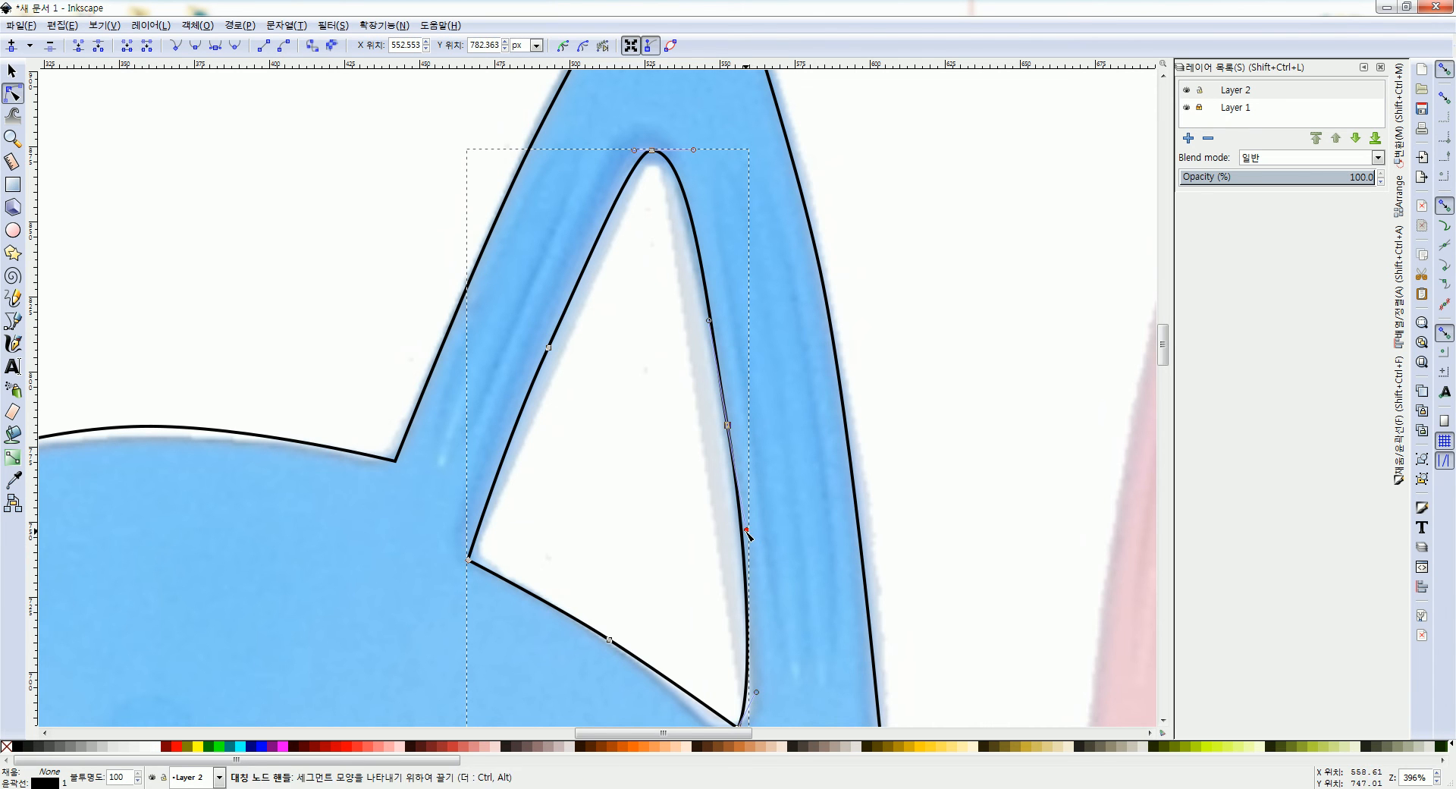
scroll(774, 598, "down", 5)
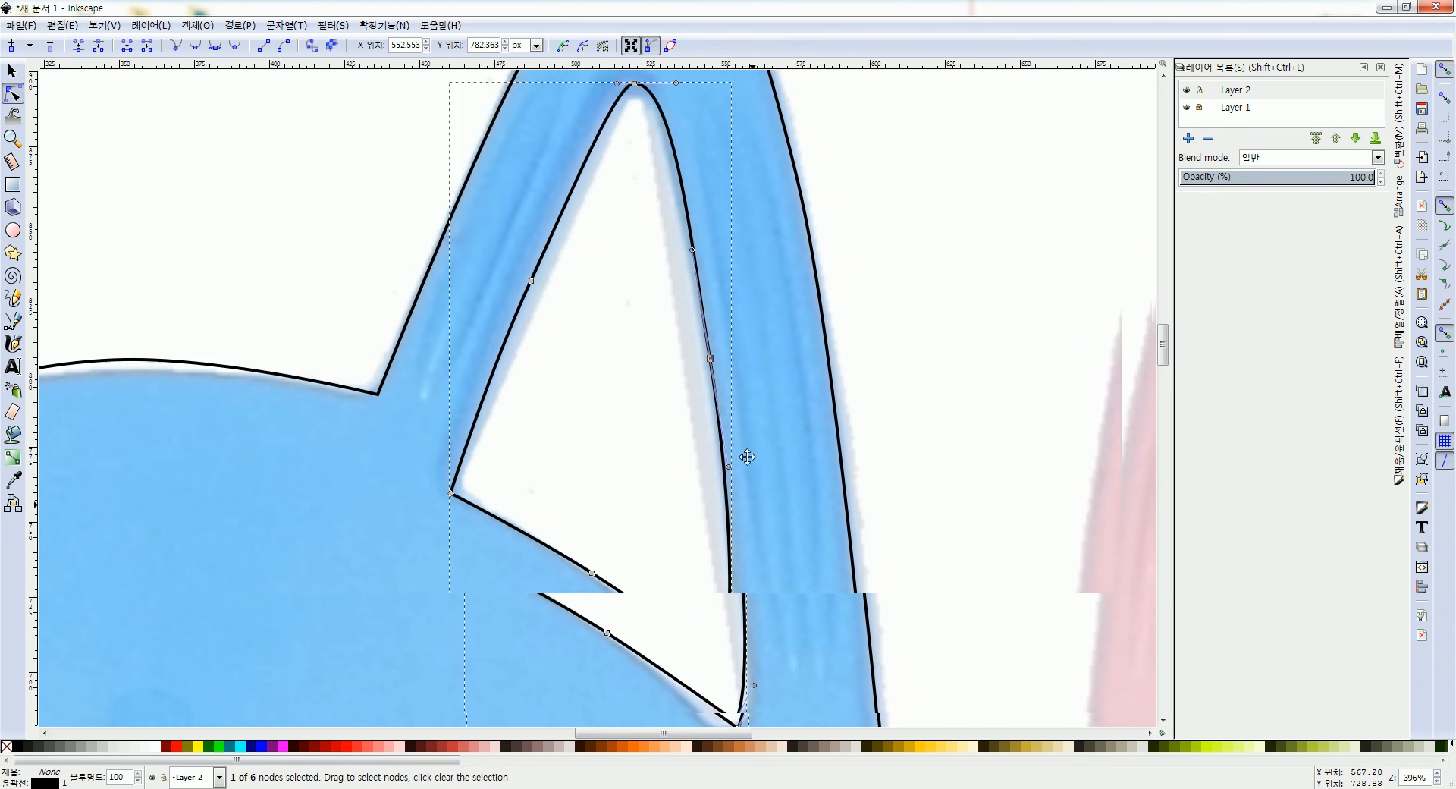
left_click(705, 558)
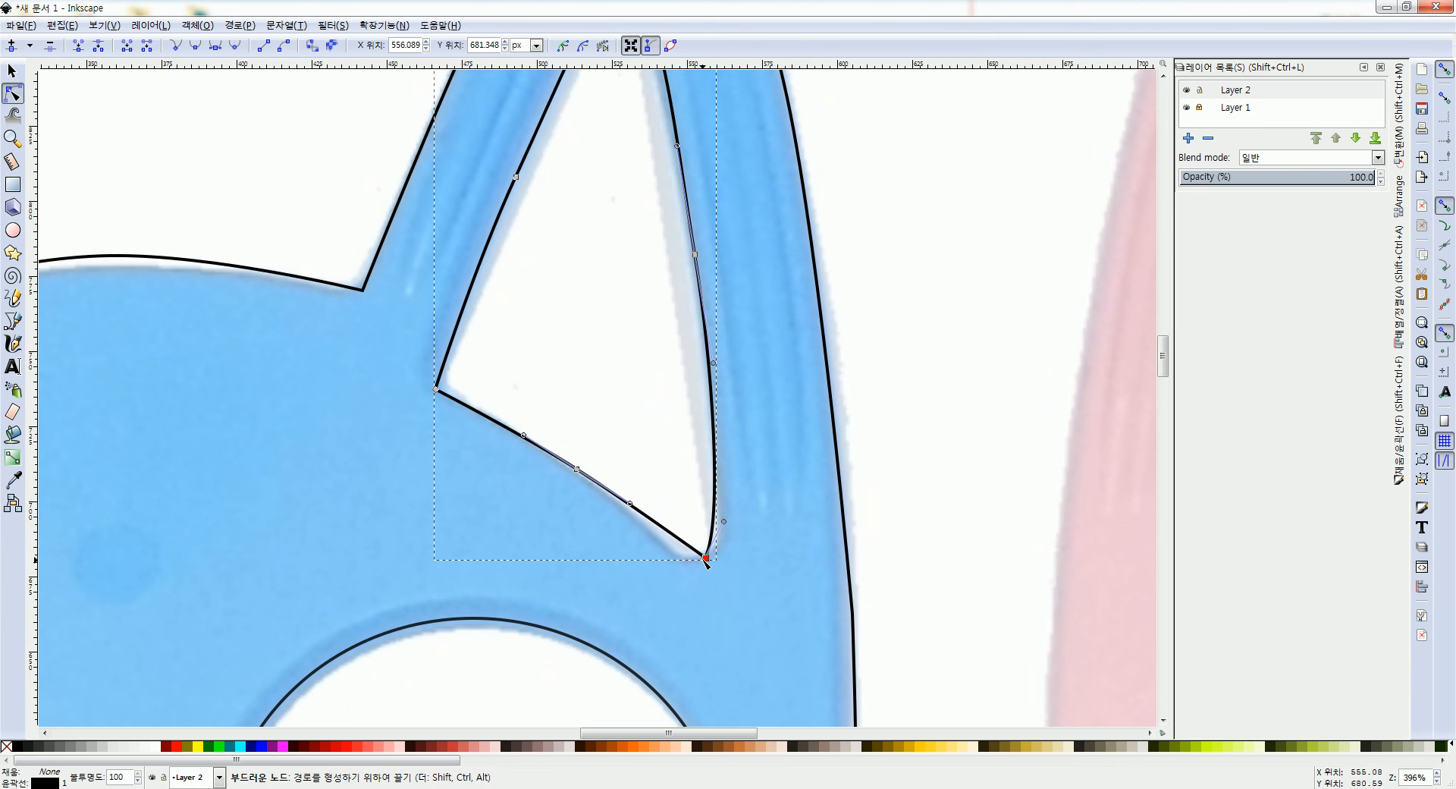
key("shift+s")
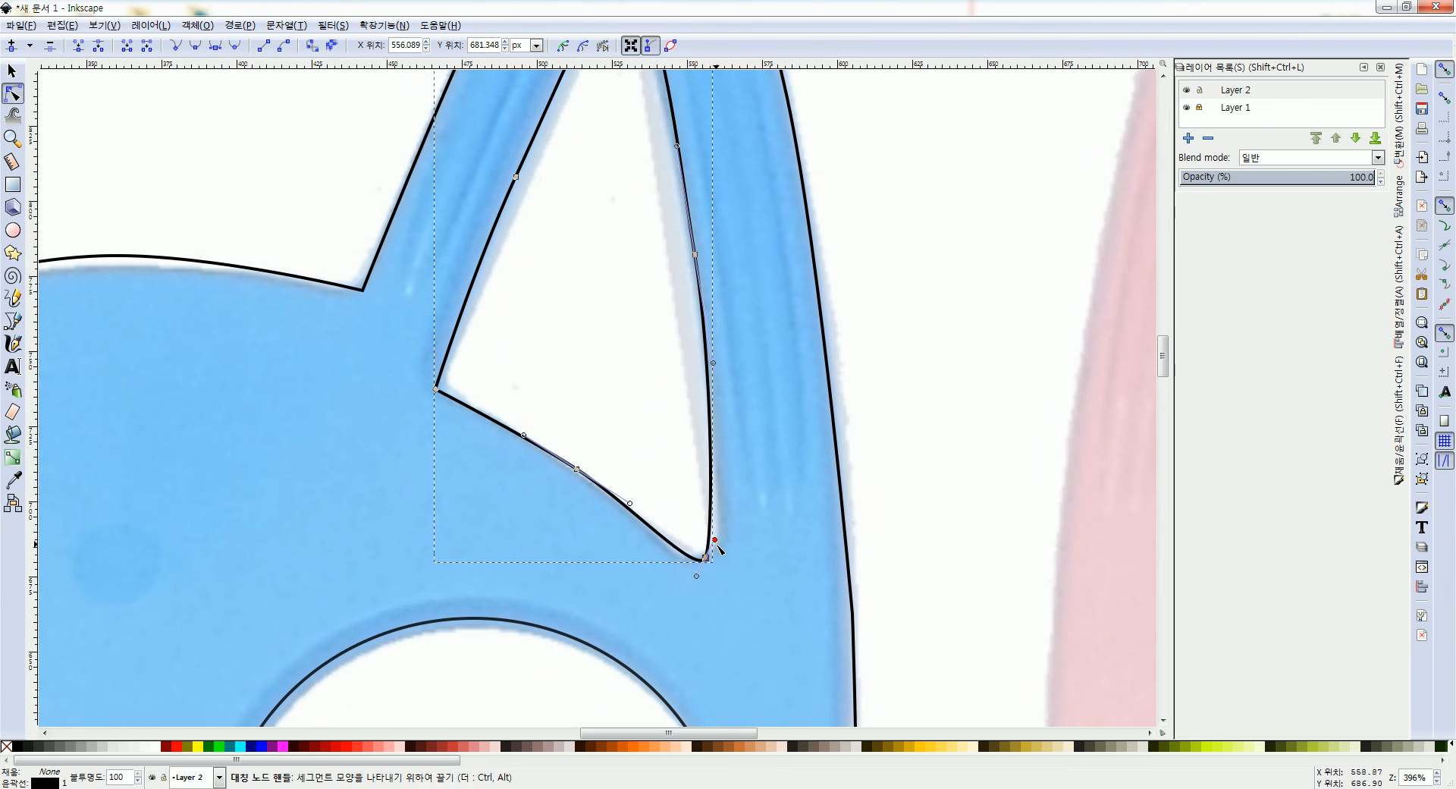
left_click_drag(717, 543, 721, 547)
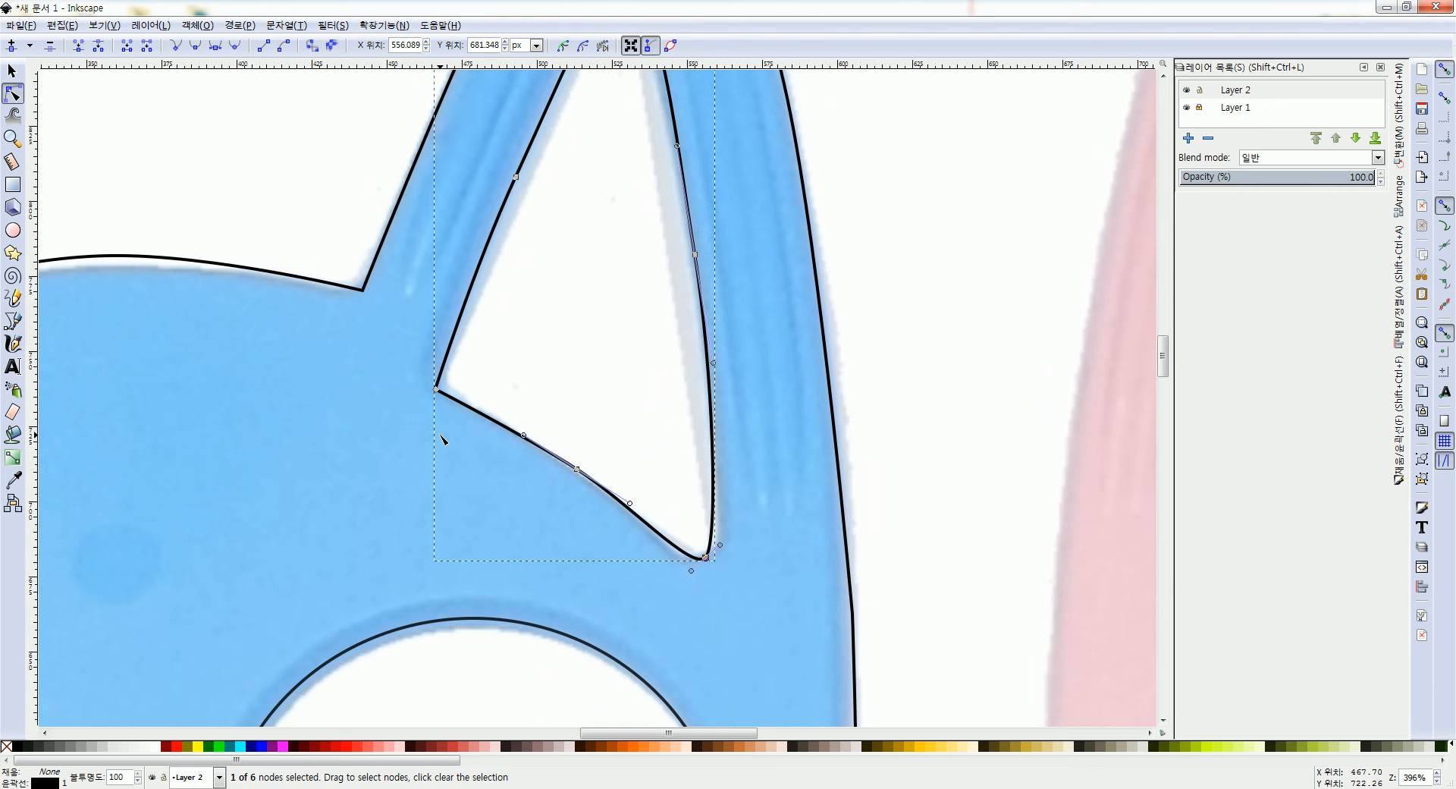
- Paste a copy of the right ear hole in place, move it horizontally onto the left ear and flip it horizontally
scroll(440, 425, "down", 3)
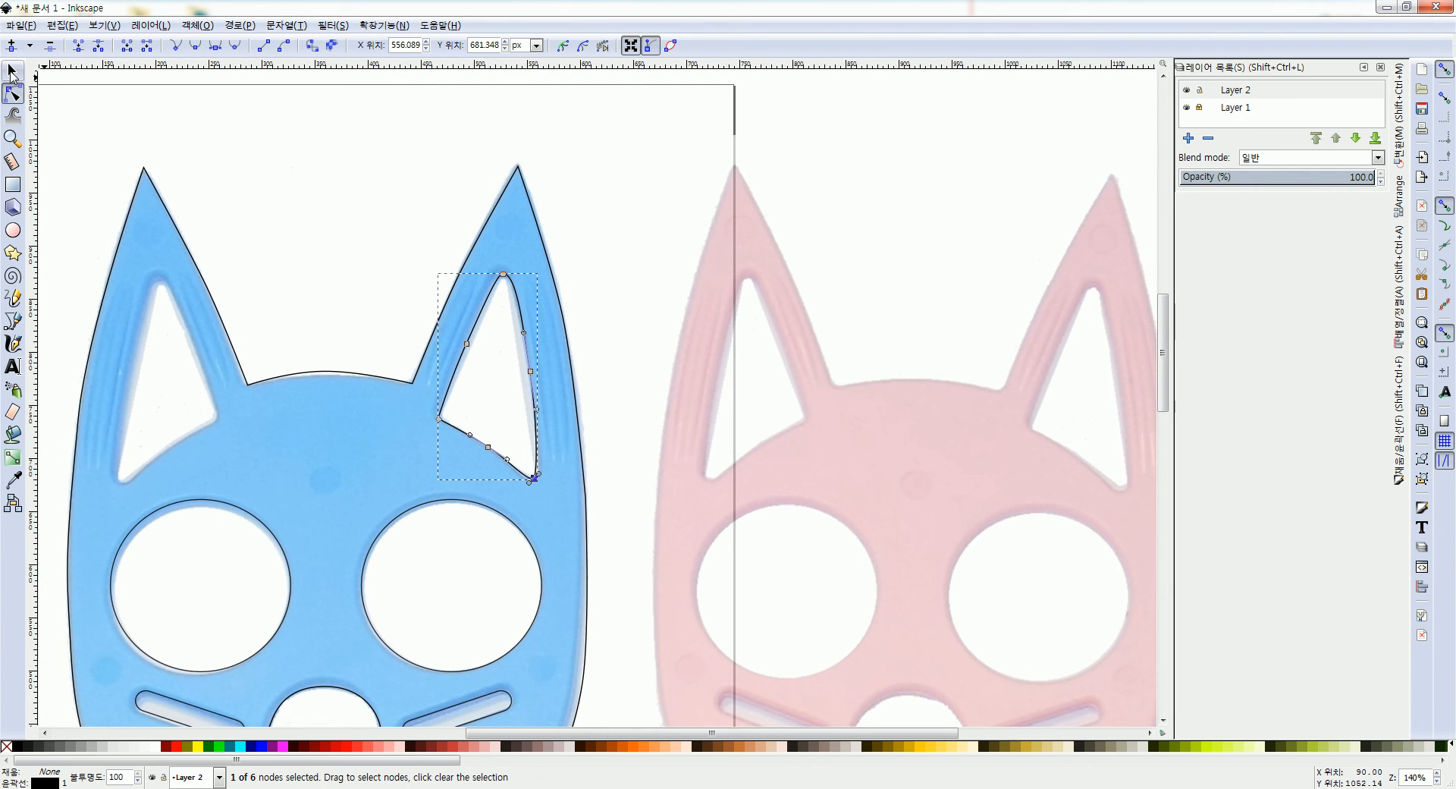
left_click(14, 71)
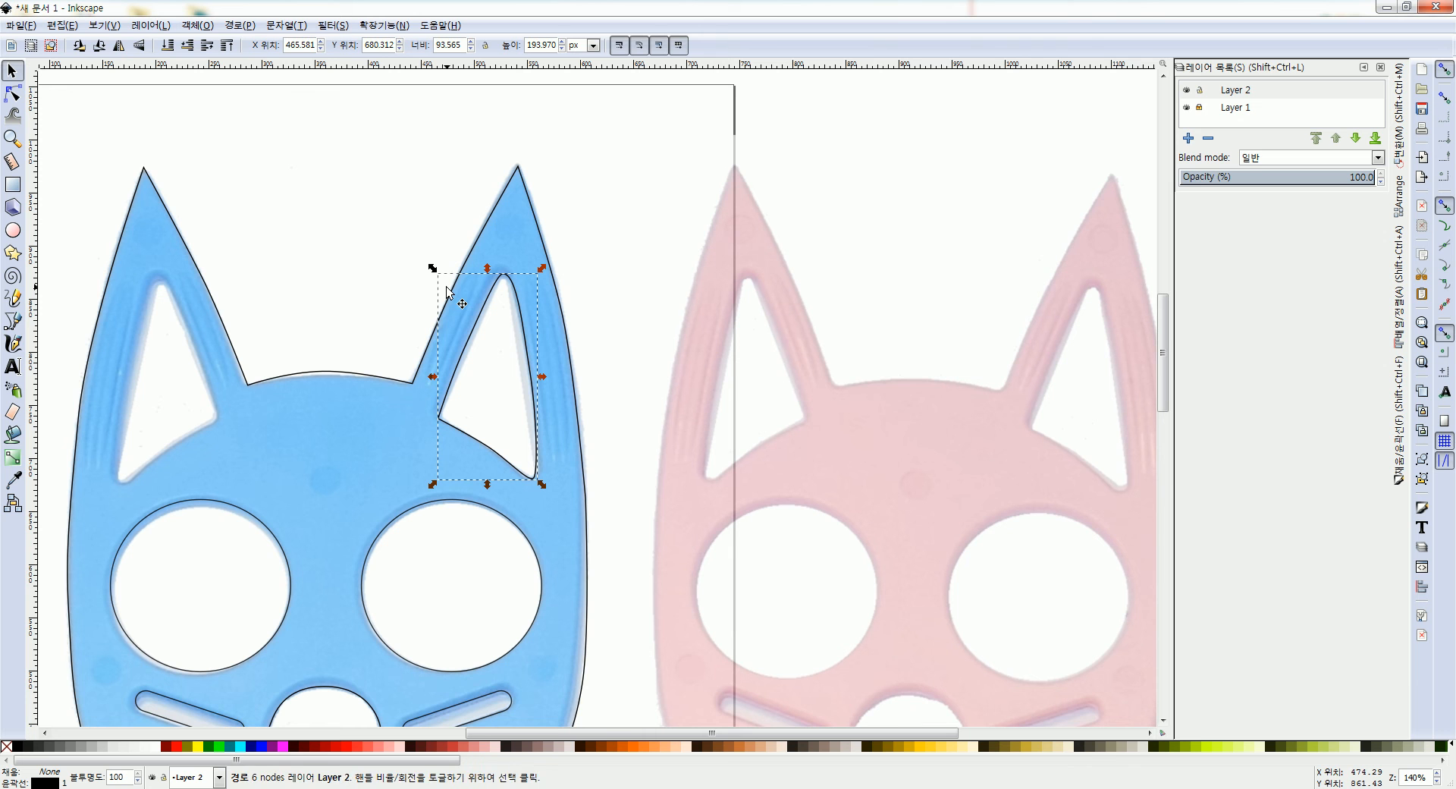
left_click(71, 29)
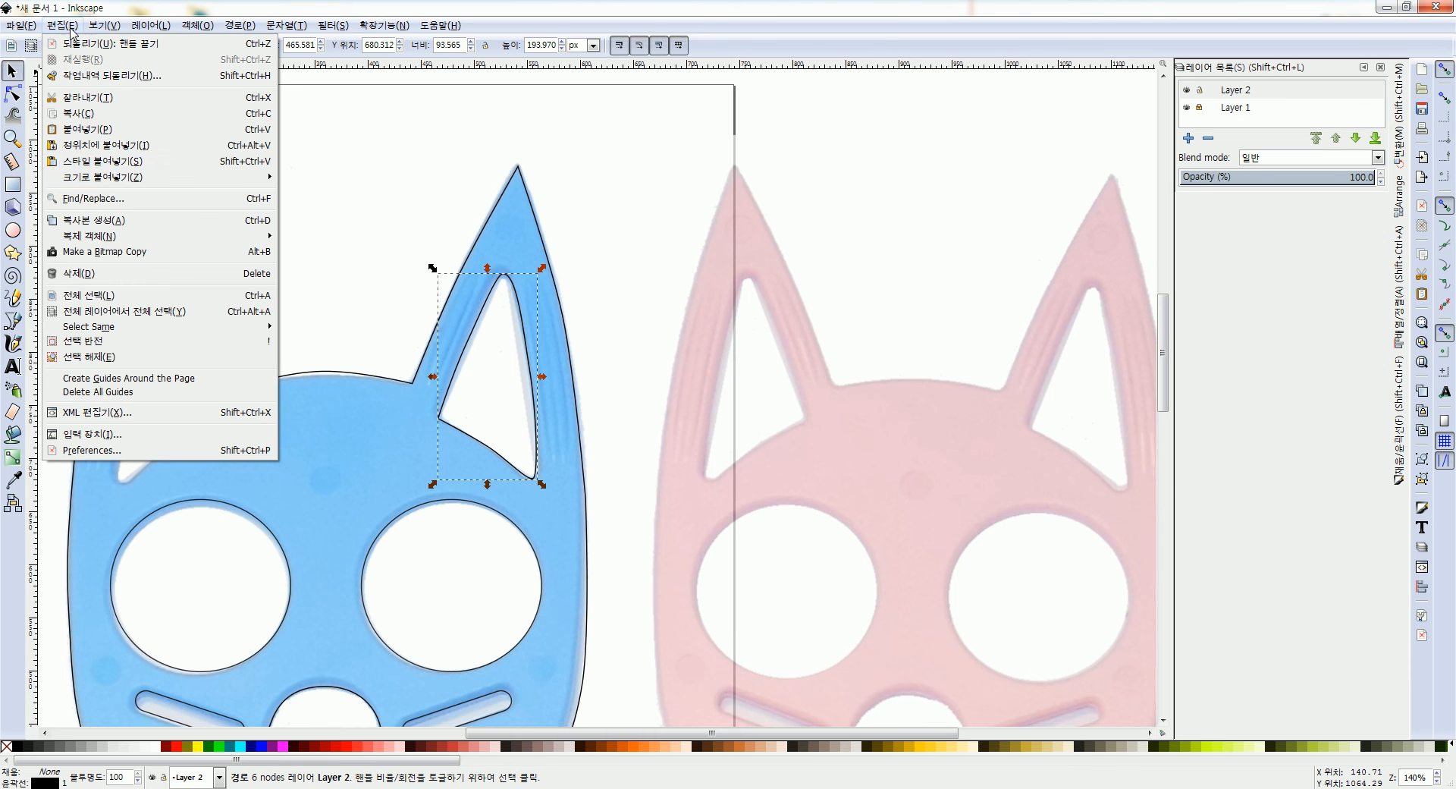
left_click(124, 147)
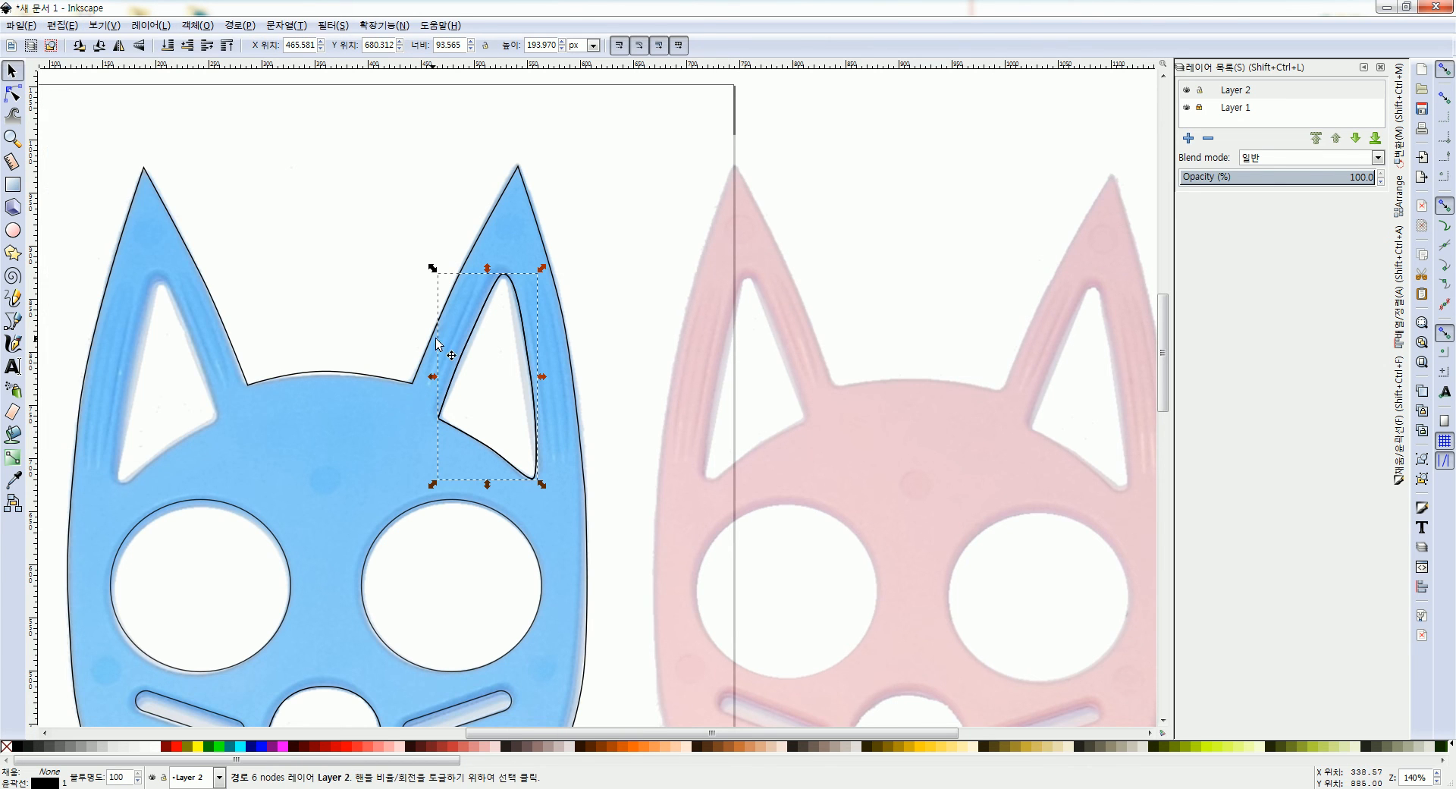
left_click_drag(465, 352, 124, 322)
left_click(119, 46)
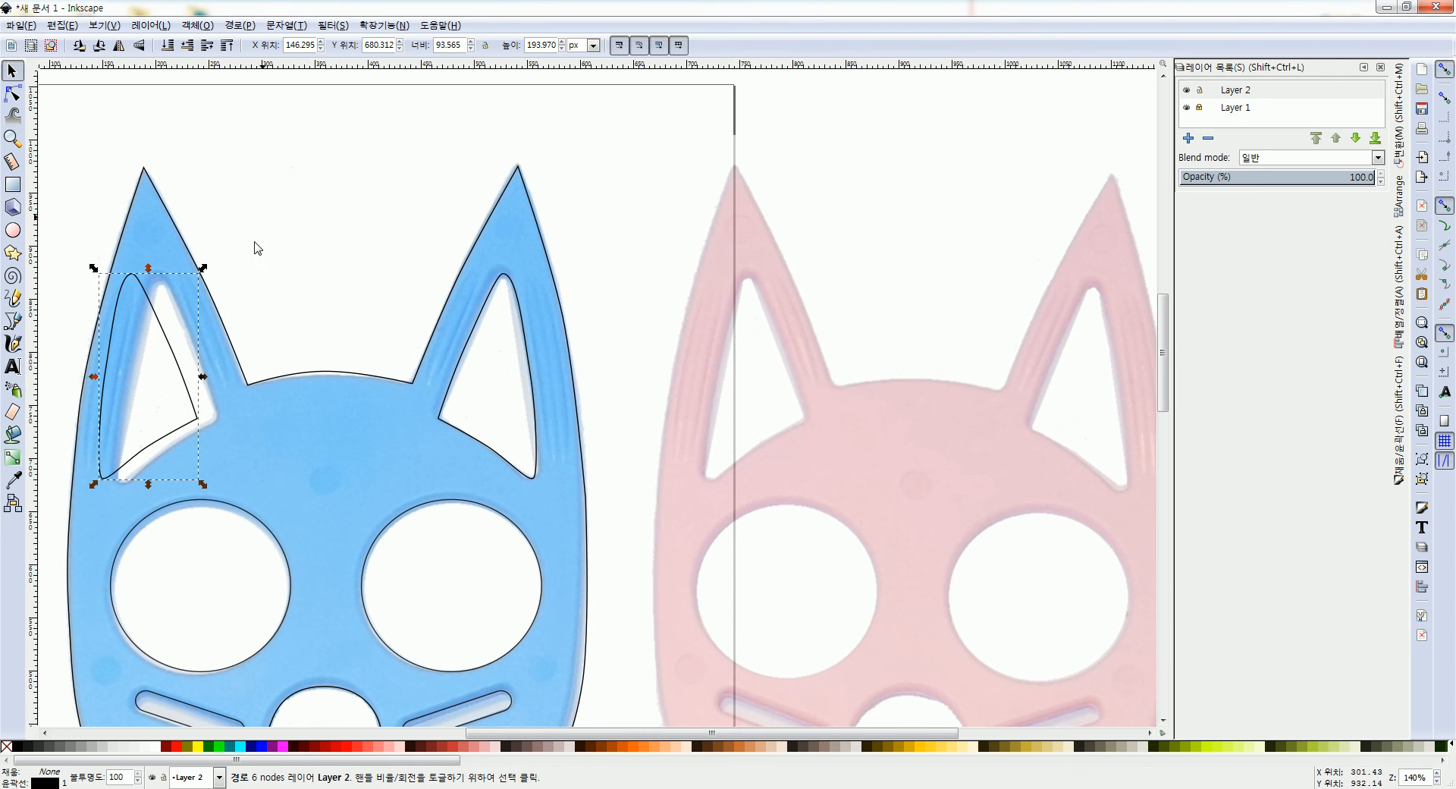
- Nudge the mirrored ear hole right to X 168.295 px to fit the left ear's opening, then deselect it
key("Right")
key("Right")
key("Right")
key("Right")
key("Right")
key("Right")
key("Right")
key("Right")
key("Right")
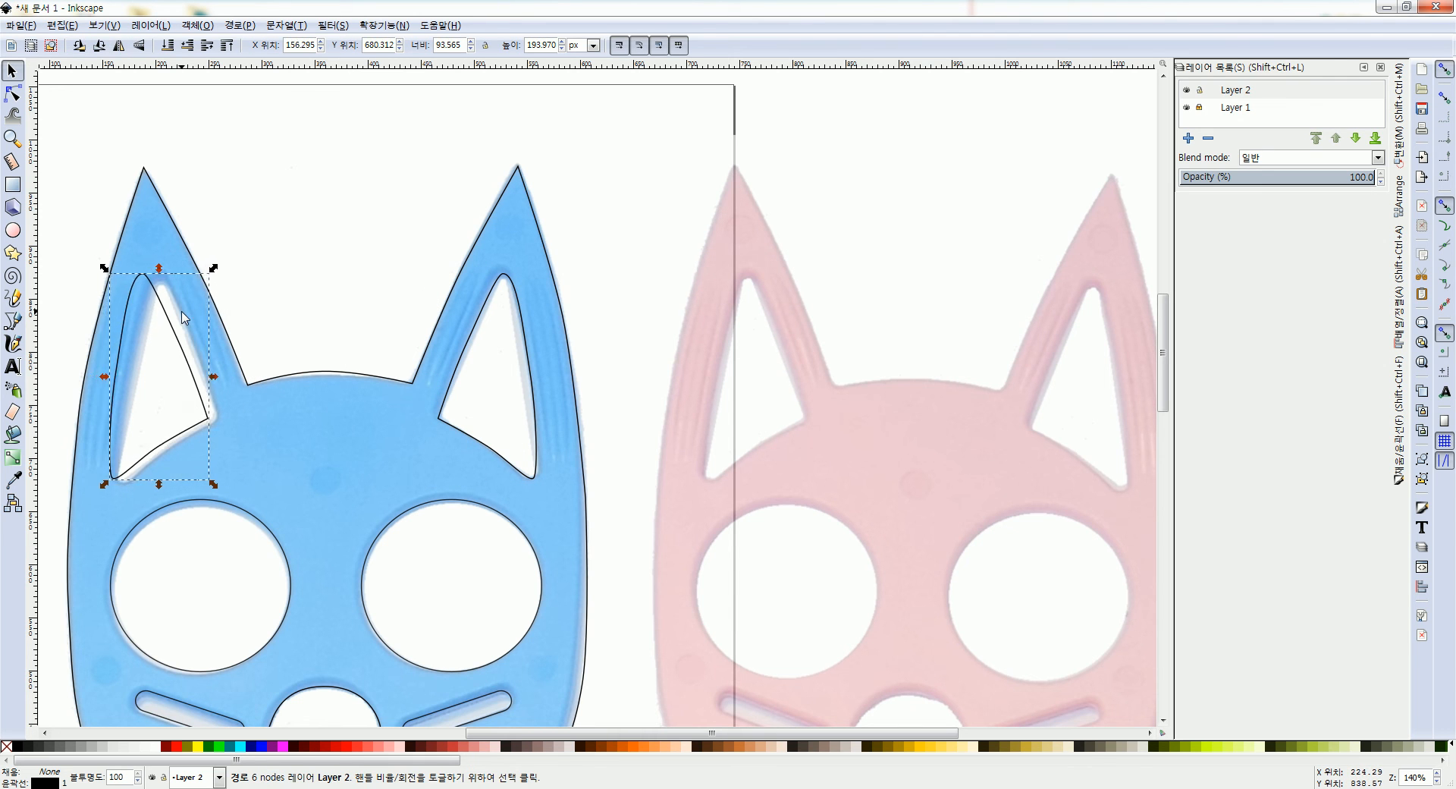
key("Right")
key("Right")
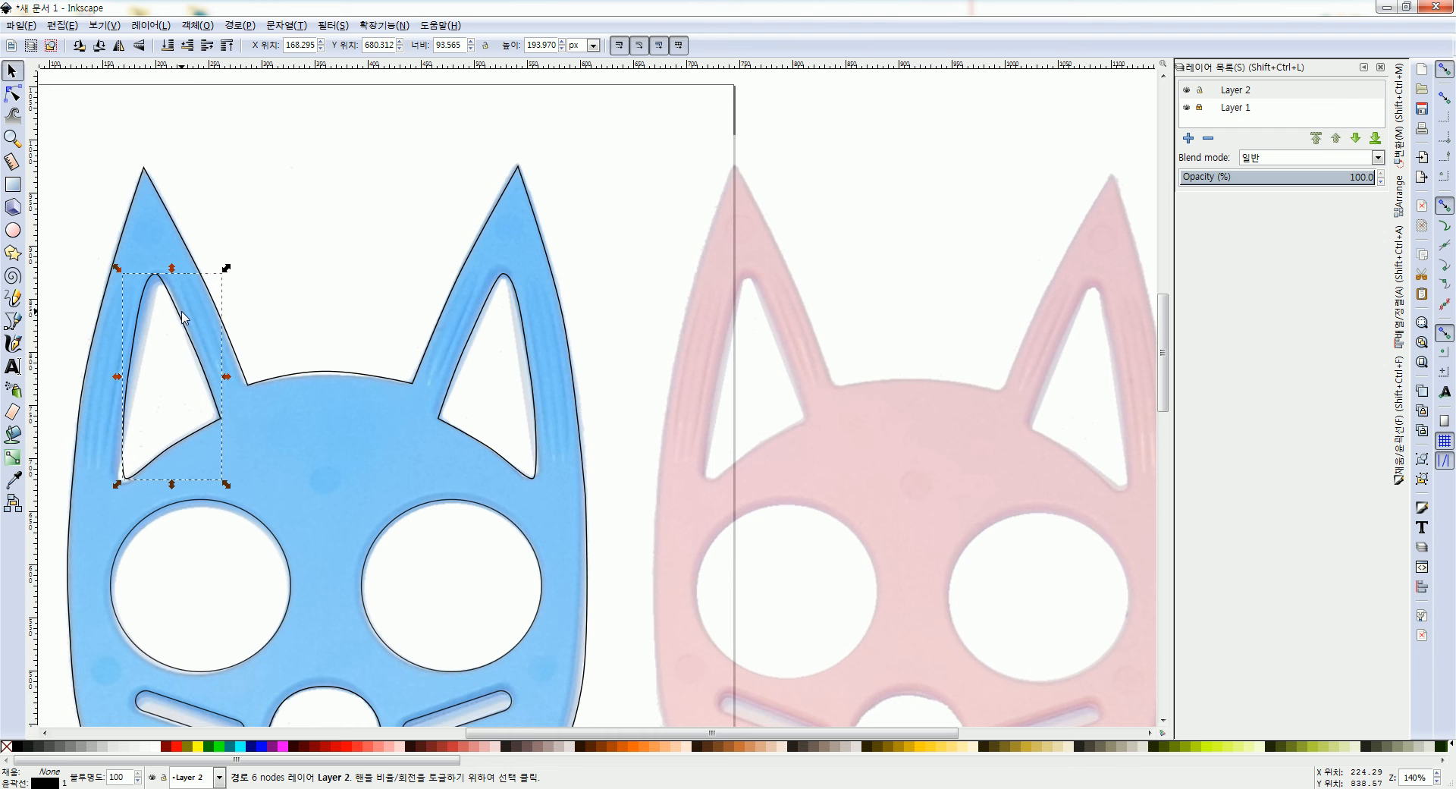
key("Escape")
- Combine both ear holes, both eyes, the nose, all four whiskers and the ring hole into a single path
scroll(343, 435, "down", 1, "ctrl")
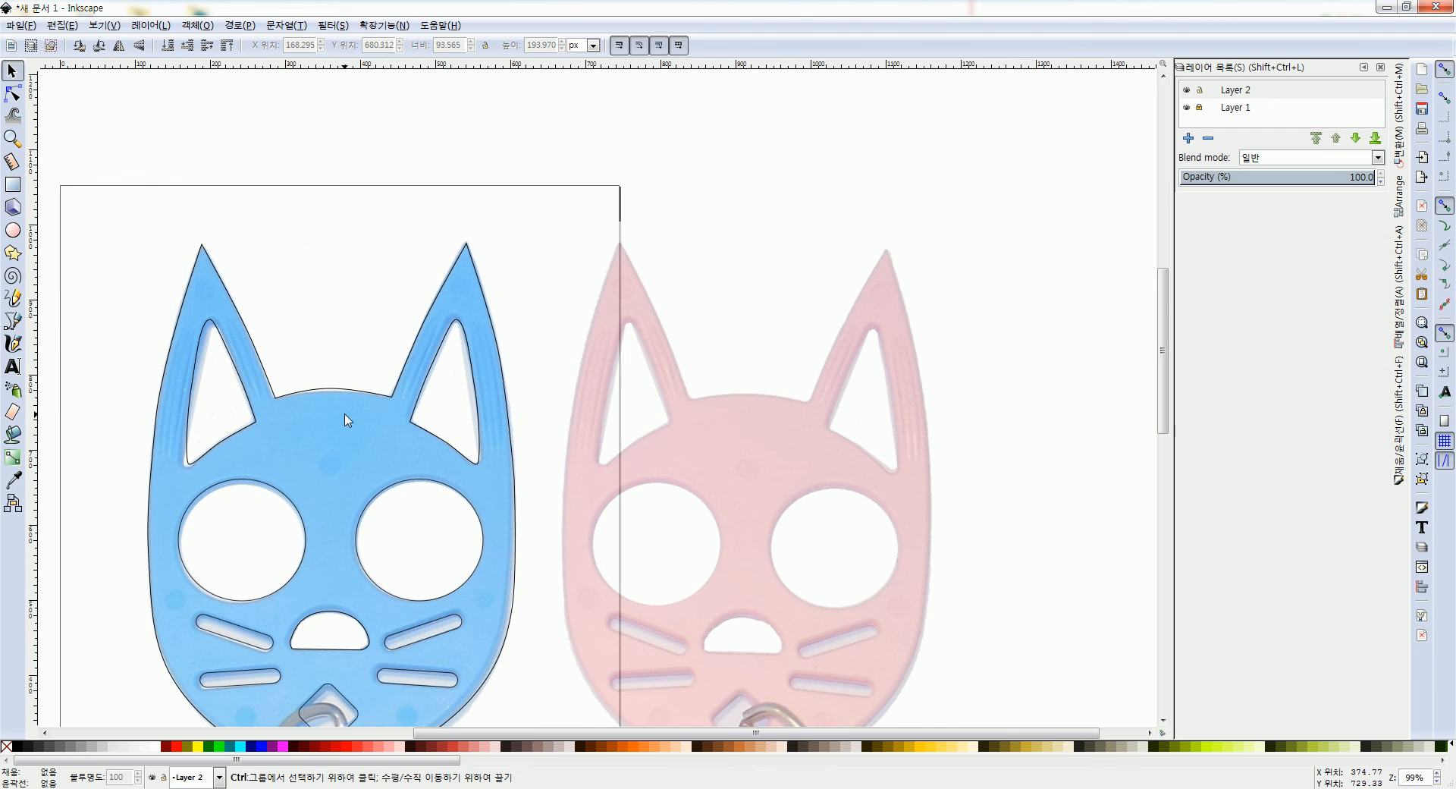
left_click_drag(338, 442, 442, 355)
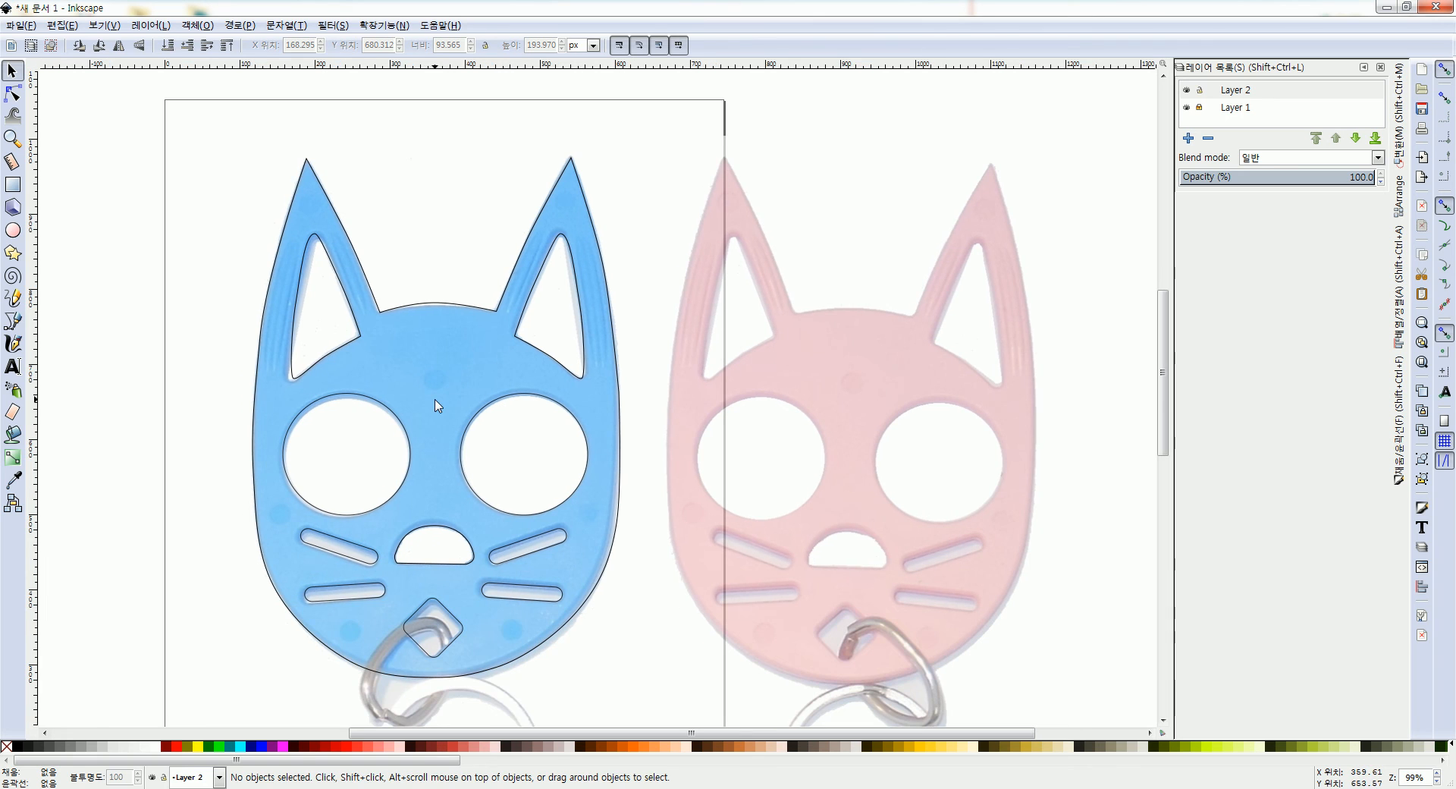
left_click(240, 26)
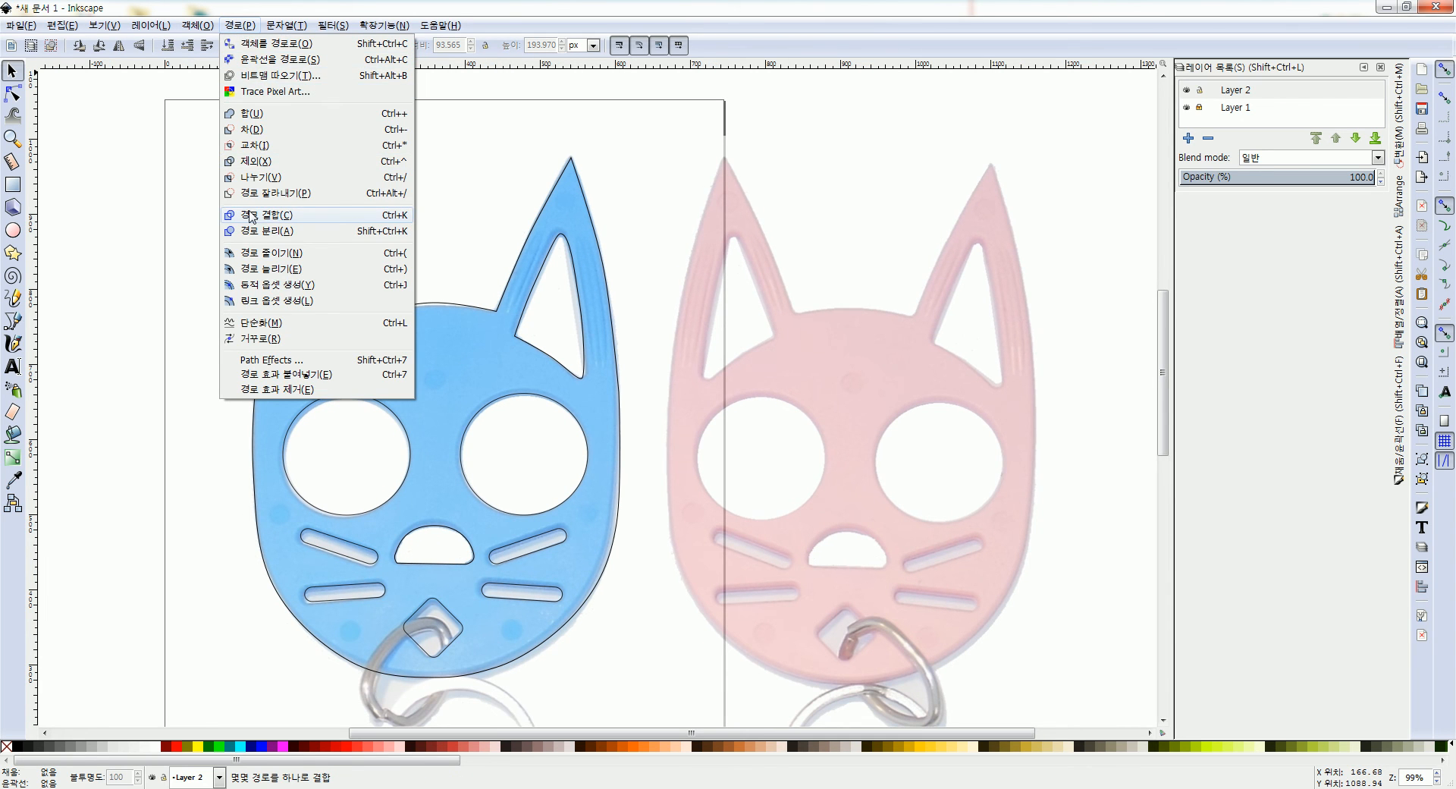
left_click(436, 195)
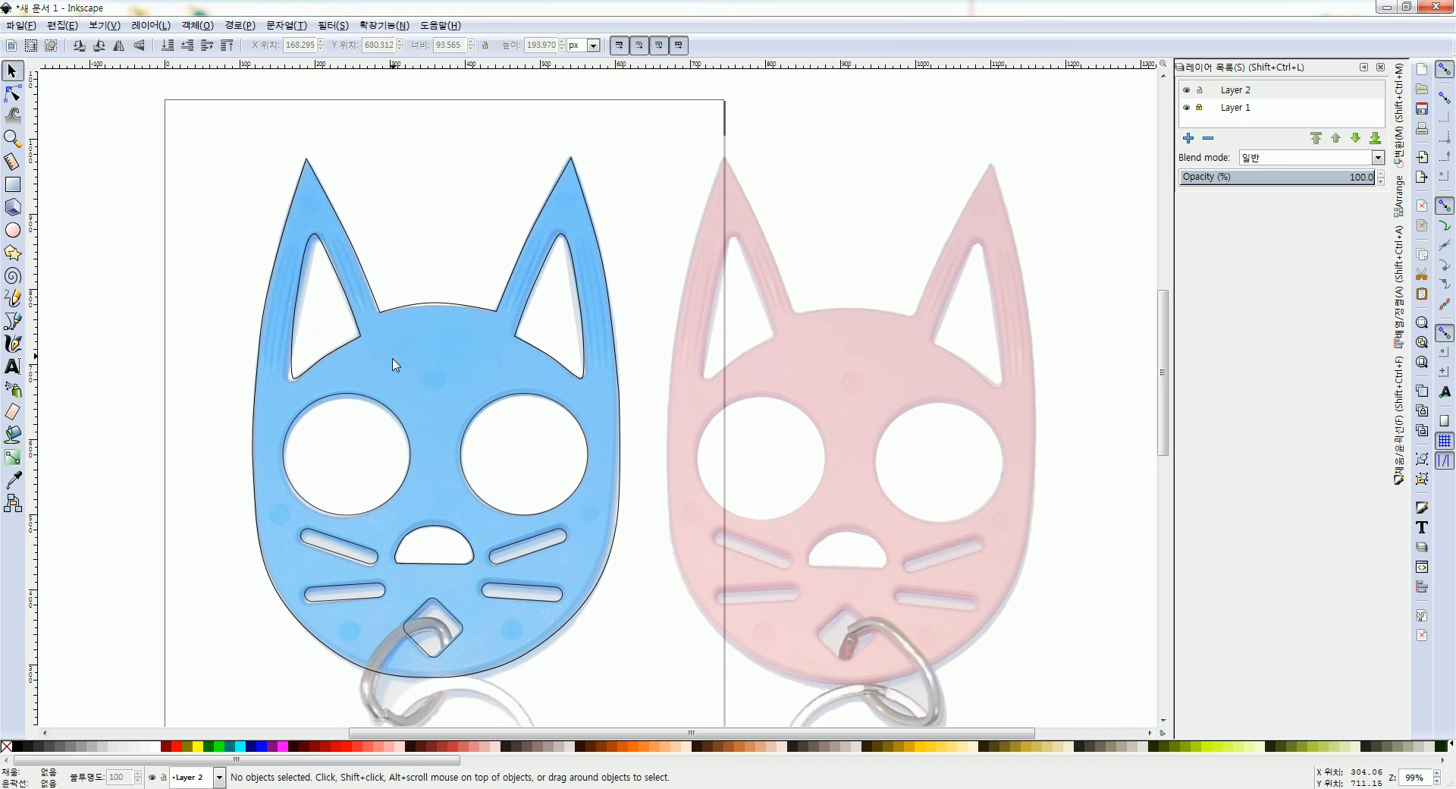
left_click(332, 350)
left_click(347, 395, "shift")
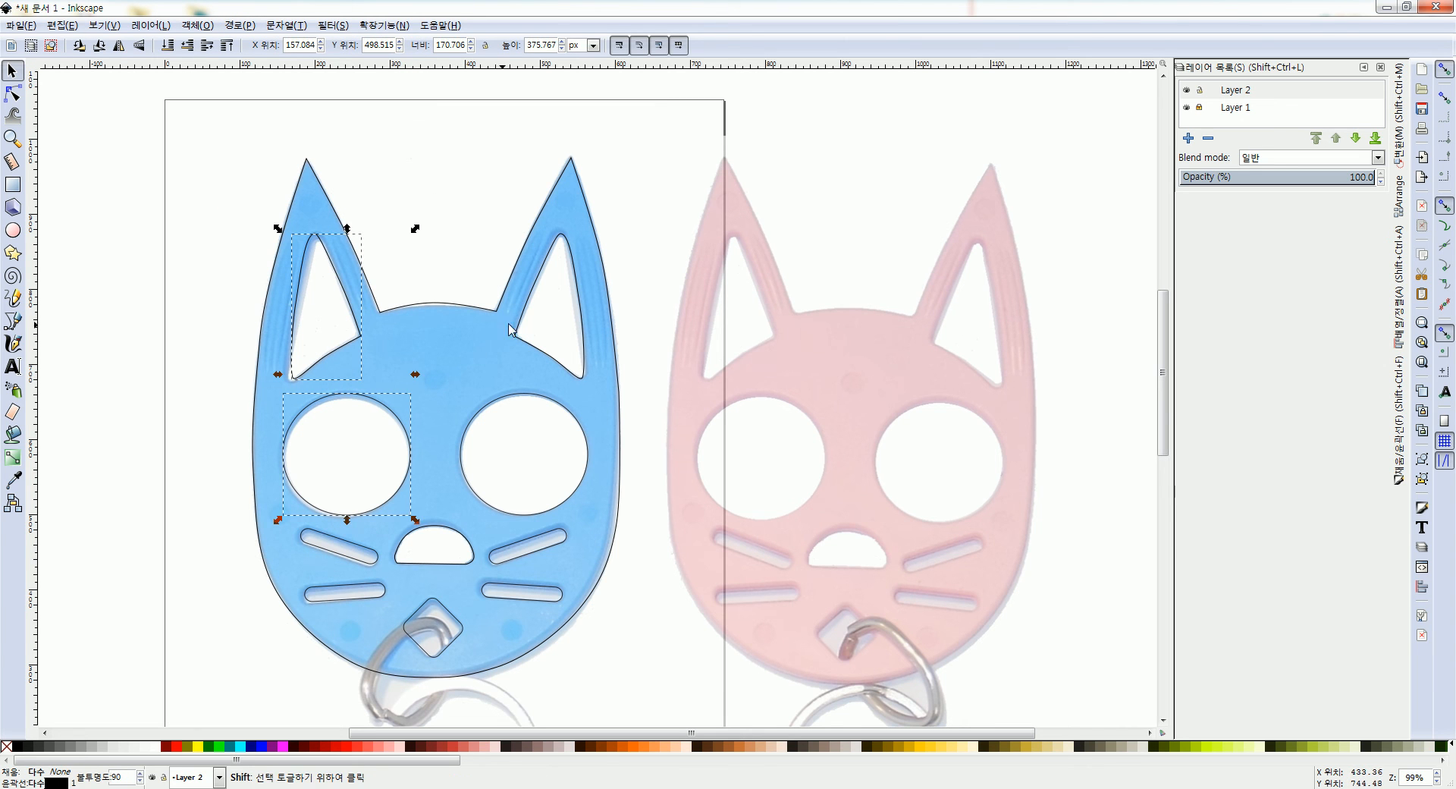
left_click(520, 328, "shift")
left_click(503, 396, "shift")
left_click(363, 546, "shift")
left_click(365, 581, "shift")
left_click(434, 536, "shift")
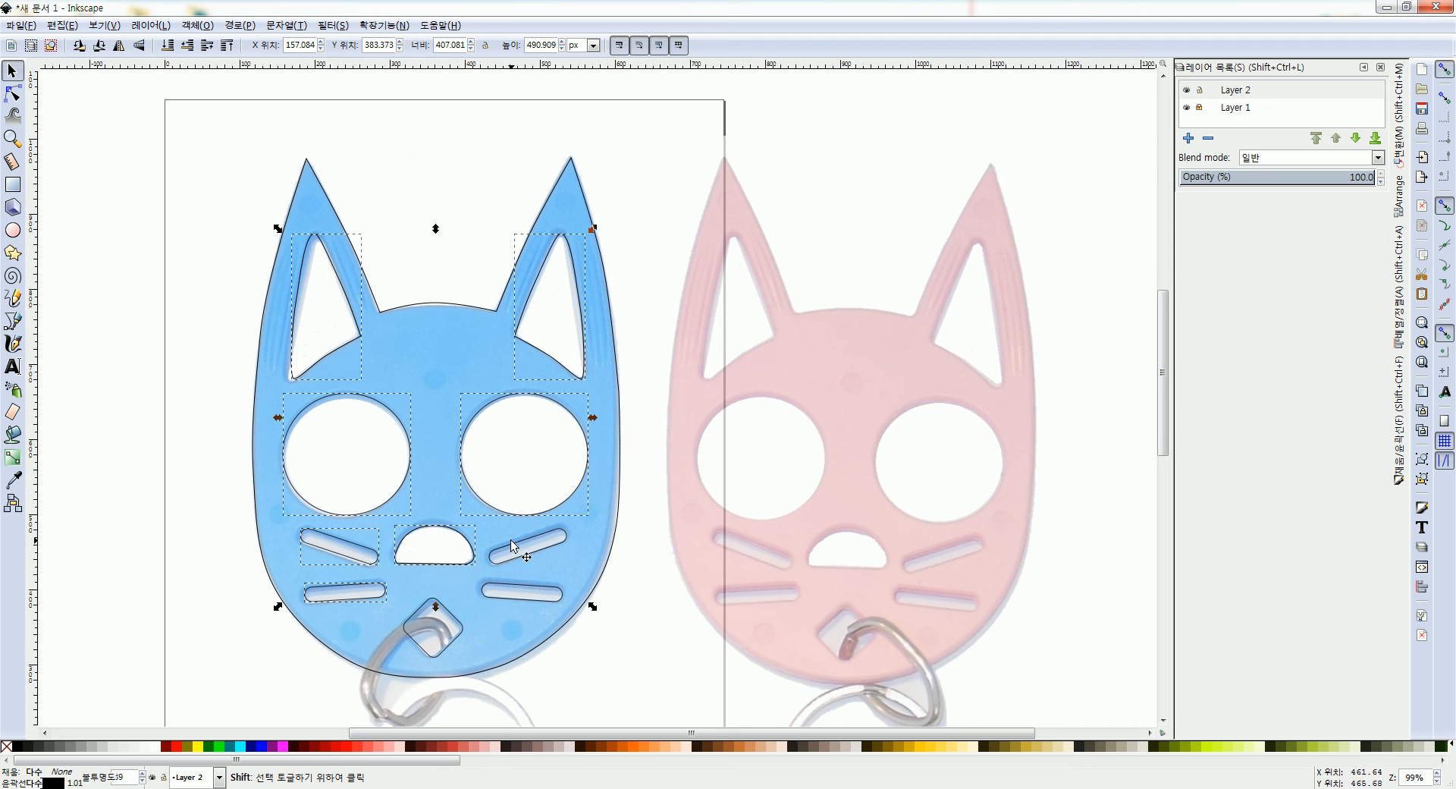
left_click(515, 590, "shift")
left_click(444, 605, "shift")
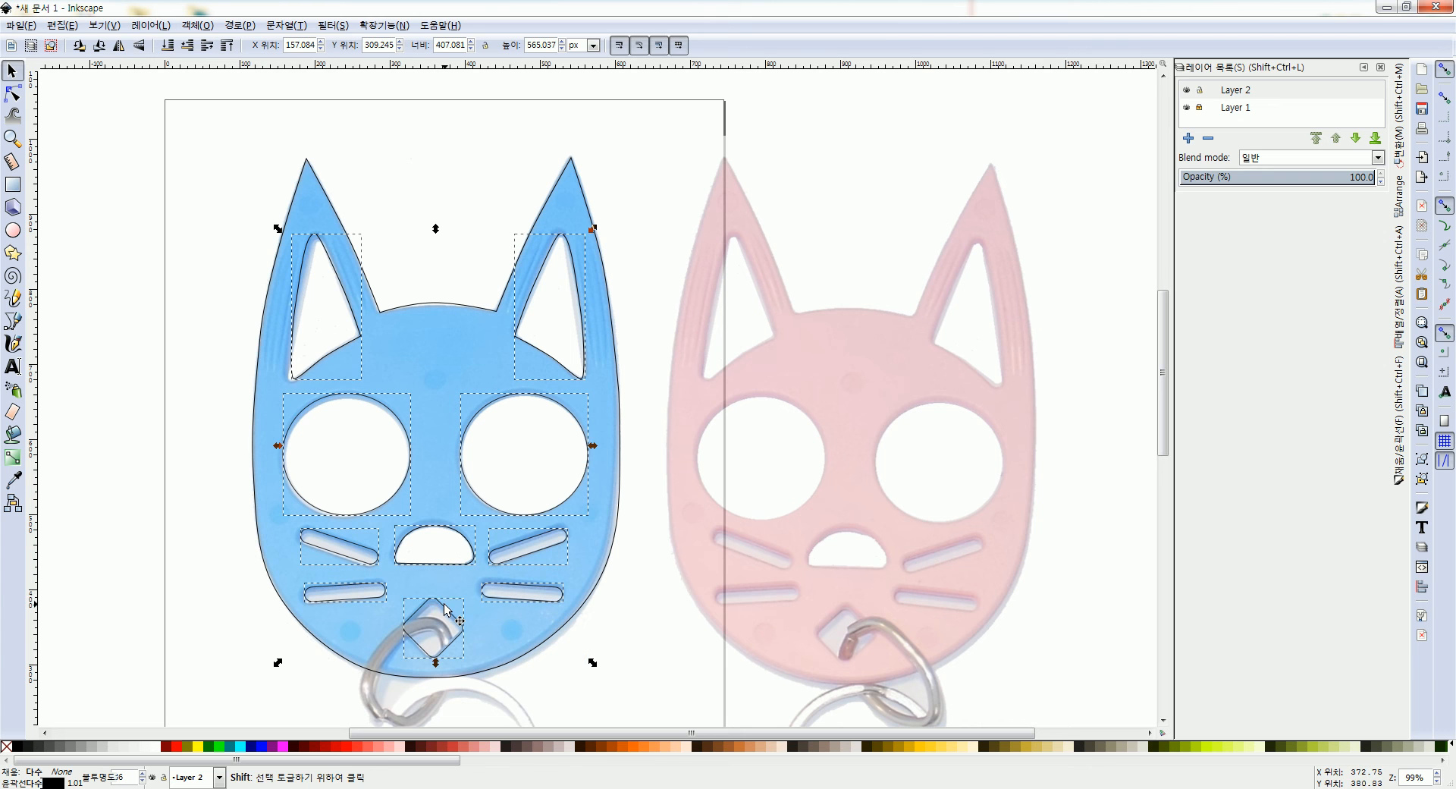
left_click(231, 26)
left_click(257, 217)
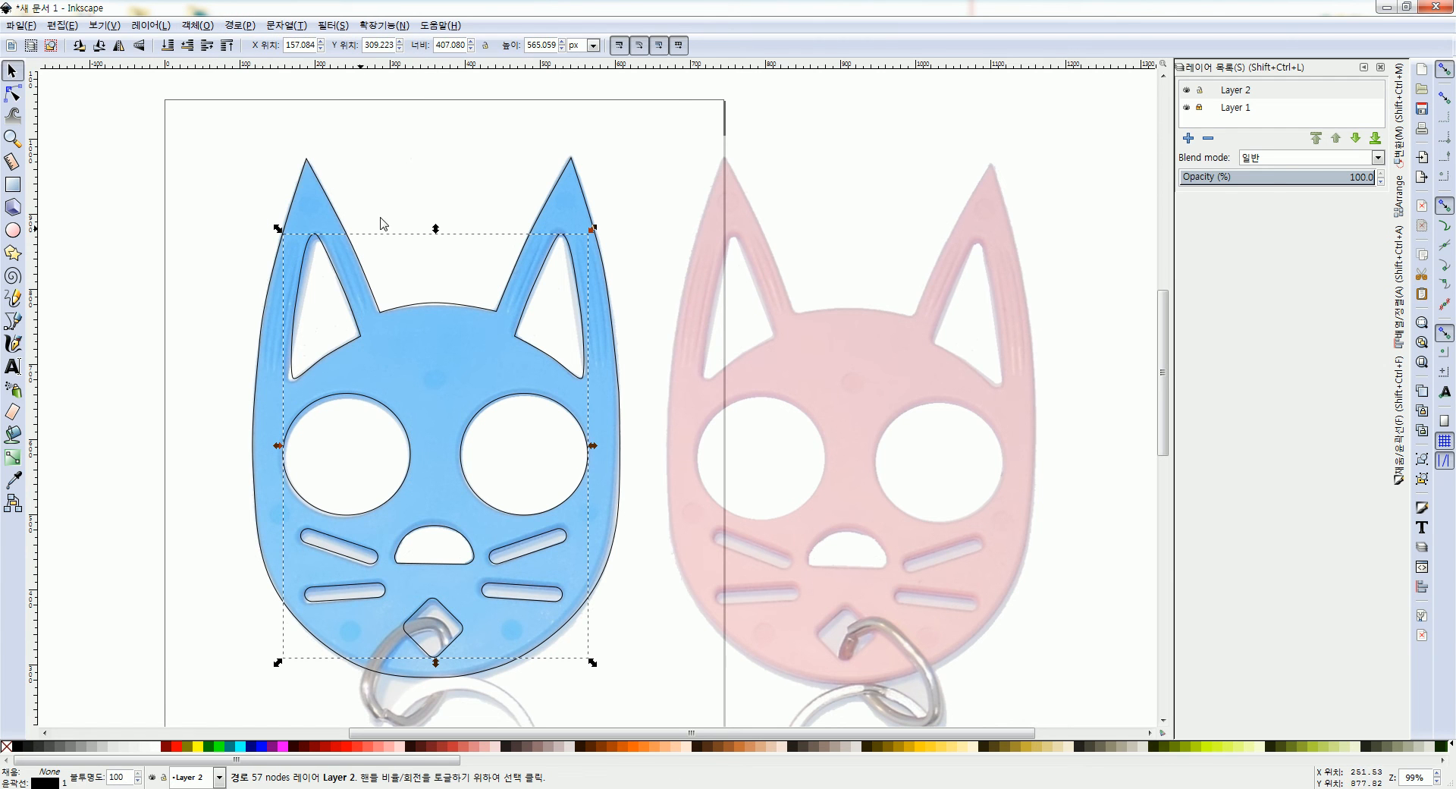
- Subtract the combined holes from the head outline with the Difference operation
left_click(318, 171, "shift")
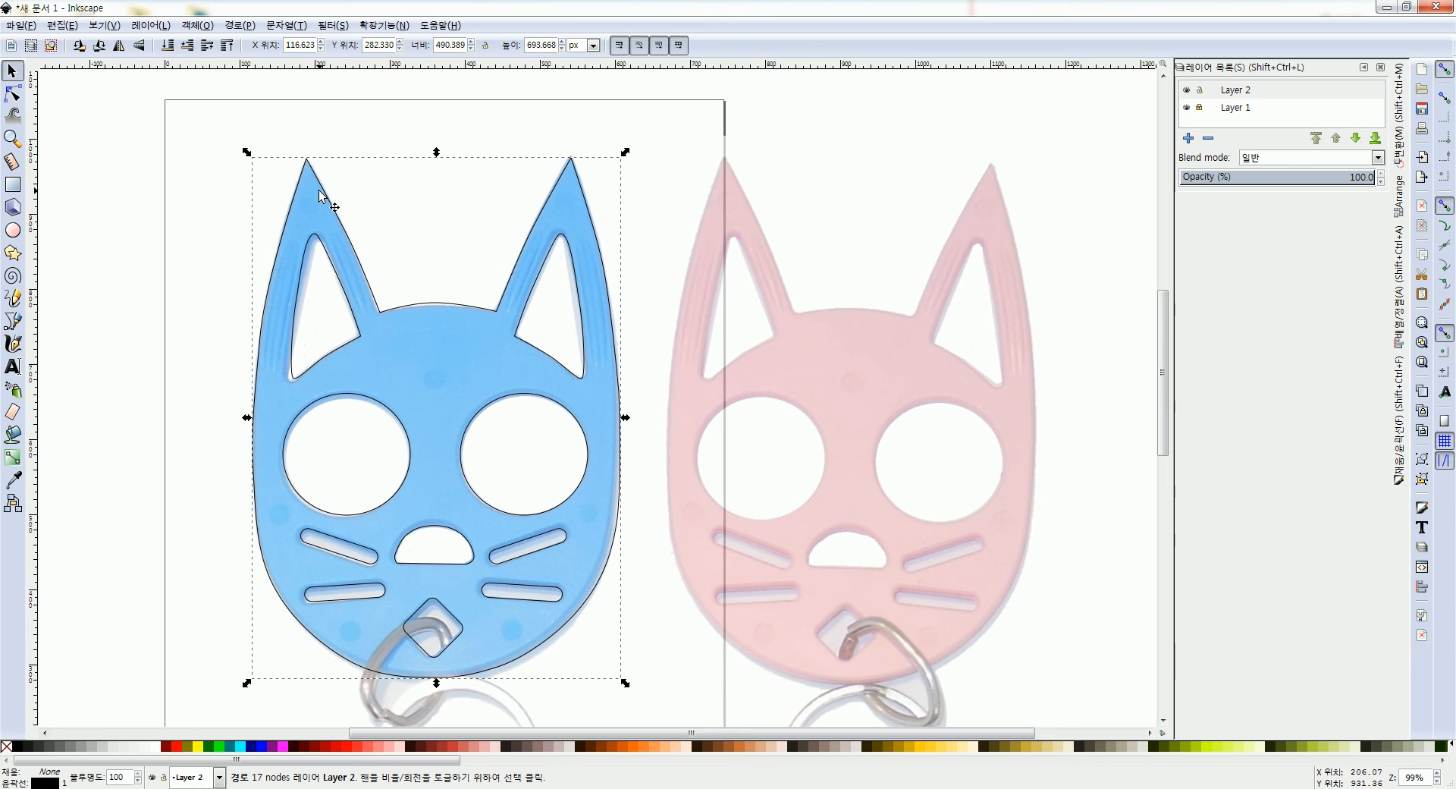
left_click(336, 277, "shift")
left_click(239, 26)
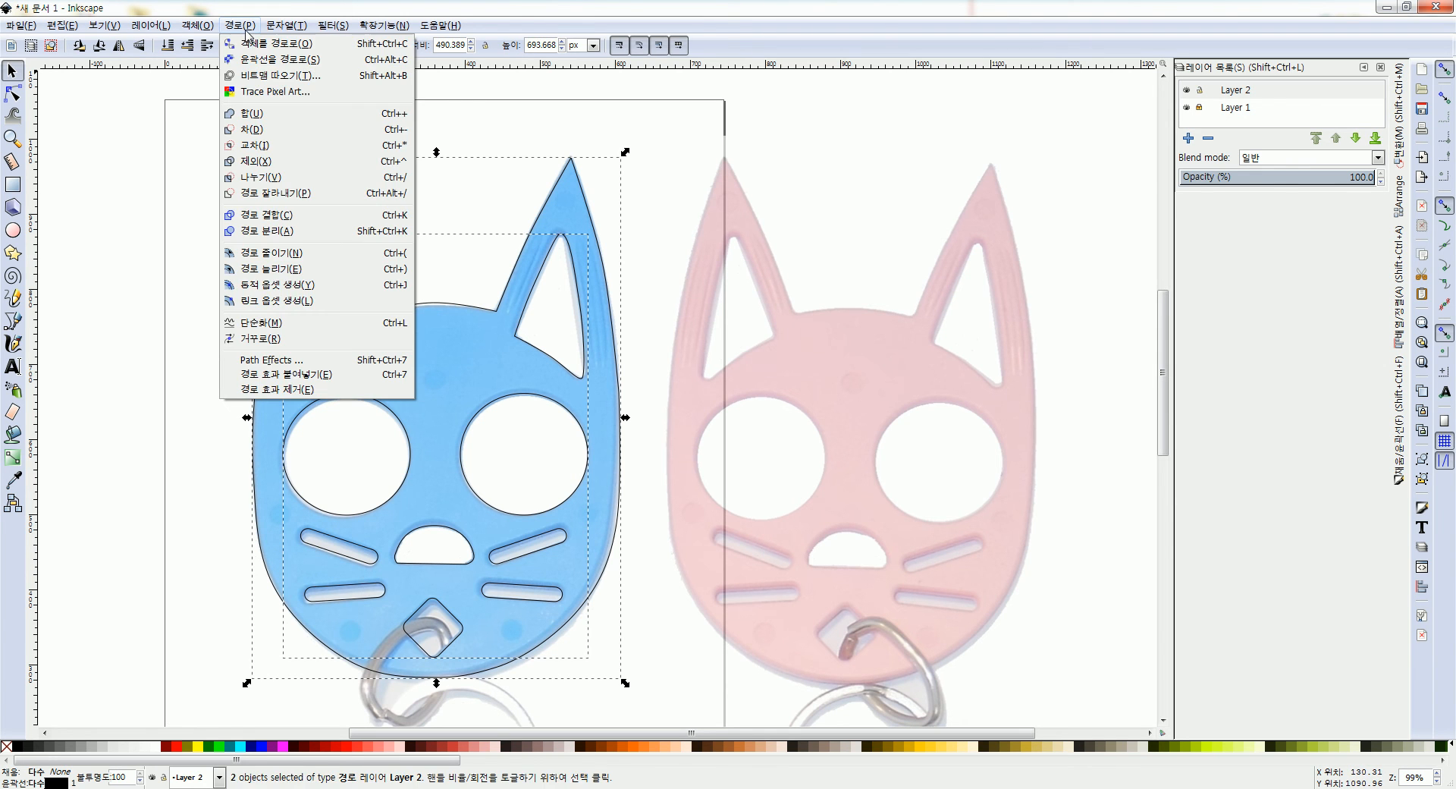
left_click(265, 123)
left_click(253, 237)
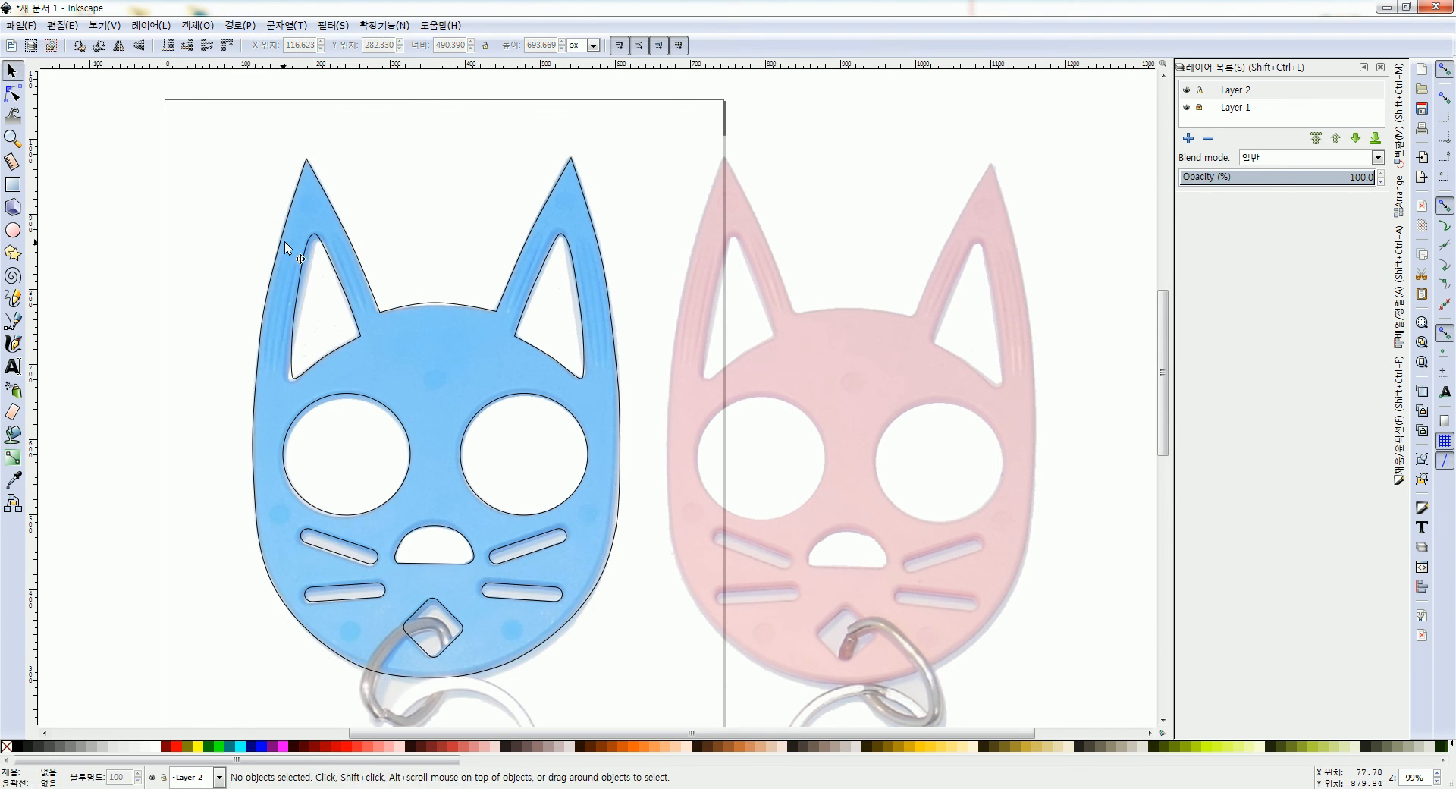
- Fill the cut-out cat shape with magenta
left_click(351, 249)
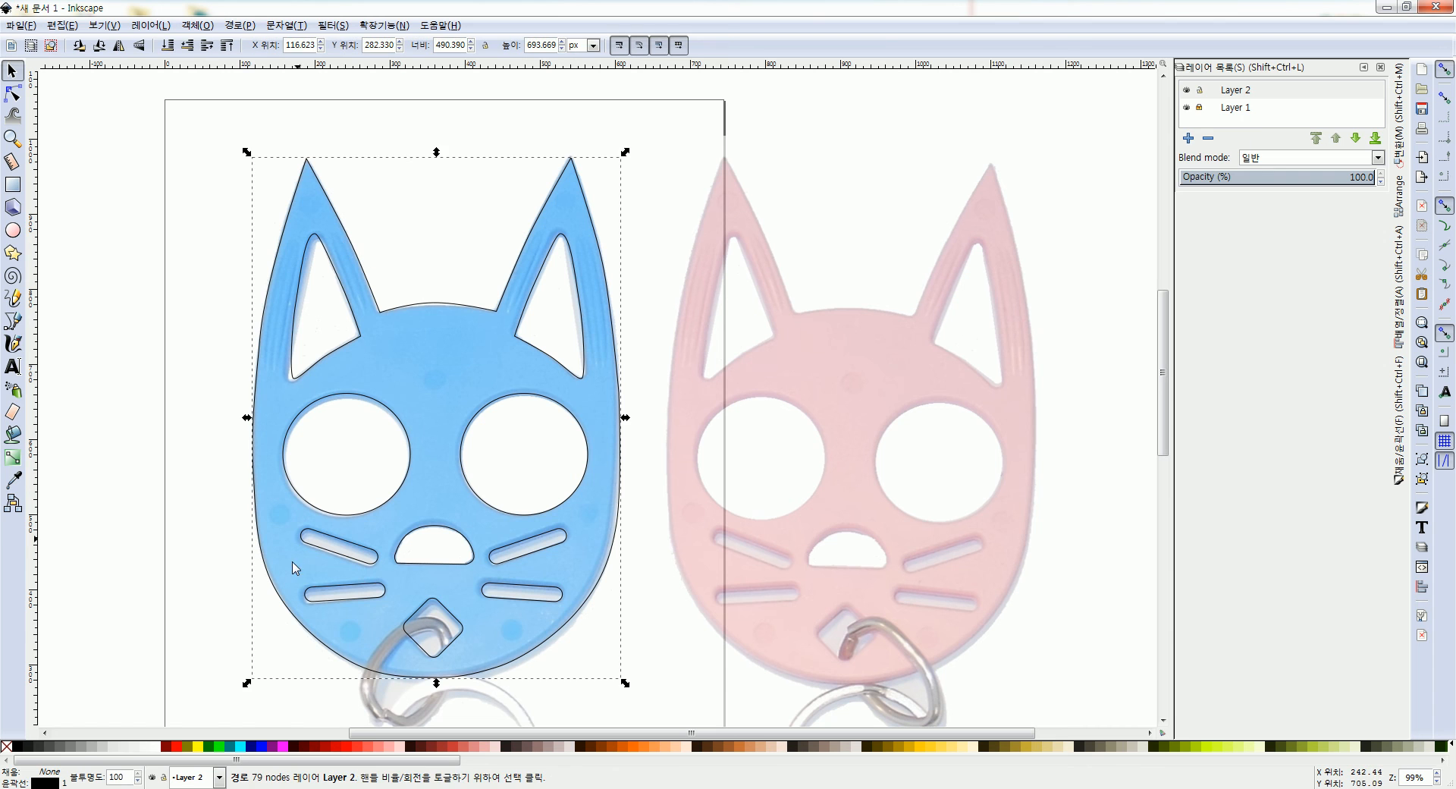
left_click(278, 746)
left_click(195, 541)
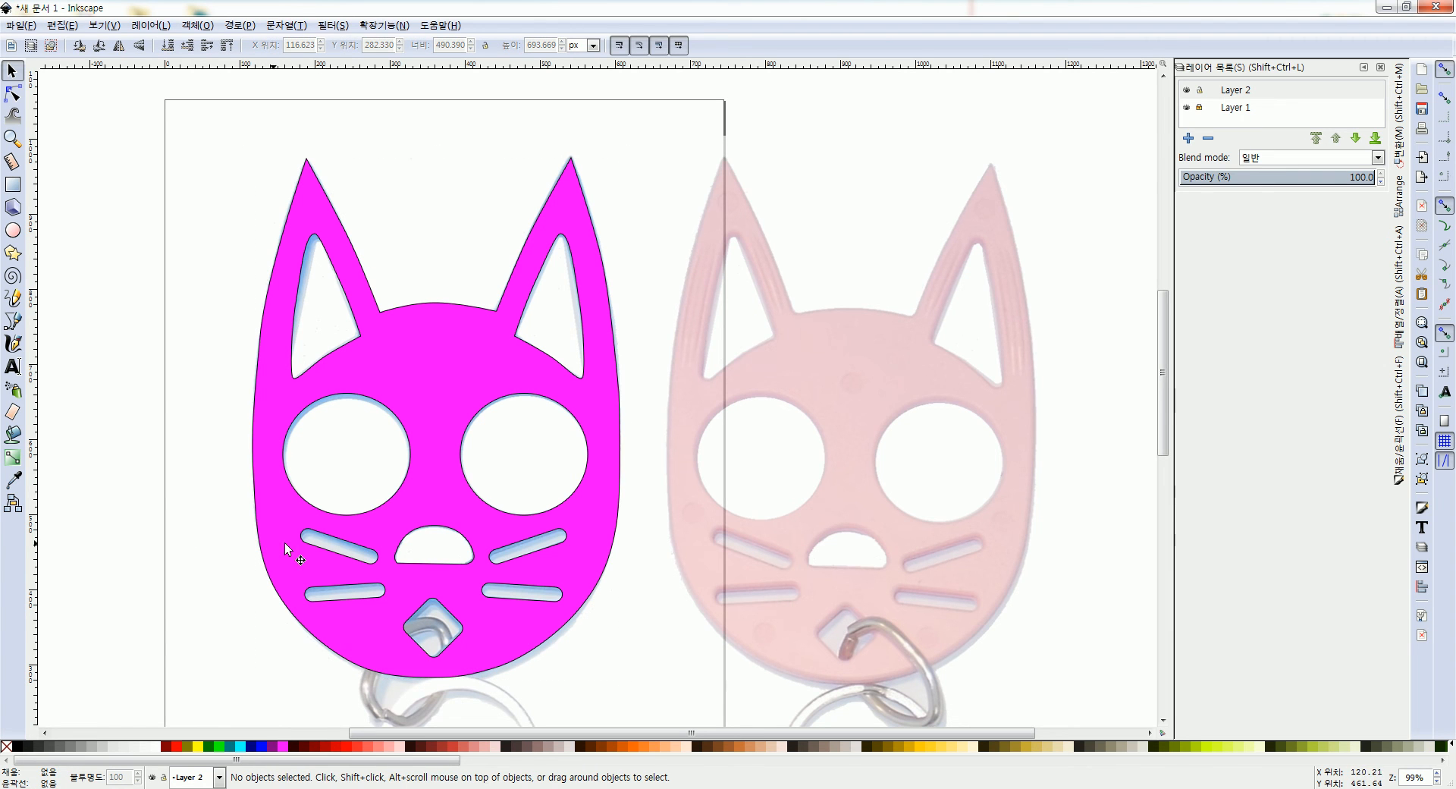
left_click(431, 365)
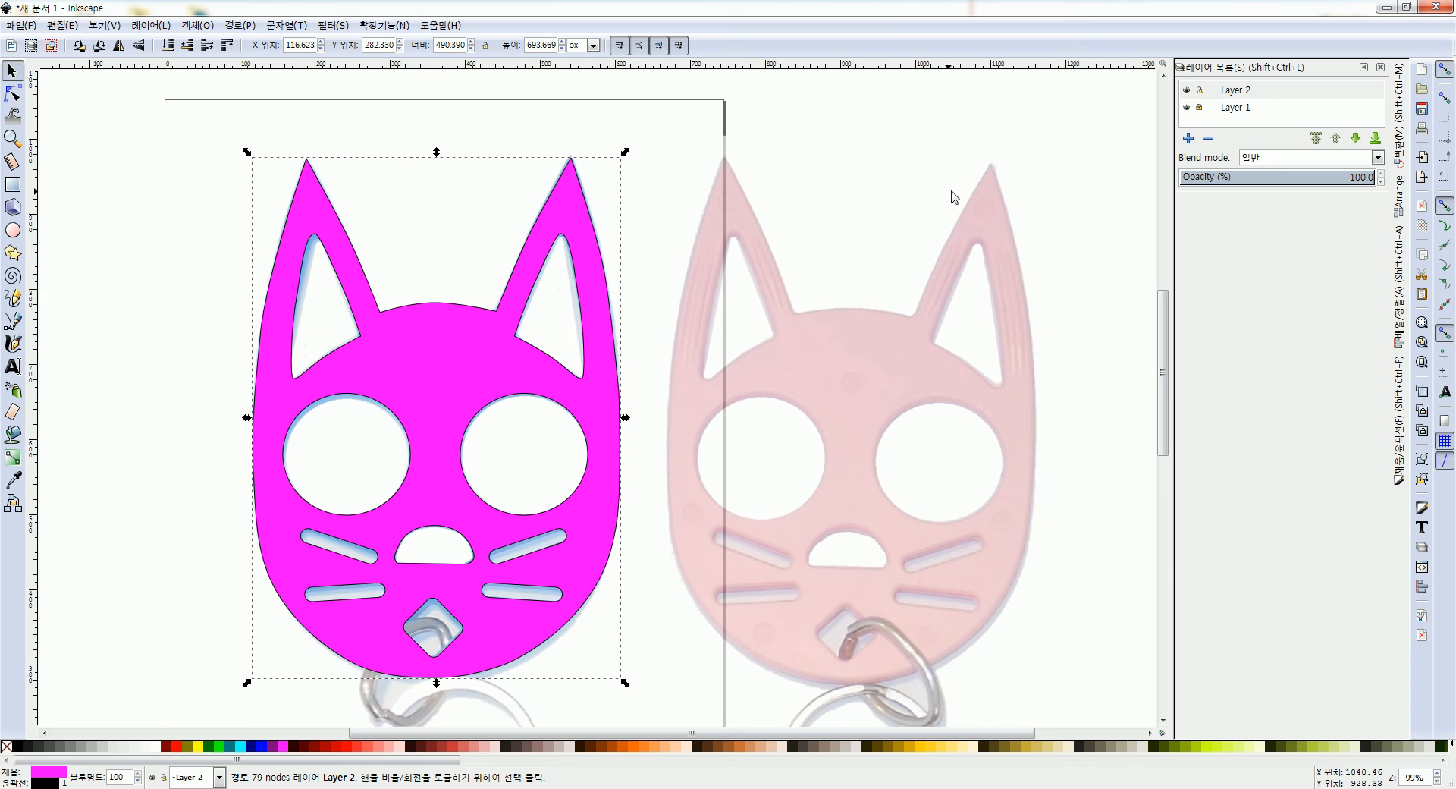
- Hide Layer 1 with the reference images and keep the magenta cat shape selected
left_click(1186, 107)
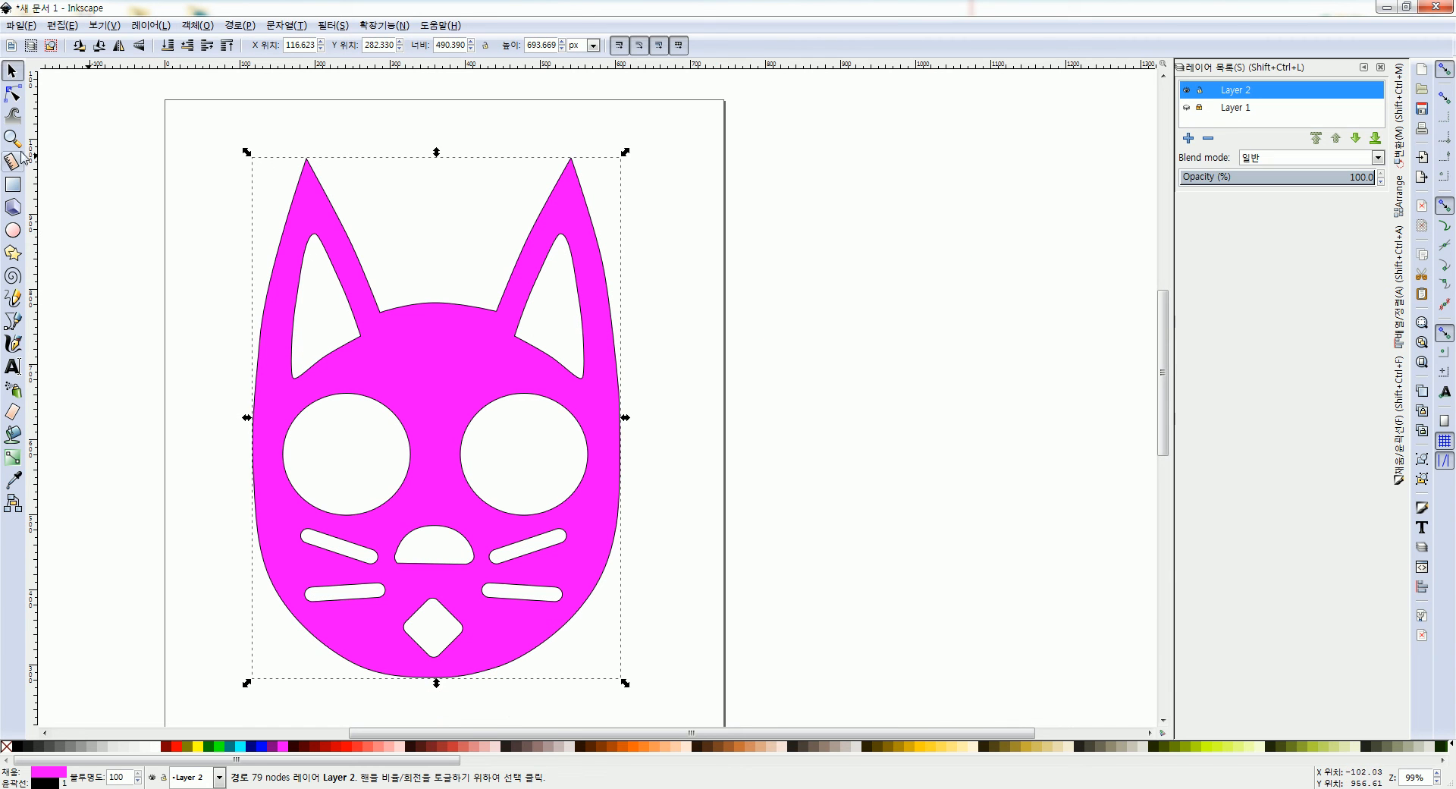
left_click(278, 203)
left_click(328, 207)
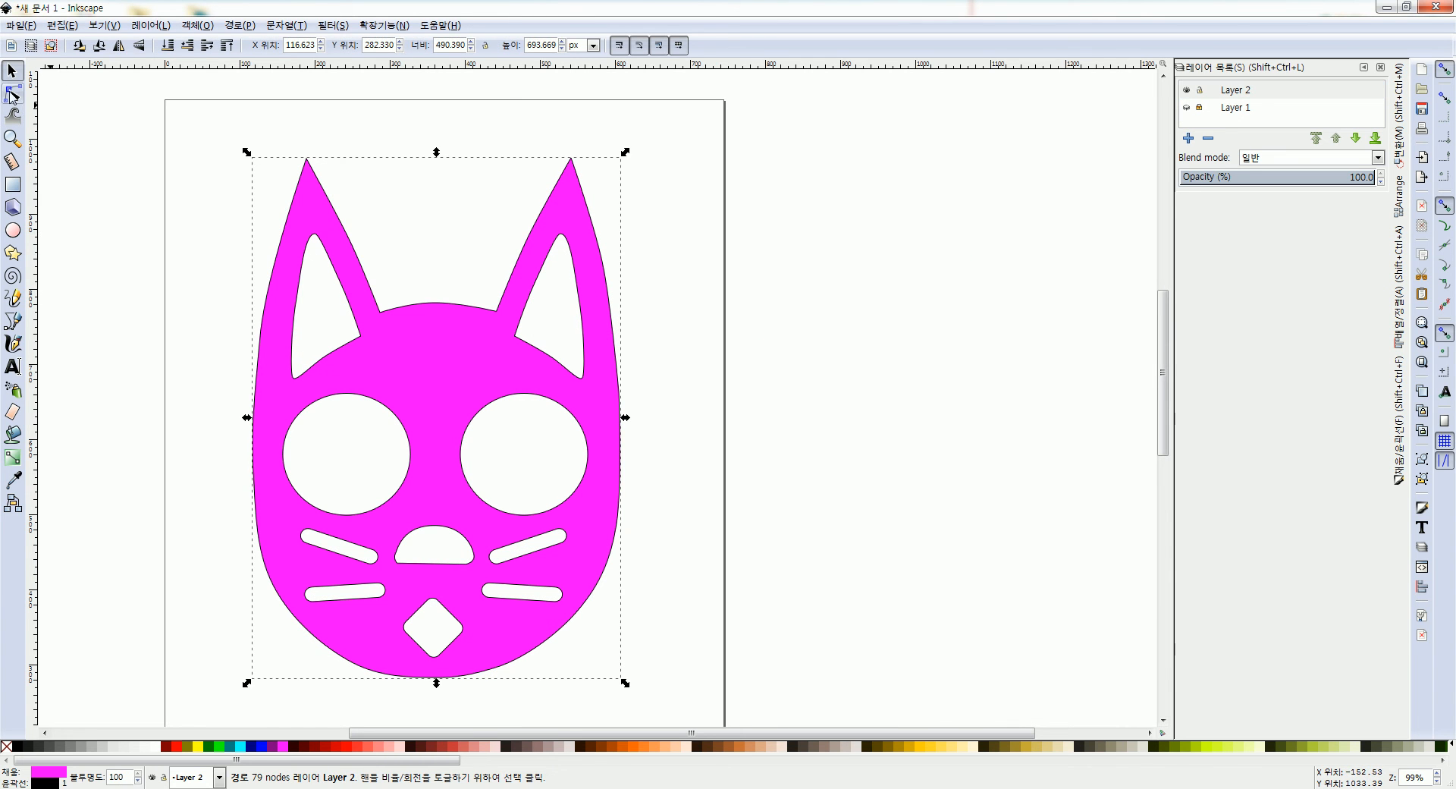
left_click(10, 27)
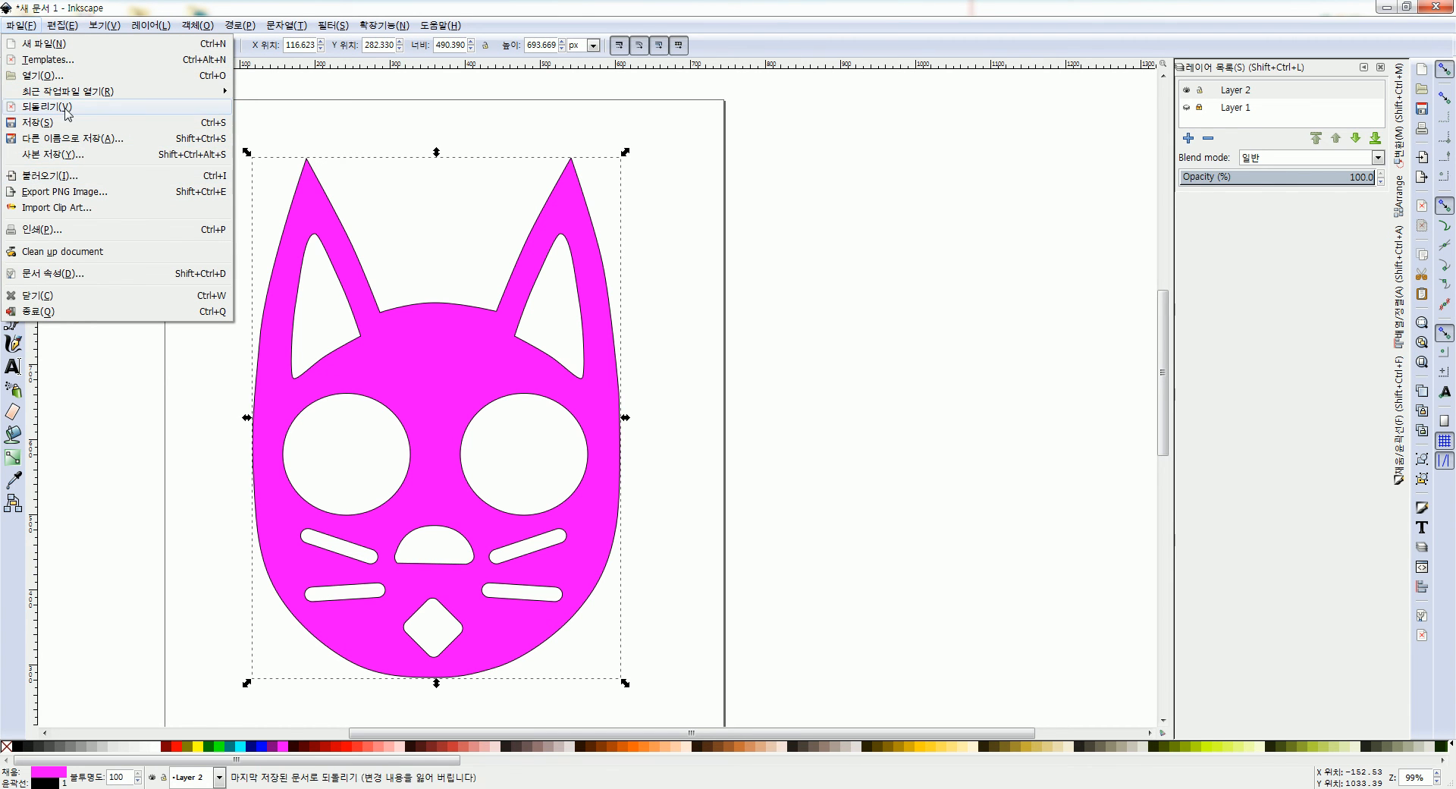
left_click(72, 138)
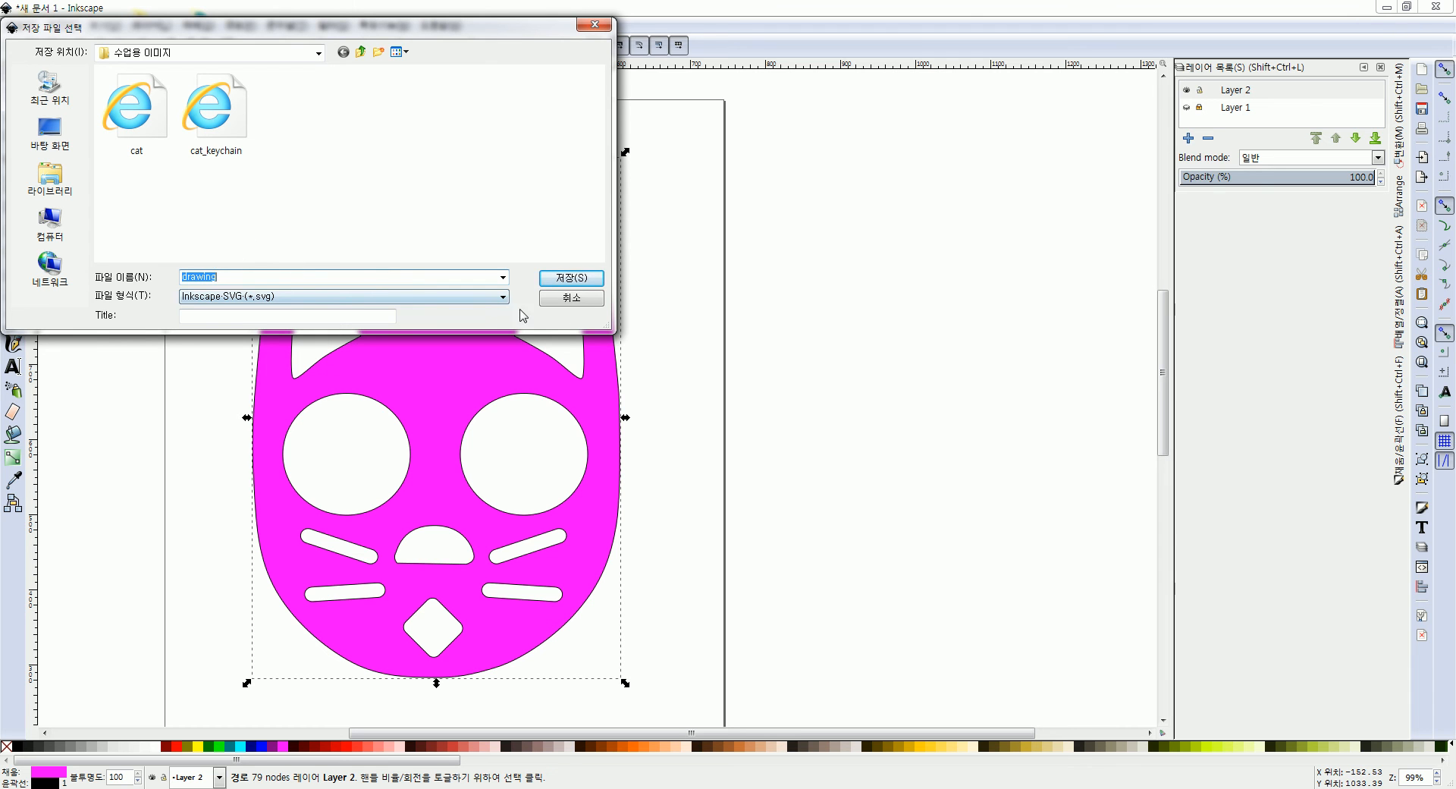
left_click(571, 297)
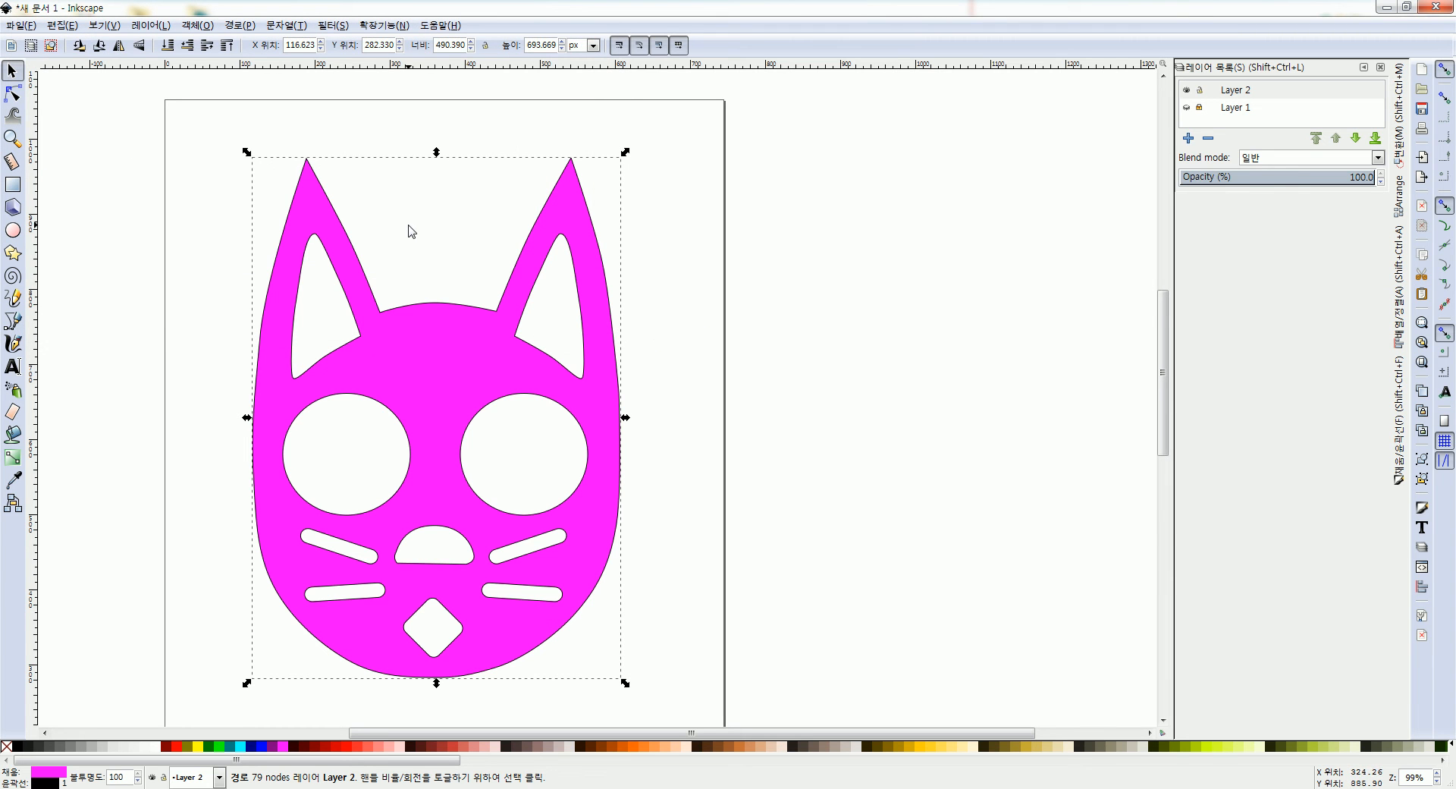